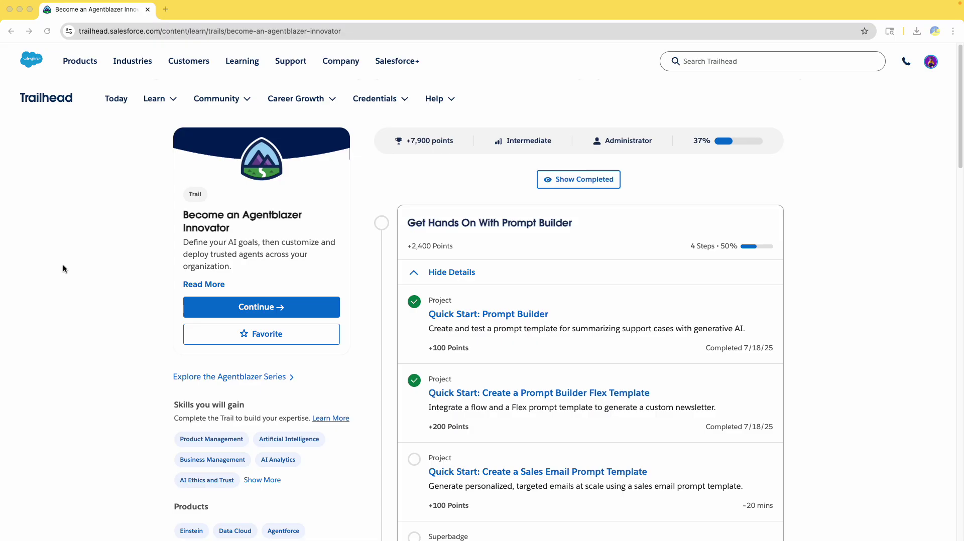
Step: Open the Create a Sales Email Prompt Template project and its Get Started unit
scroll(63, 268, "down", 5)
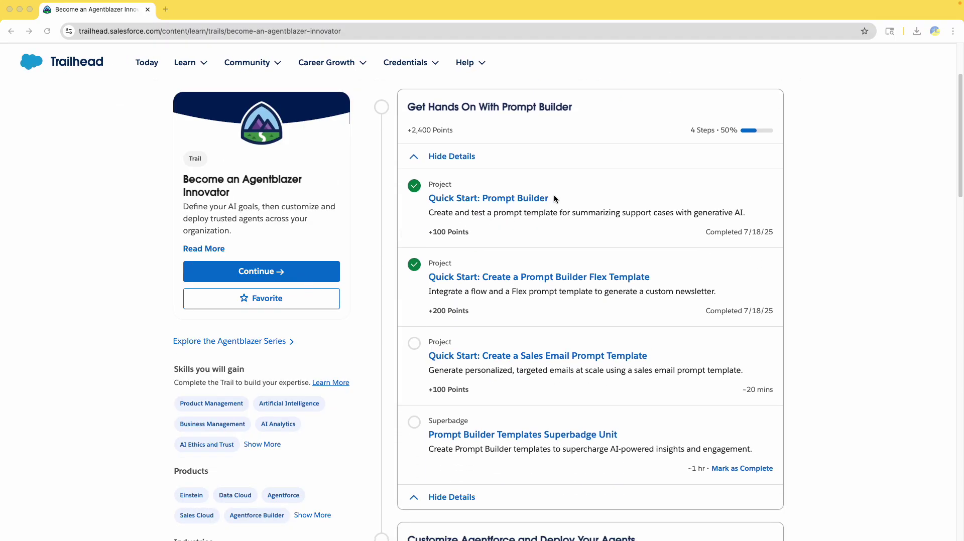
double_click(548, 212)
double_click(533, 292)
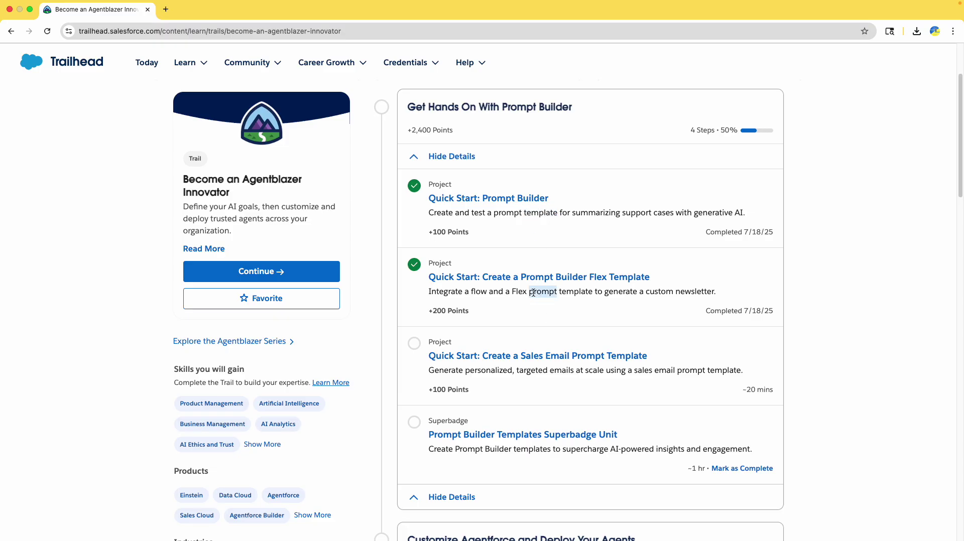
scroll(533, 293, "down", 2)
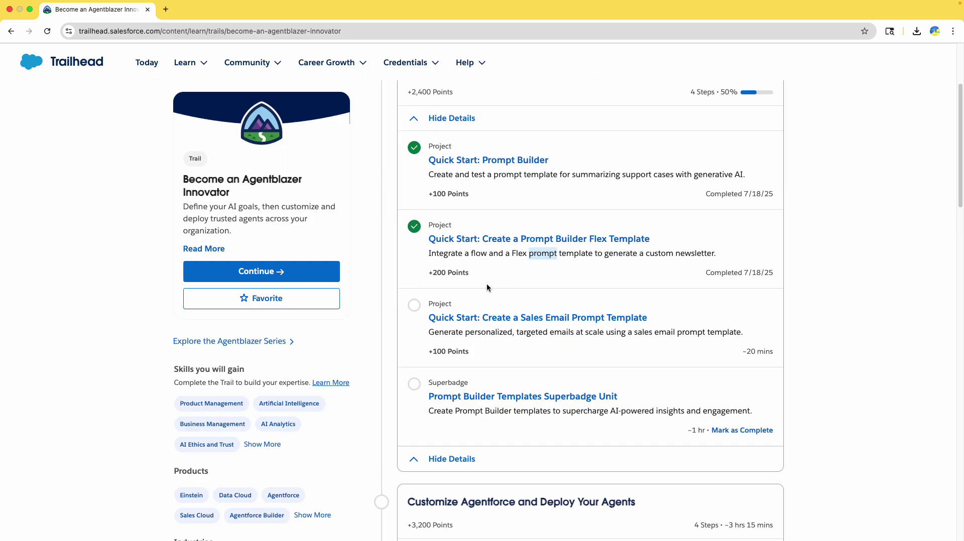
left_click(484, 318)
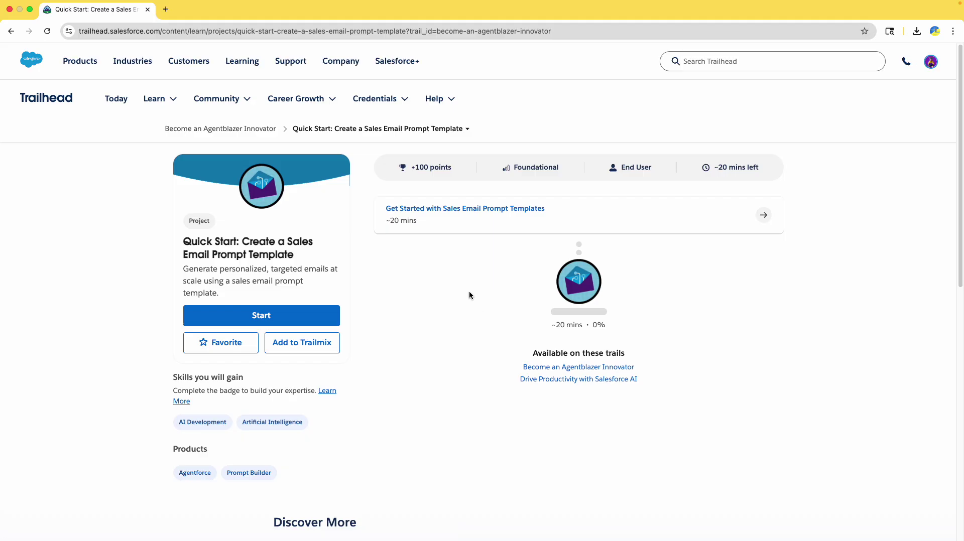
left_click(442, 210)
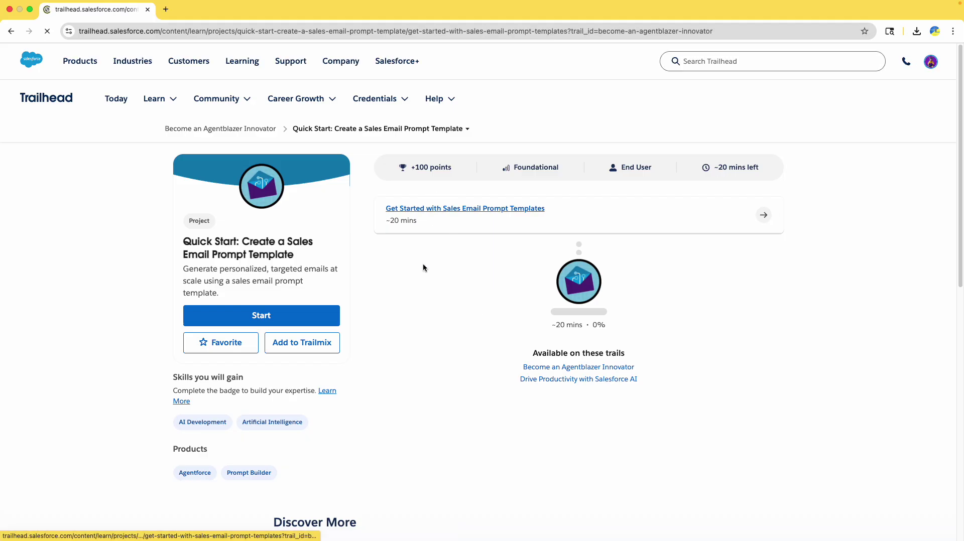
Step: Launch the Einstein AI playground org from the unit's playground banner
scroll(322, 261, "down", 6)
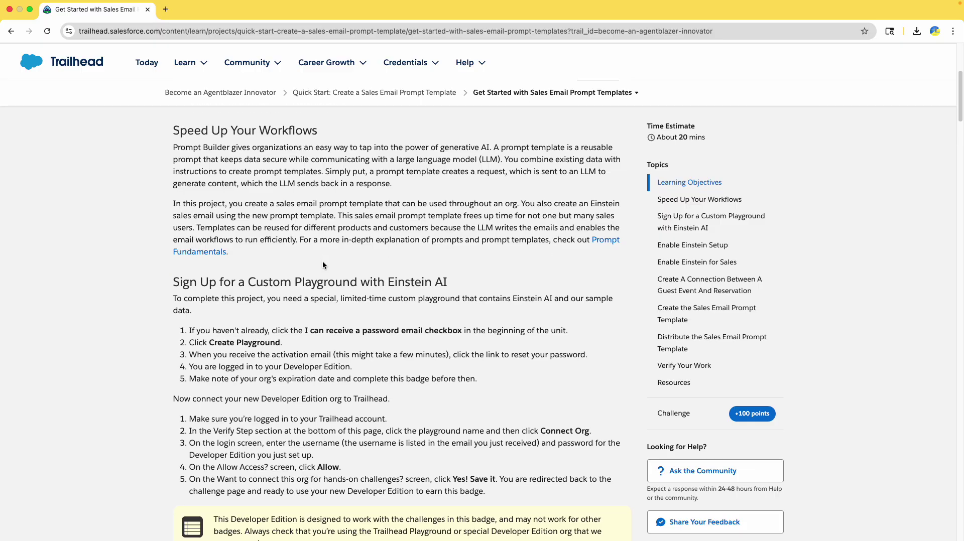
scroll(322, 260, "up", 5)
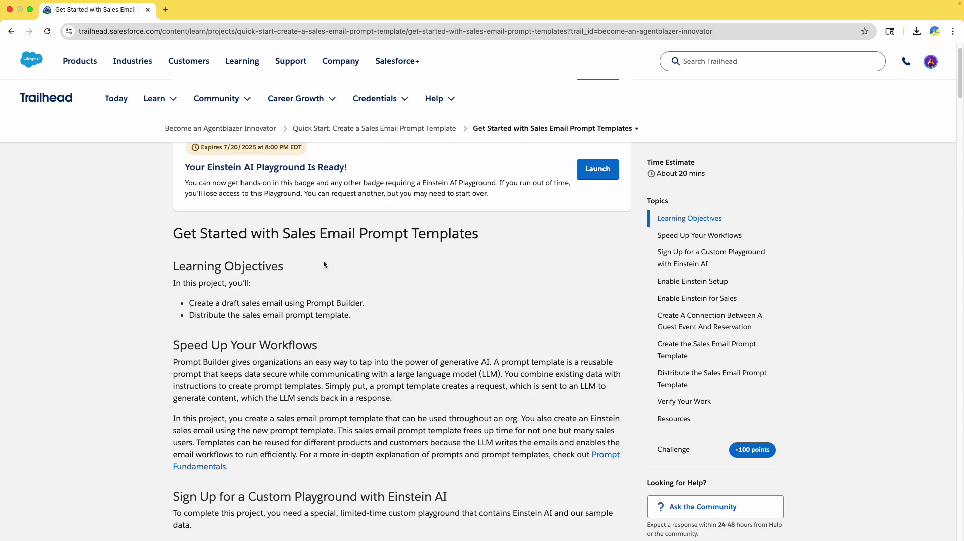
scroll(323, 262, "up", 1)
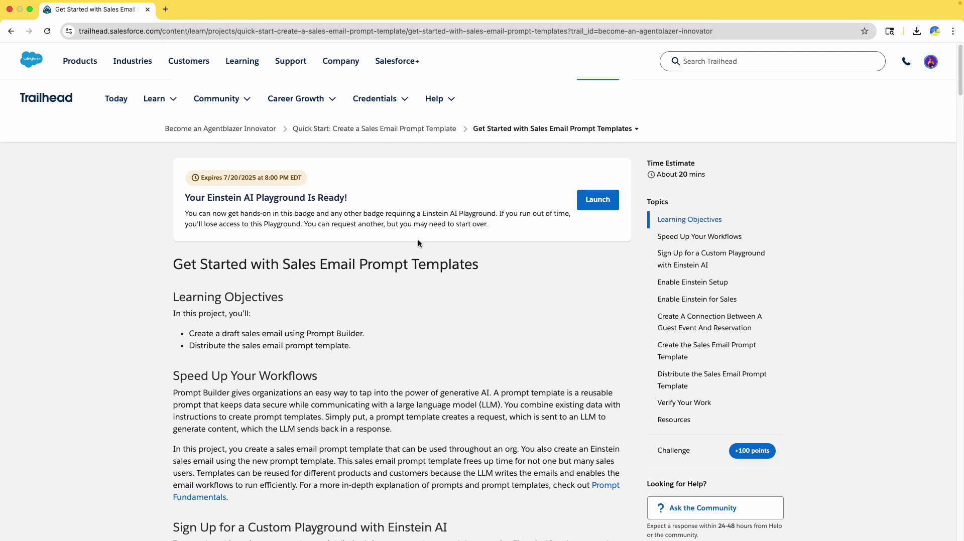
left_click_drag(186, 197, 366, 204)
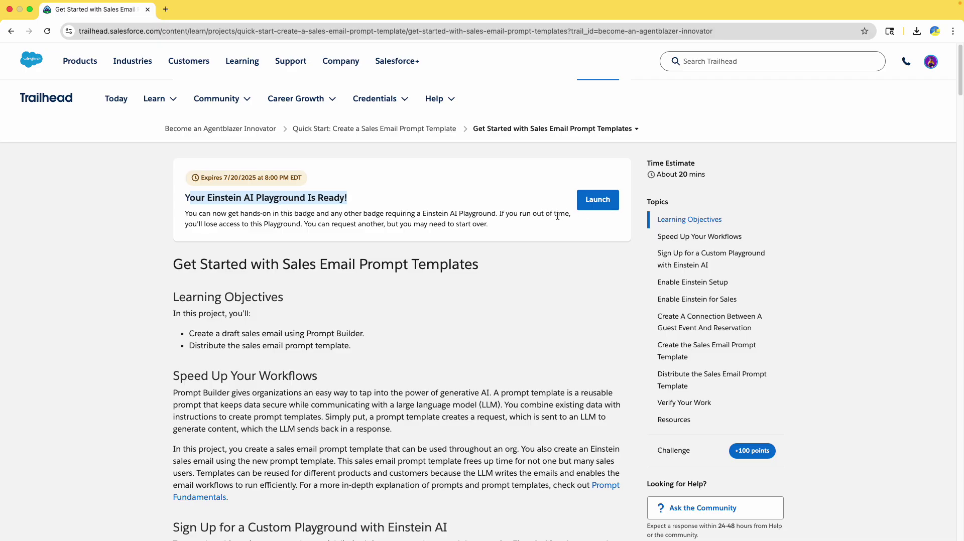
left_click(586, 209)
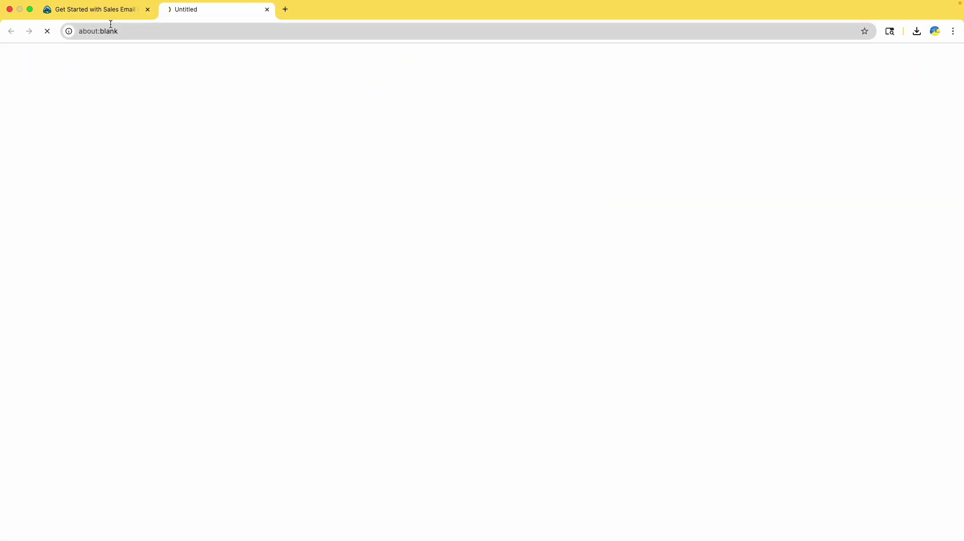
left_click(78, 13)
Step: Scroll through the newly launched playground org's Automation home page
scroll(508, 303, "down", 4)
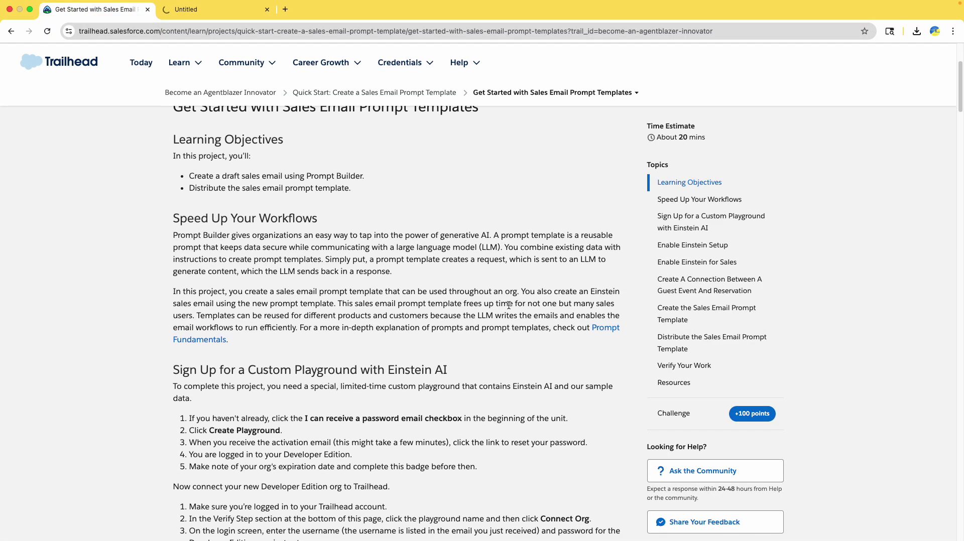
scroll(508, 305, "up", 4)
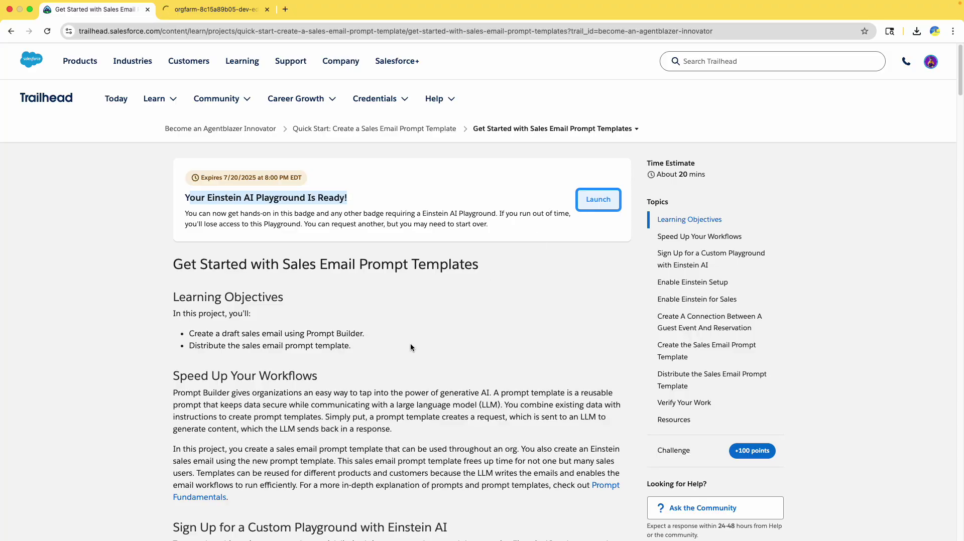
scroll(410, 346, "down", 6)
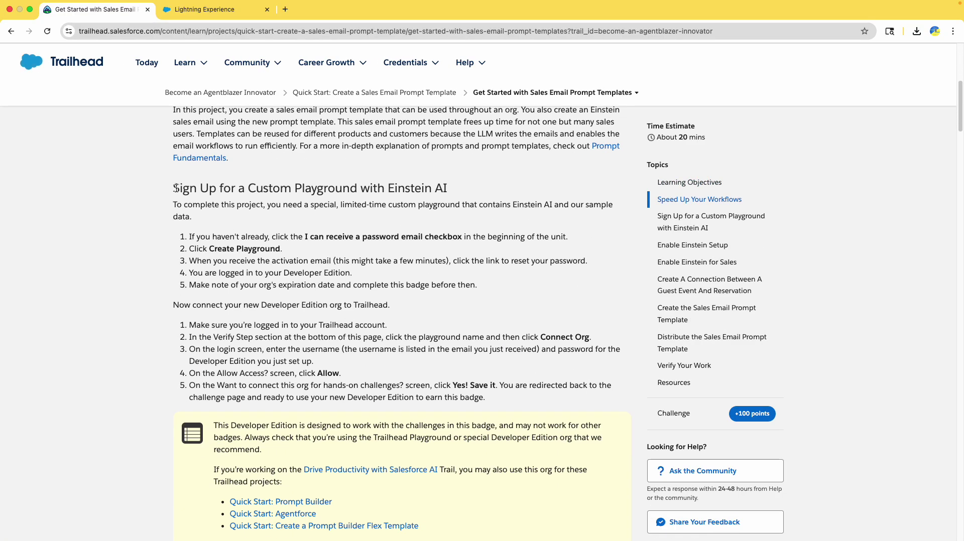
left_click_drag(176, 187, 424, 189)
scroll(400, 224, "down", 1)
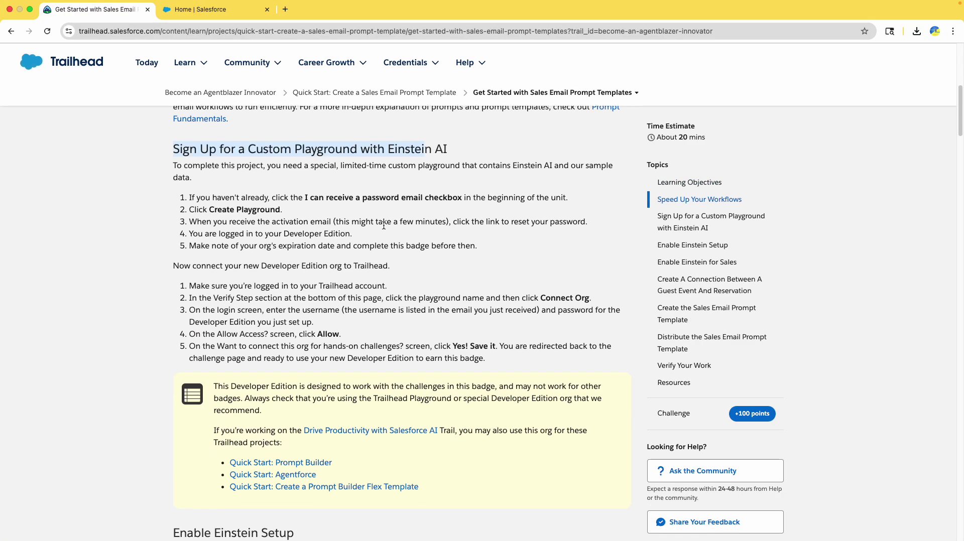
scroll(339, 205, "down", 5)
scroll(354, 228, "up", 7)
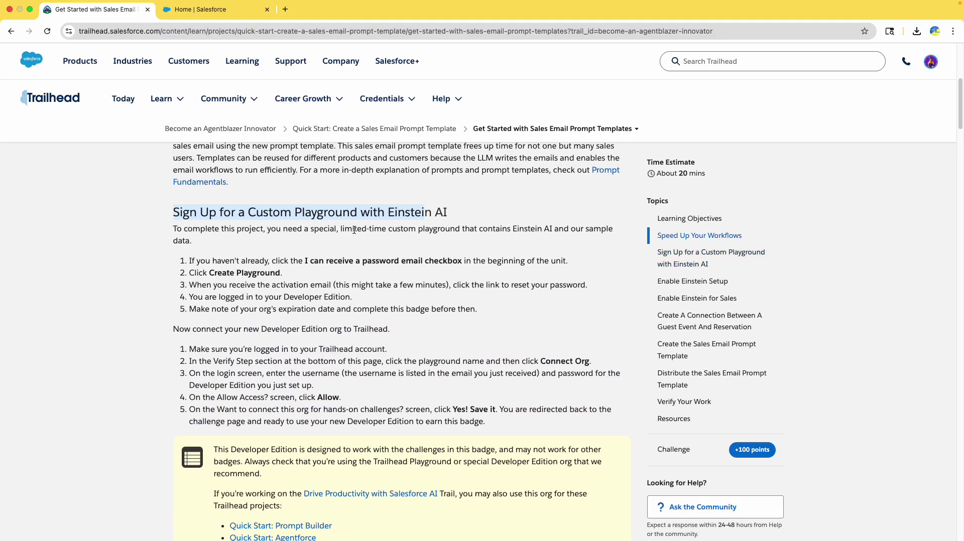
left_click_drag(167, 263, 341, 397)
scroll(370, 374, "down", 4)
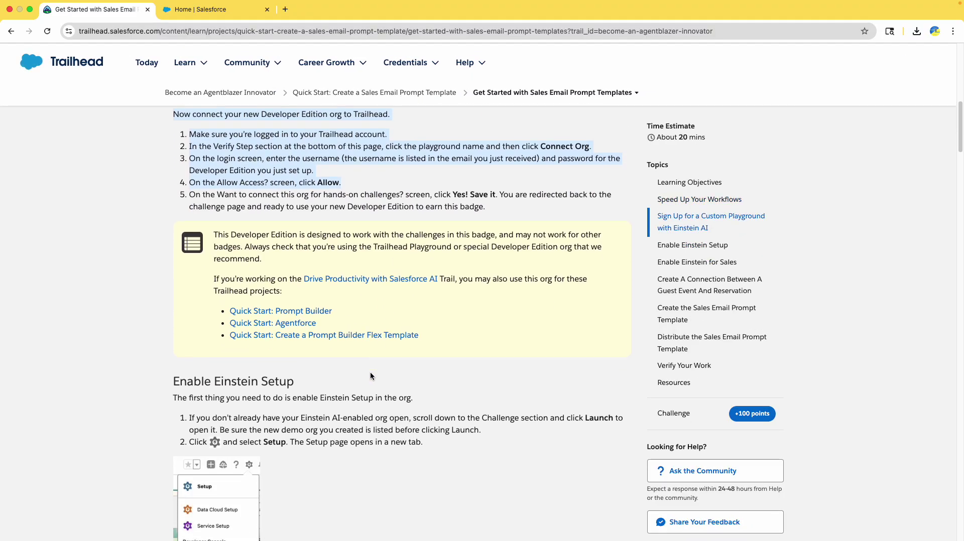
scroll(371, 376, "down", 5)
Step: Open Setup in a new tab and reach Einstein Setup via Quick Find 'einstein set'
left_click(206, 9)
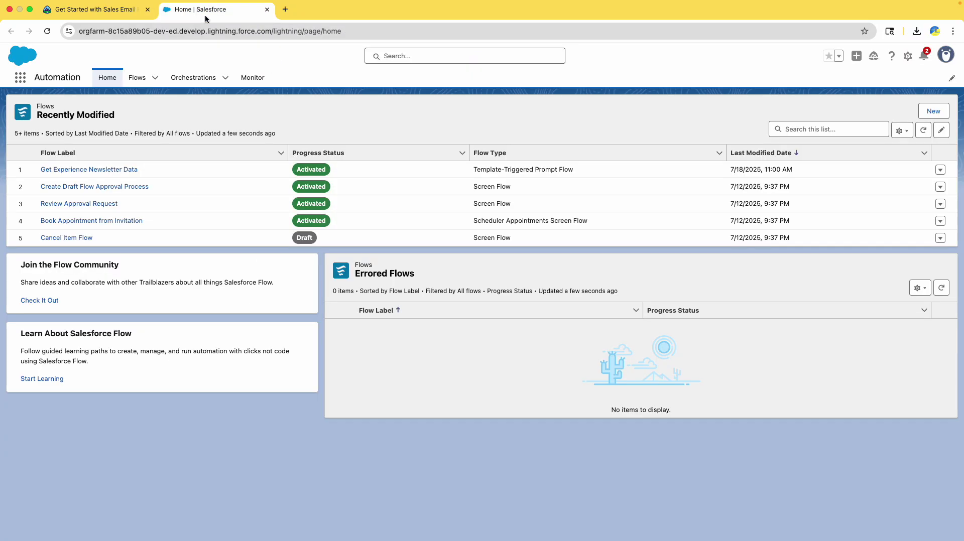
left_click(908, 56)
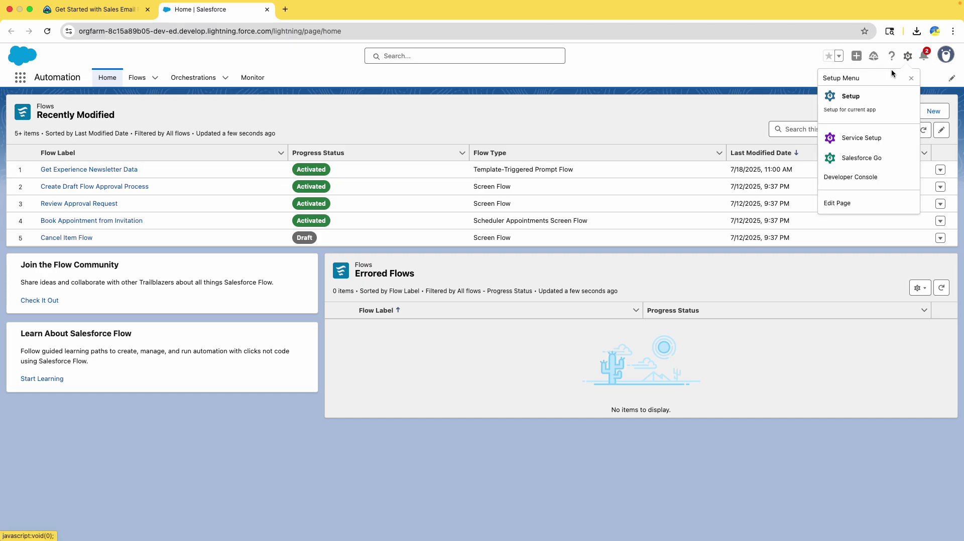
left_click(842, 100)
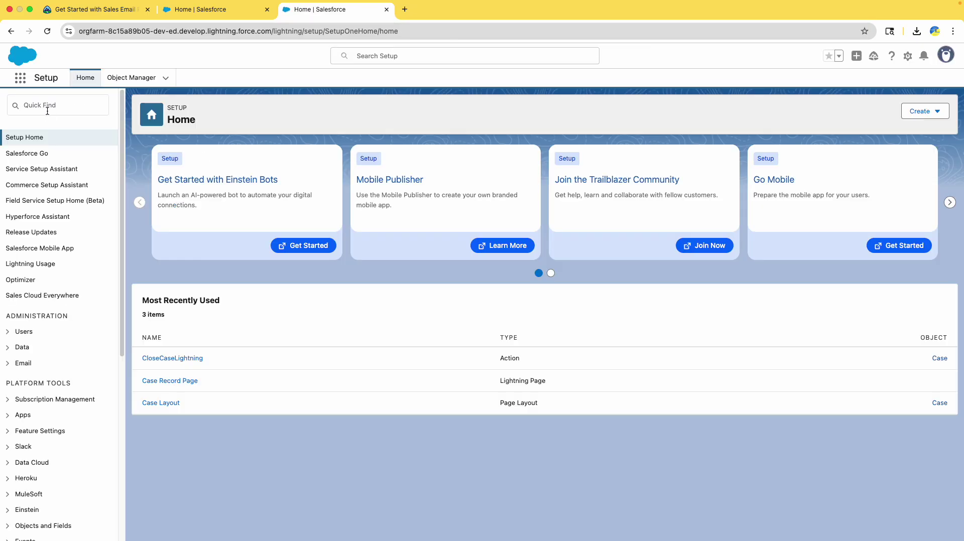
left_click(44, 103)
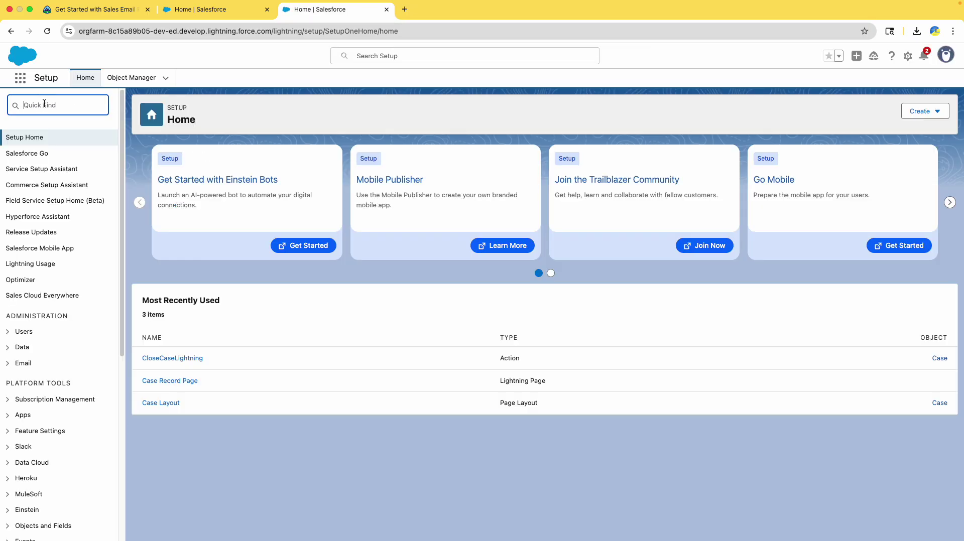
type("einstein")
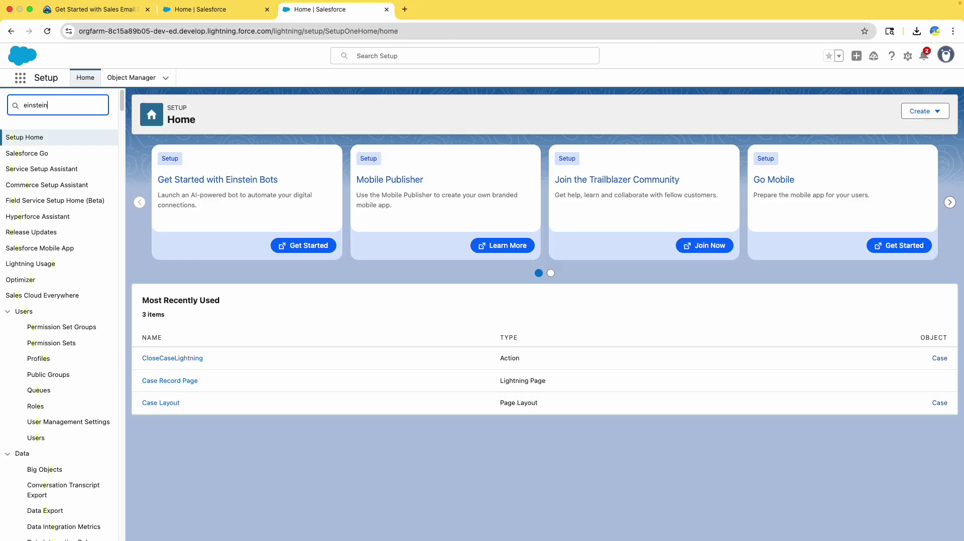
type(" set")
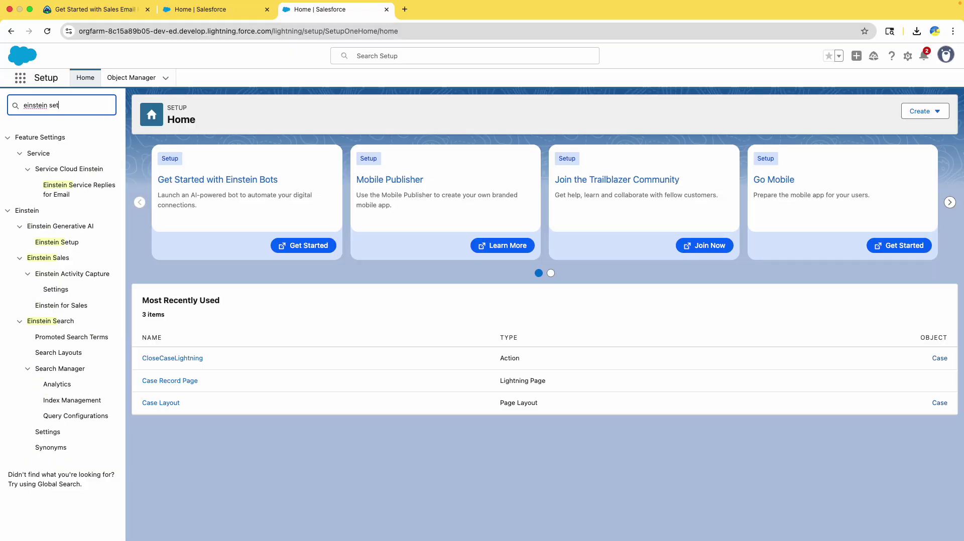
left_click(57, 171)
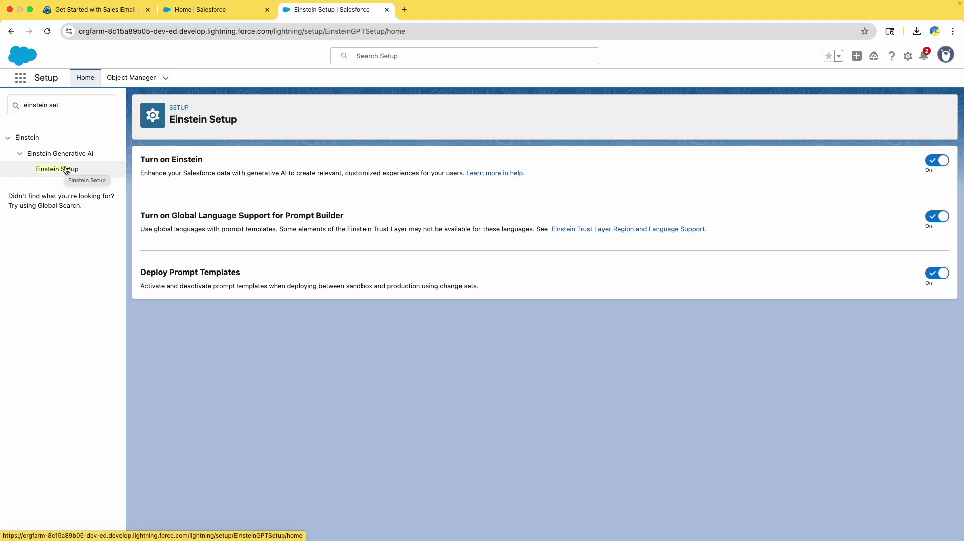
left_click(195, 10)
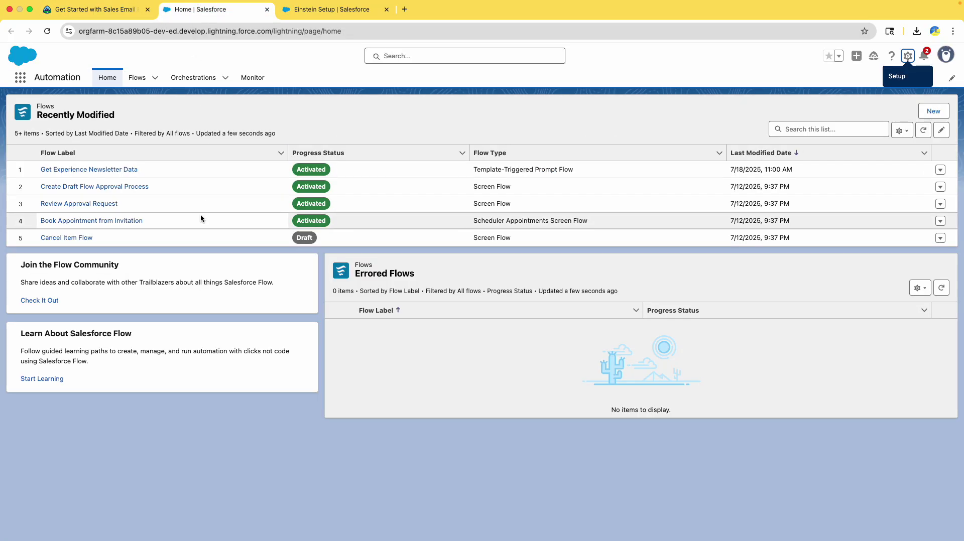
Step: Close the Automation home tab and read Trailhead's Enable Einstein for Sales steps
left_click(267, 10)
left_click(95, 9)
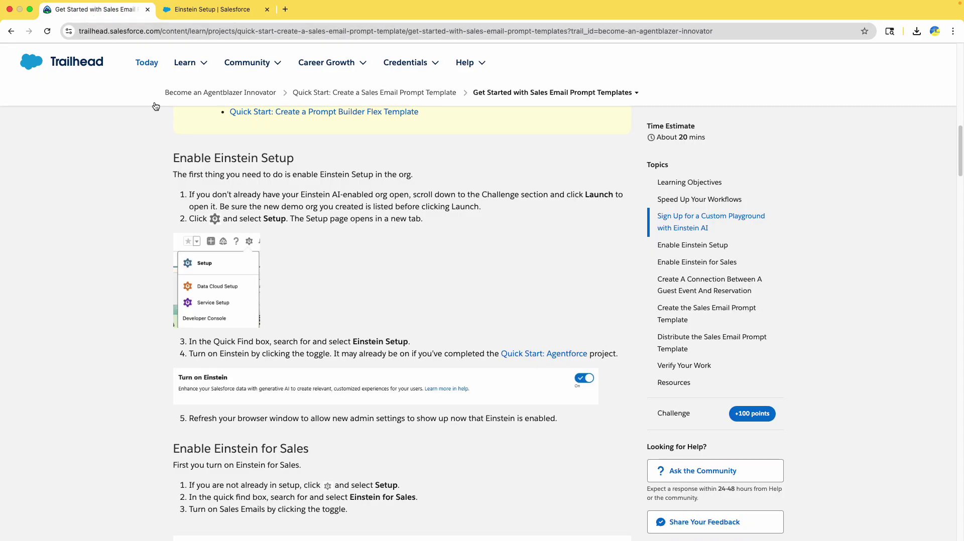
scroll(287, 333, "down", 5)
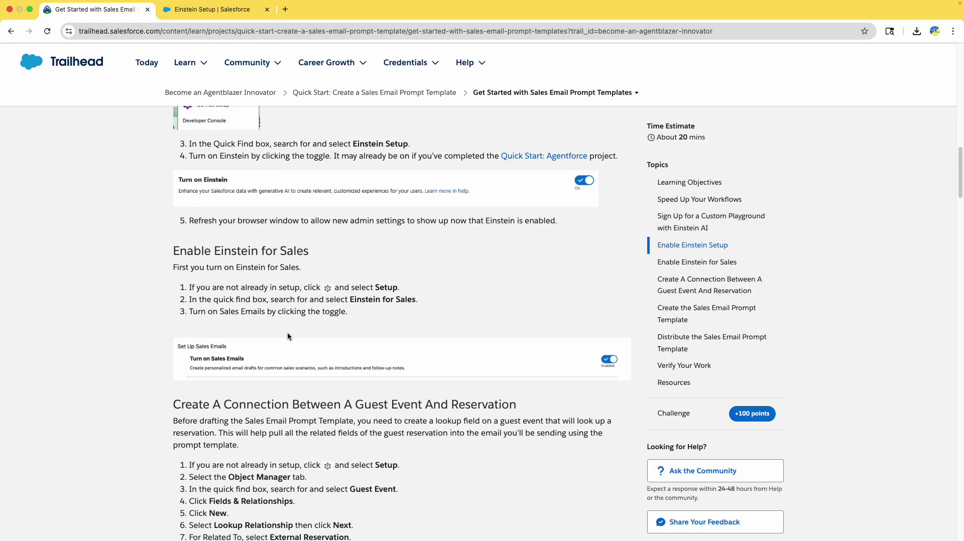
scroll(267, 306, "up", 4)
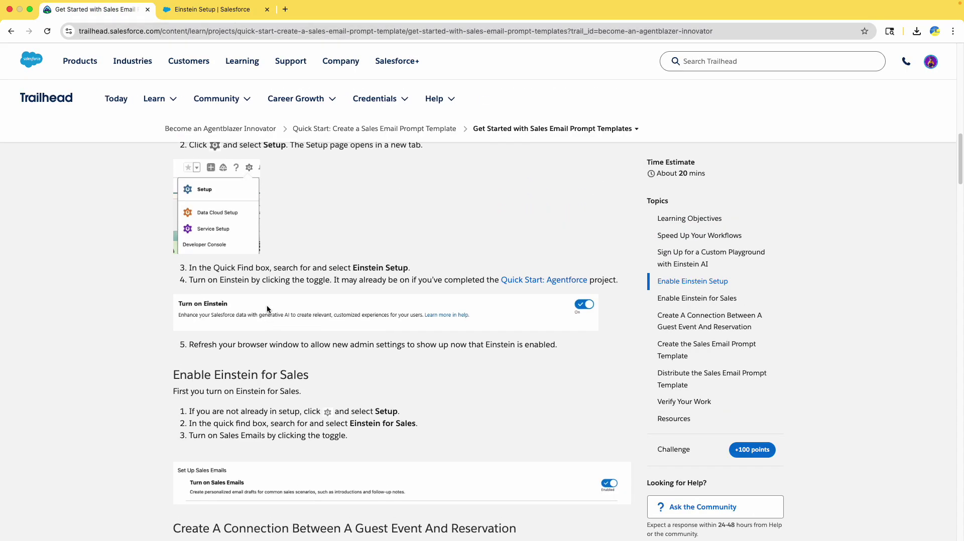
scroll(526, 250, "down", 2)
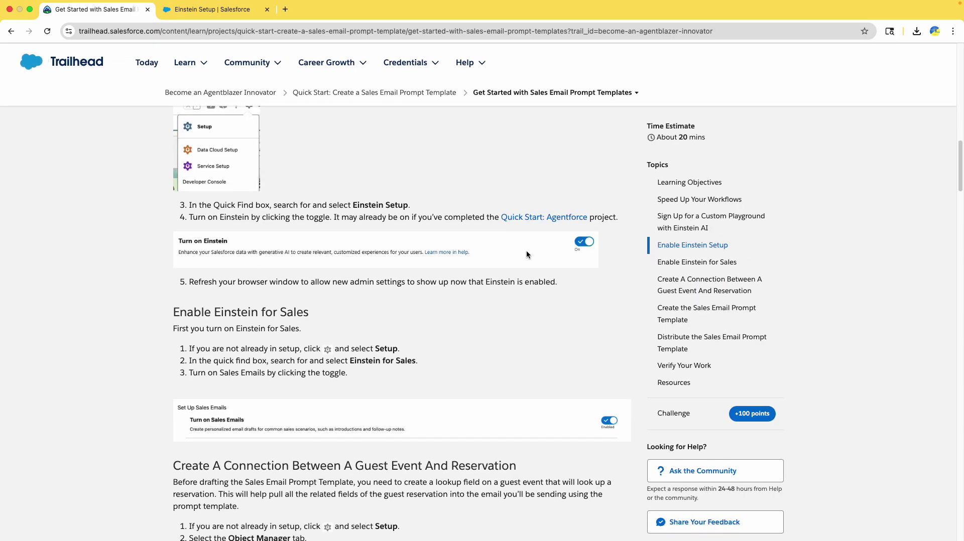
scroll(511, 271, "down", 3)
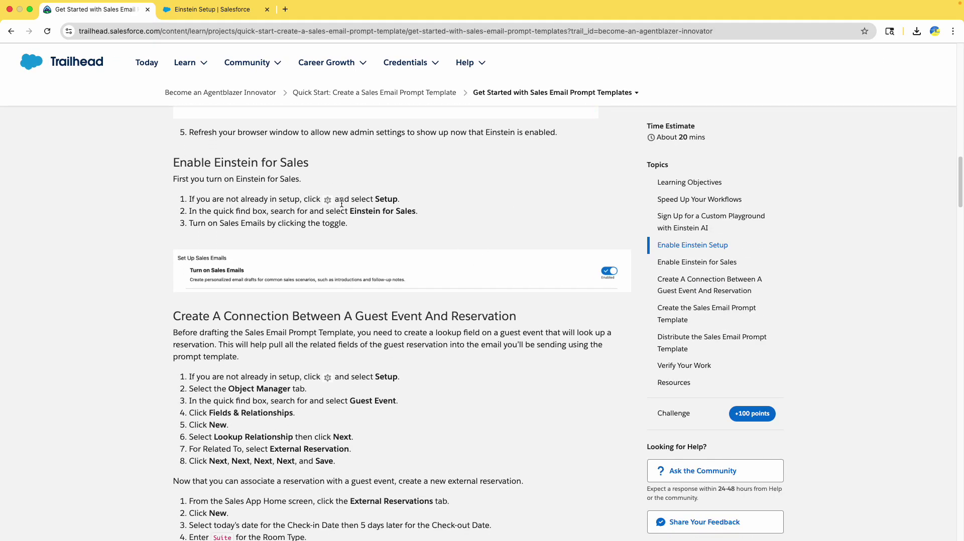
left_click_drag(182, 160, 272, 164)
scroll(300, 176, "up", 1)
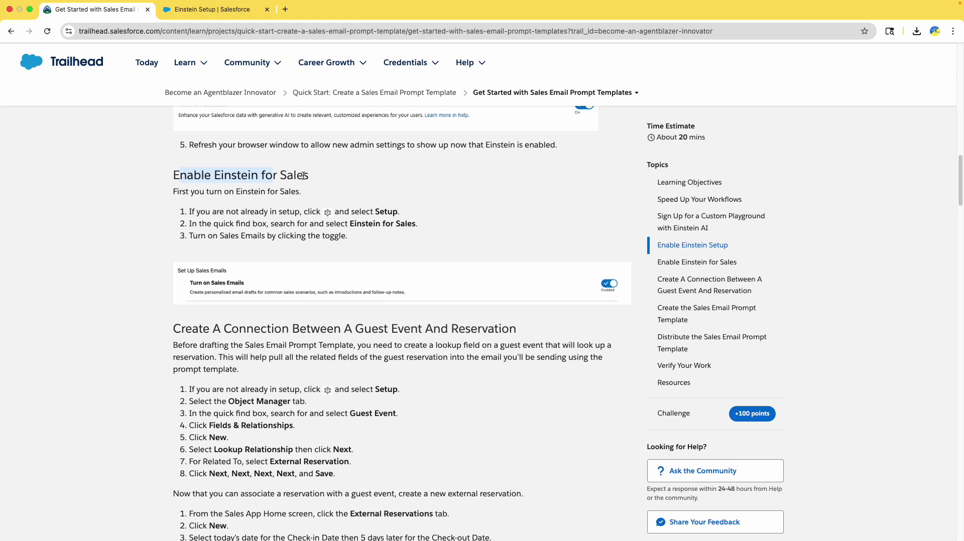
left_click(195, 9)
Step: Turn on Sales Emails on the Einstein for Sales setup page and reload it
left_click(65, 103)
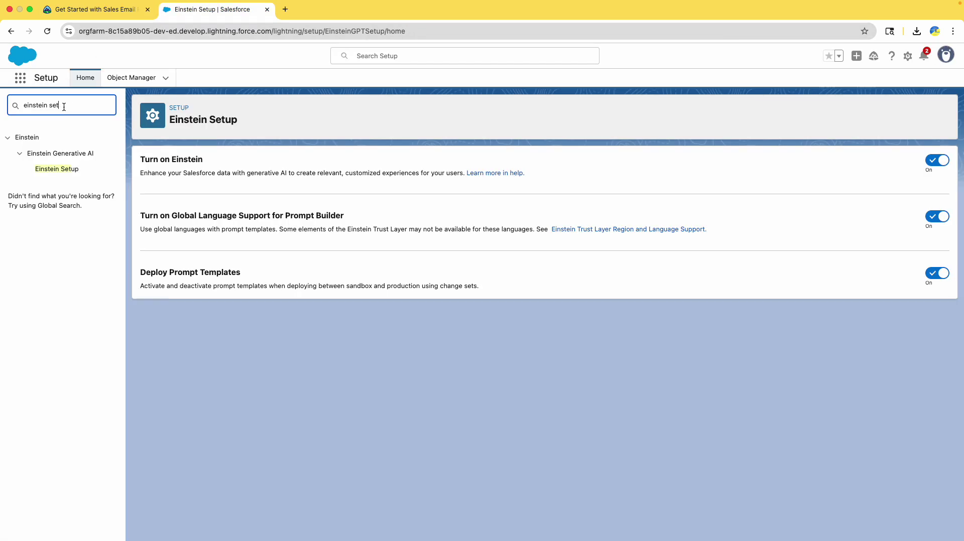
key("BackSpace")
key("BackSpace")
type("for sale")
left_click(68, 170)
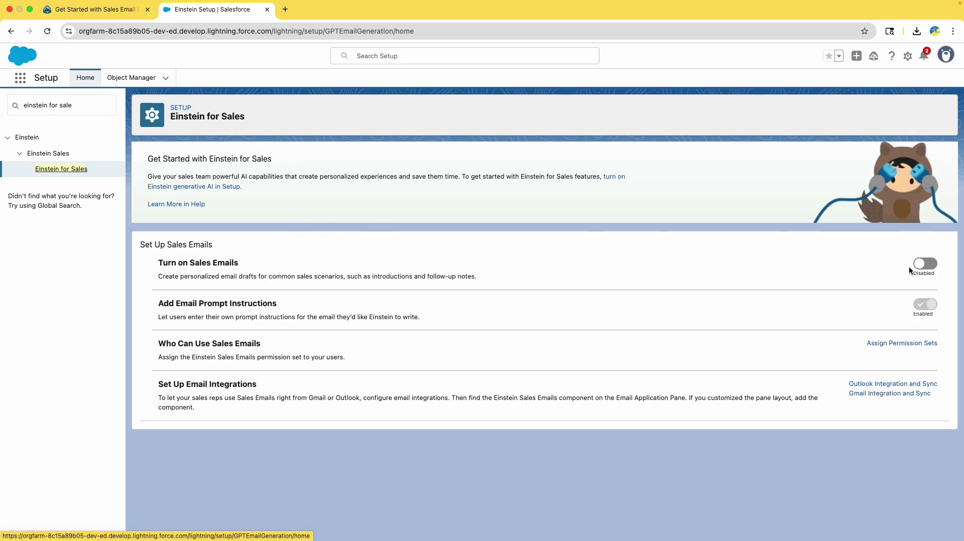
left_click(916, 265)
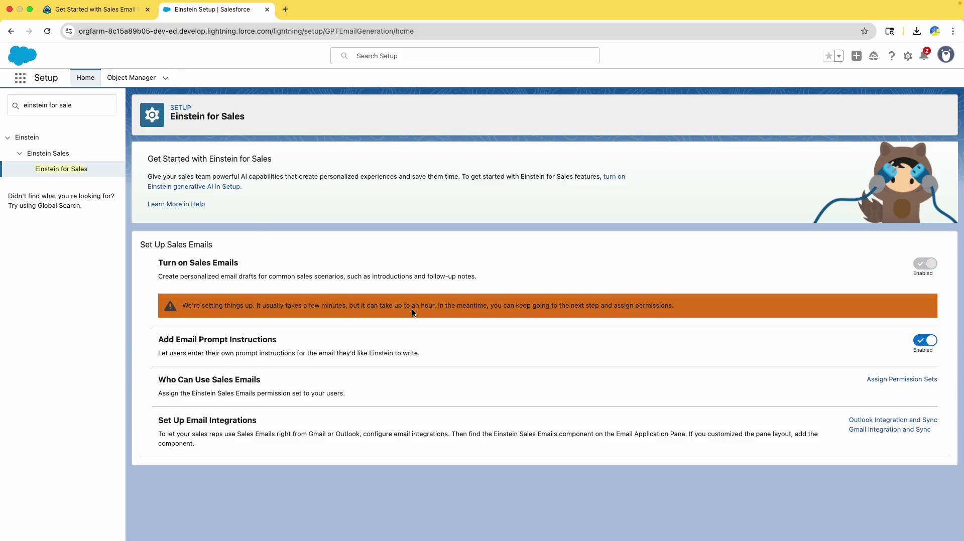
left_click_drag(457, 306, 651, 307)
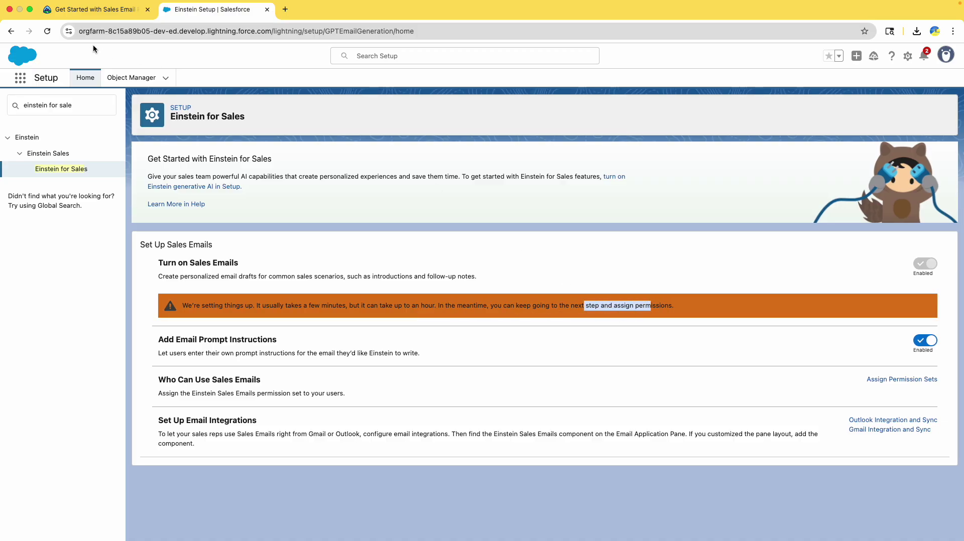
left_click(53, 32)
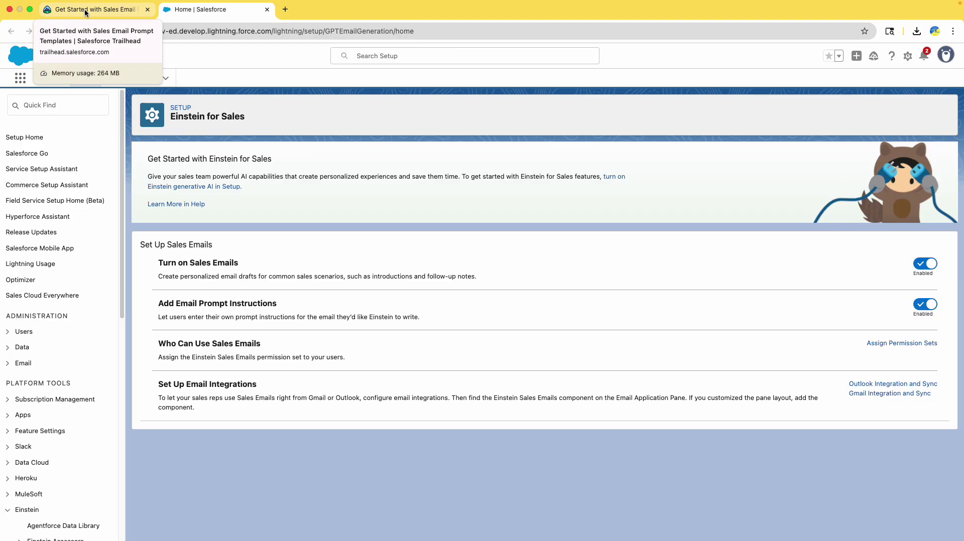
Step: Read Trailhead's eight lookup-field steps linking Guest Event to External Reservation
left_click(85, 12)
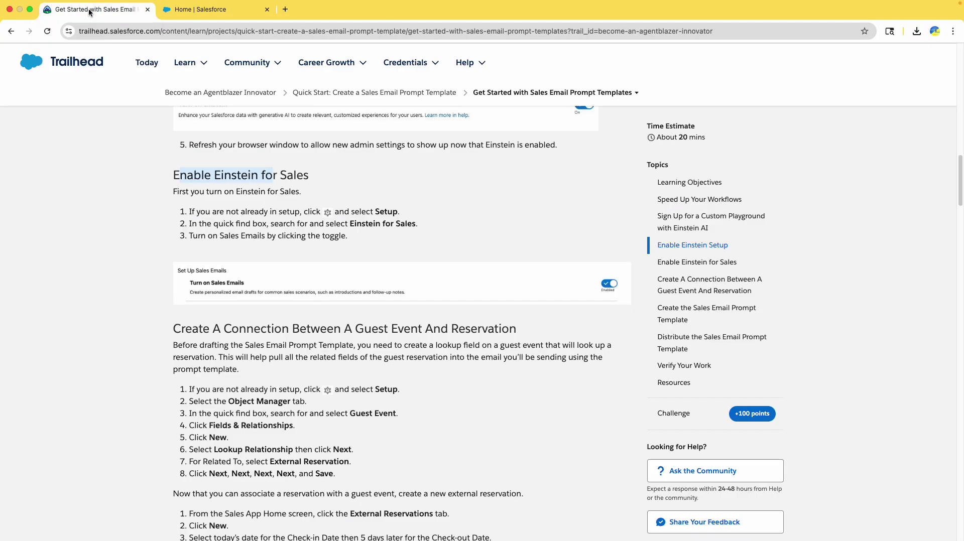
mouse_move(184, 62)
scroll(152, 291, "down", 2)
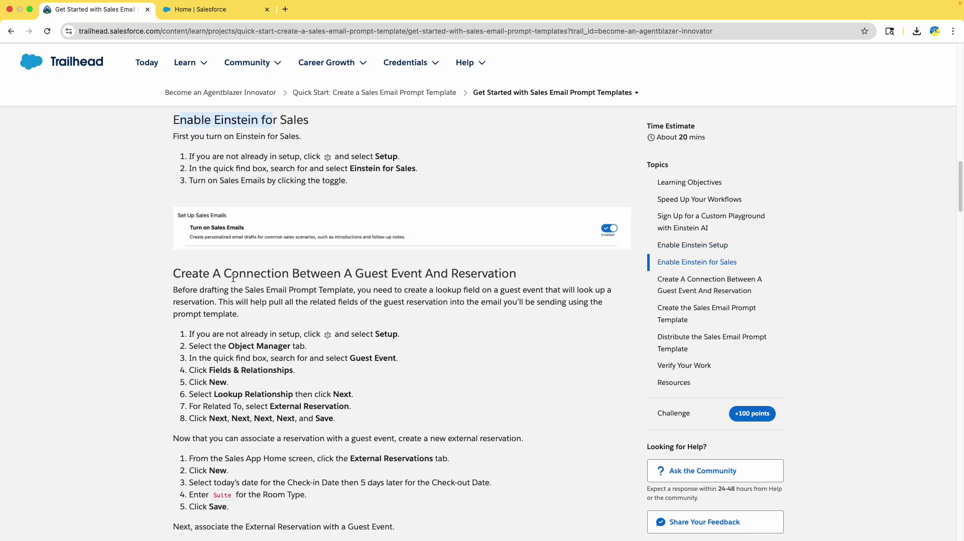
scroll(230, 285, "down", 2)
scroll(233, 278, "down", 2)
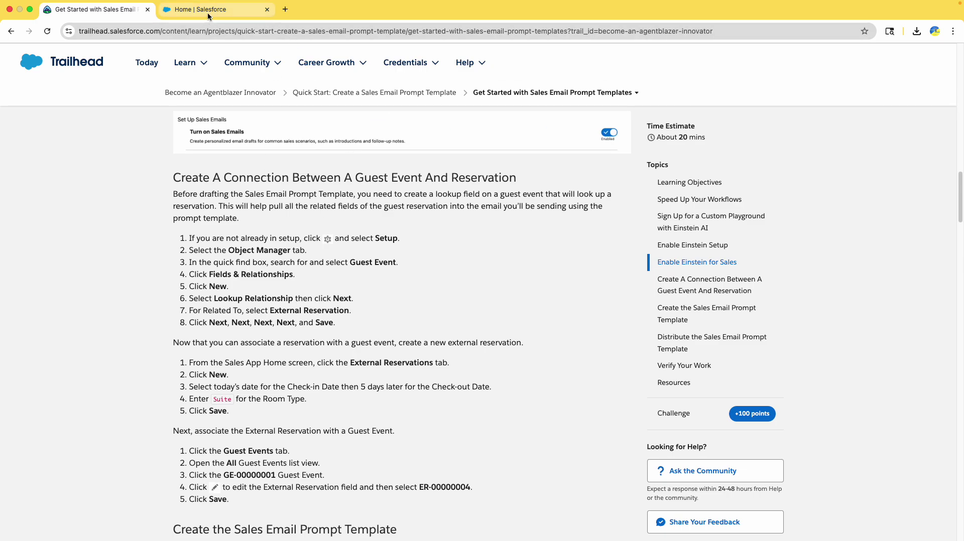
left_click_drag(183, 239, 351, 336)
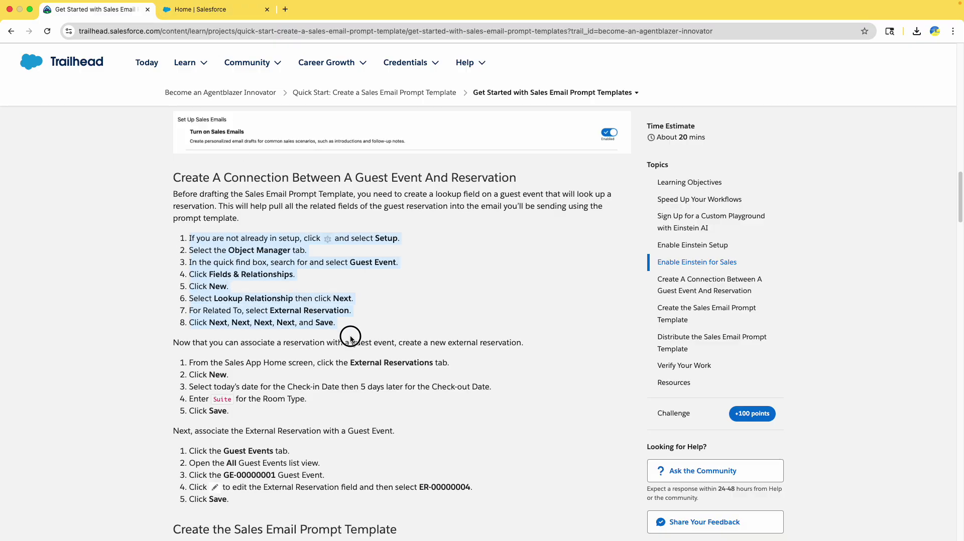
left_click(187, 21)
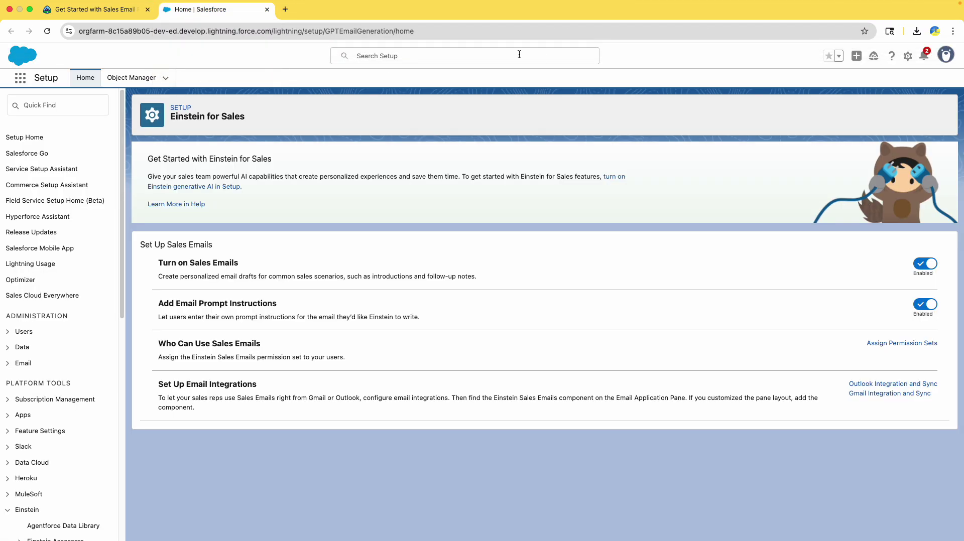
Step: Open Setup Home in a new tab and go to the Object Manager
left_click(907, 56)
left_click(874, 95)
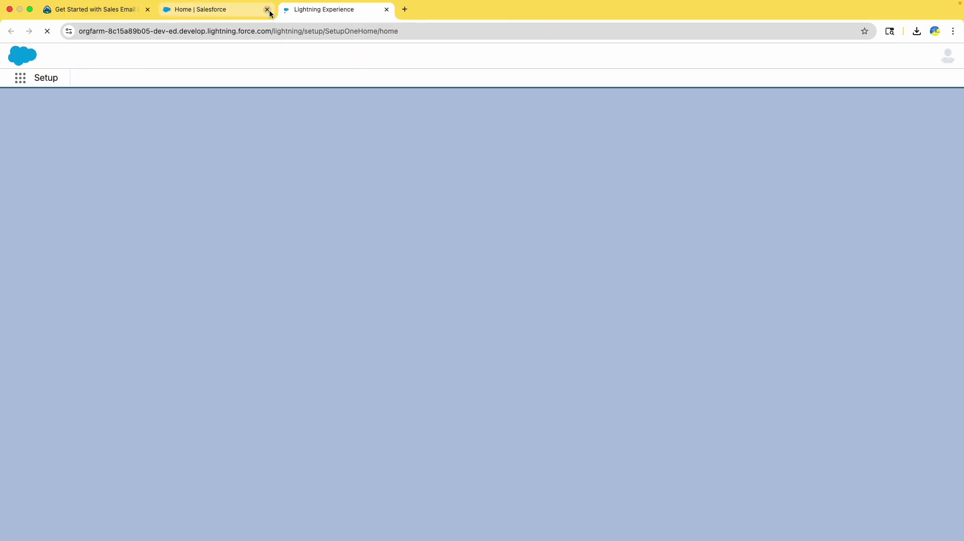
left_click_drag(301, 10, 187, 14)
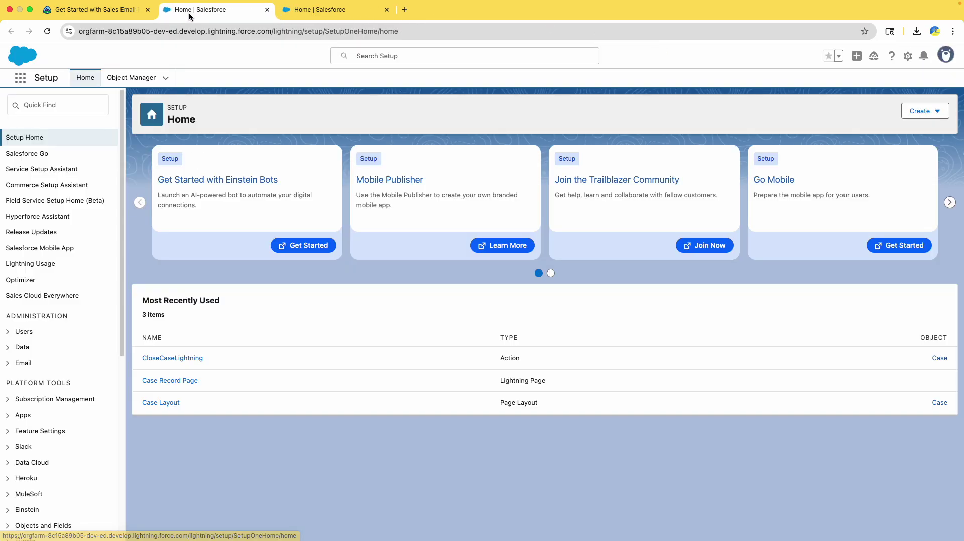
left_click(134, 79)
left_click(105, 10)
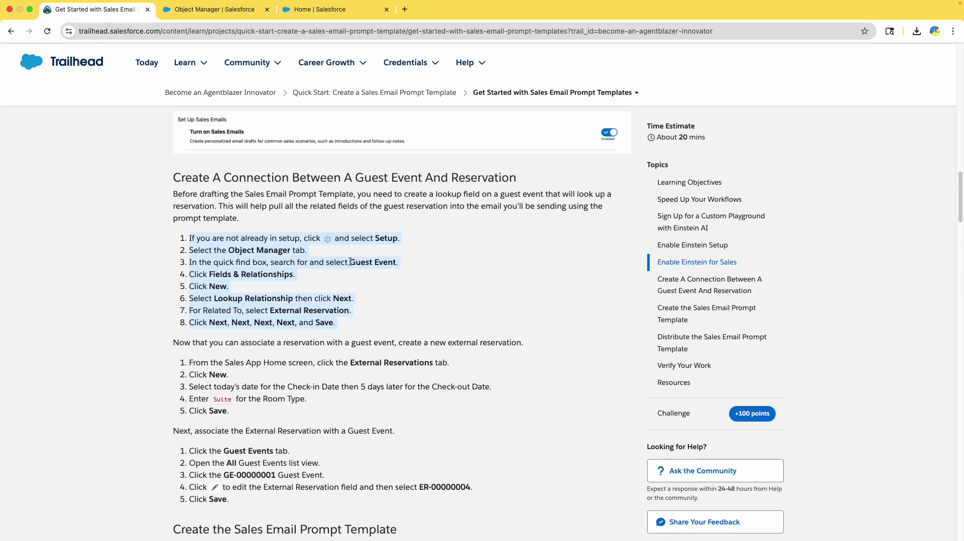
left_click(262, 251)
left_click_drag(189, 262, 397, 262)
key("cmd+c")
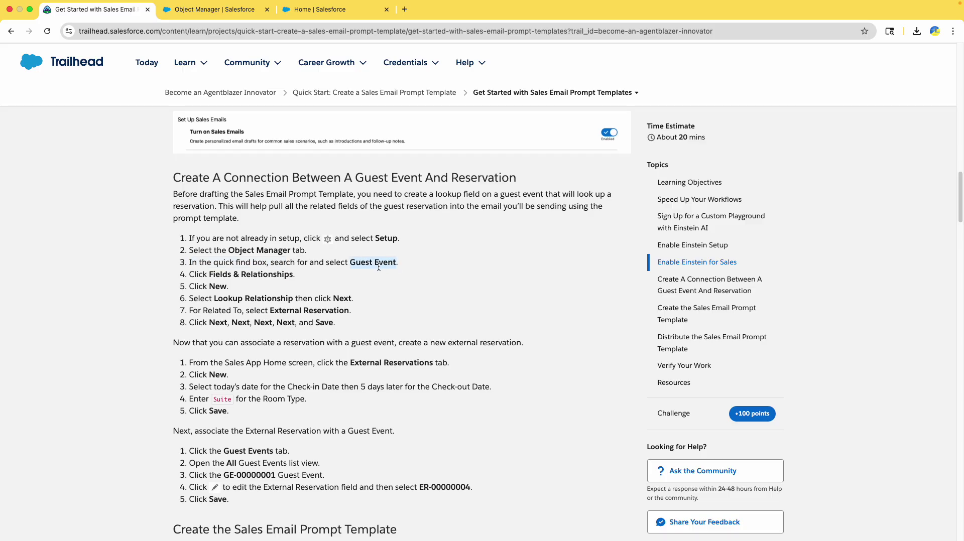
Step: Filter the Object Manager to Guest Event and open that object
left_click(184, 10)
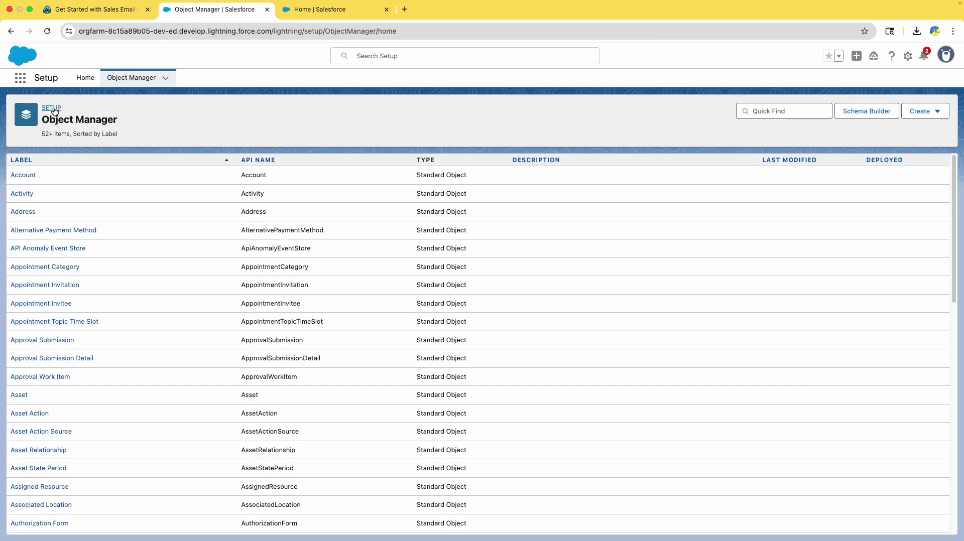
left_click(763, 113)
key("cmd+v")
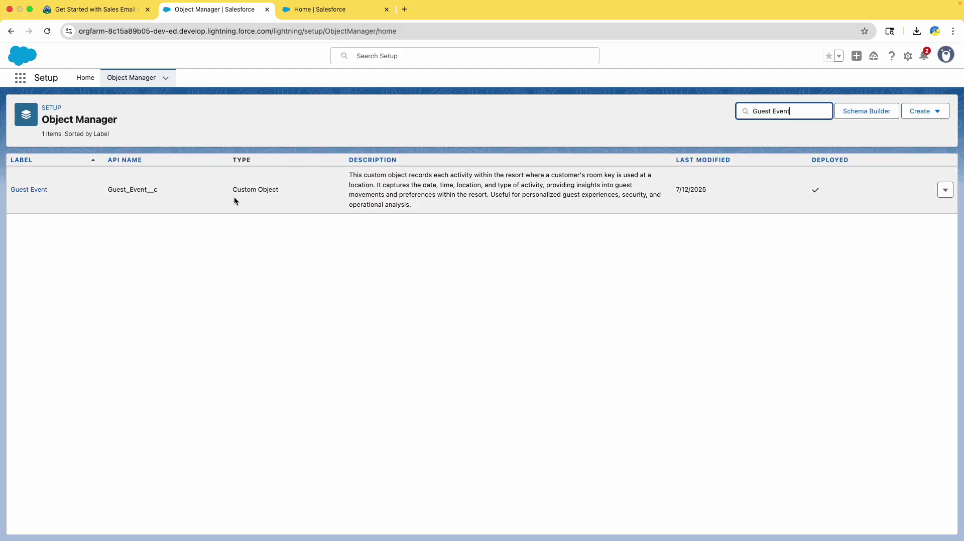
left_click(29, 190)
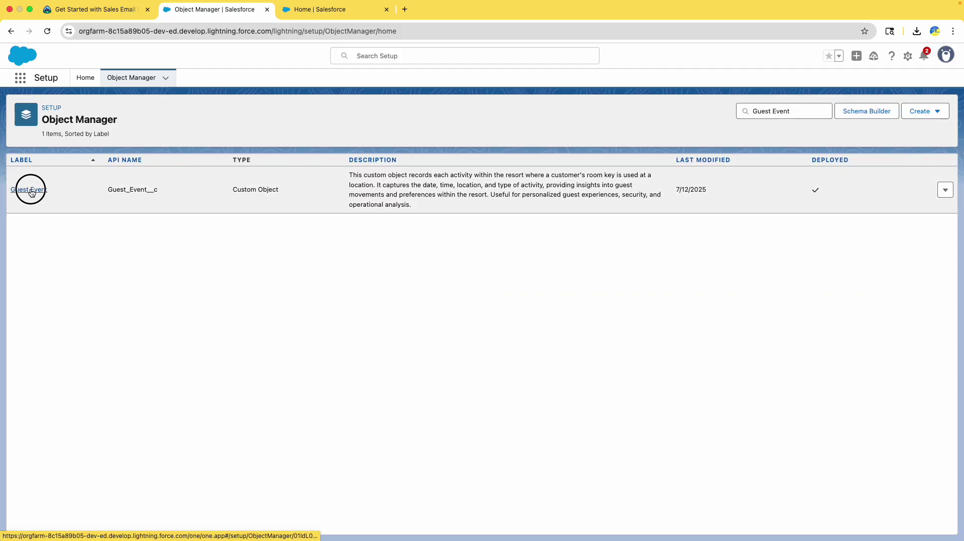
Step: Start a new custom field from Guest Event's Fields & Relationships list
left_click(82, 21)
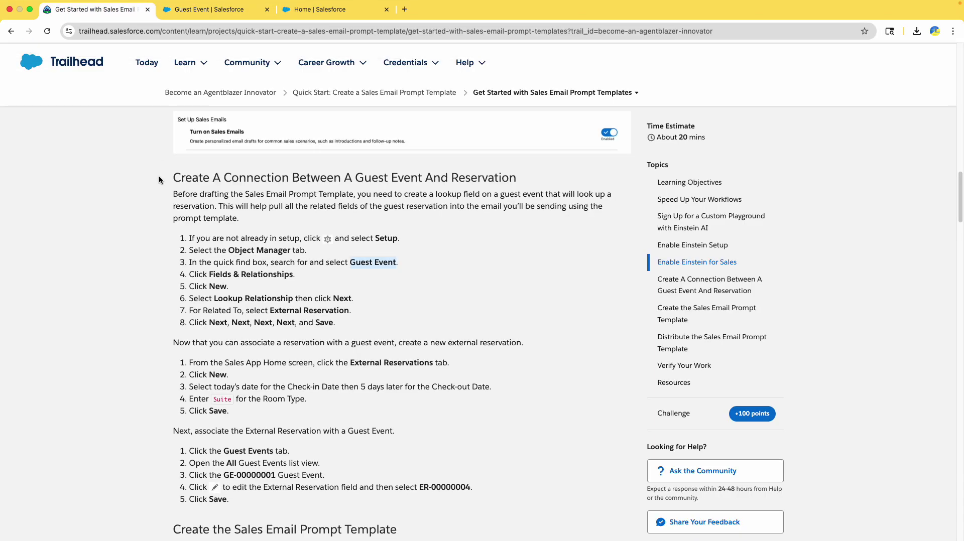
scroll(157, 198, "down", 2)
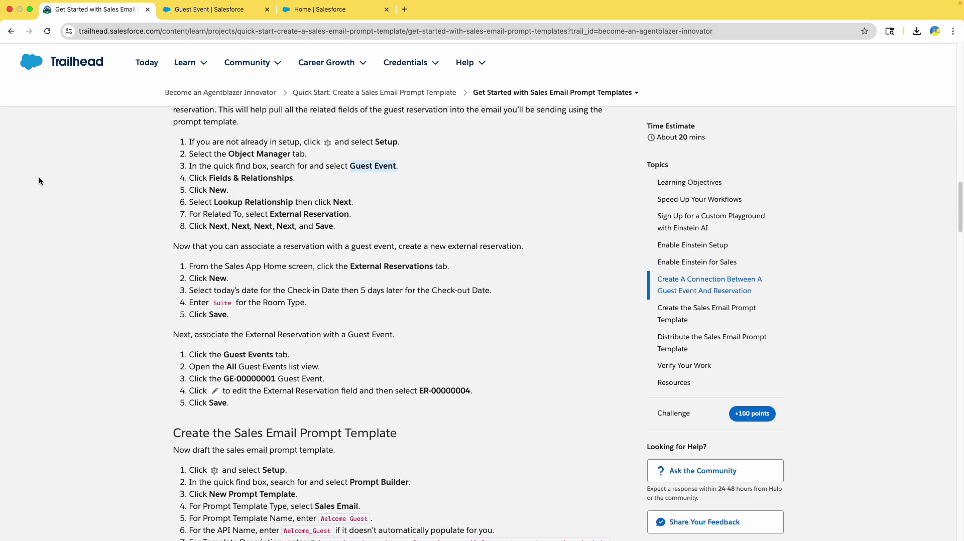
double_click(249, 179)
double_click(222, 190)
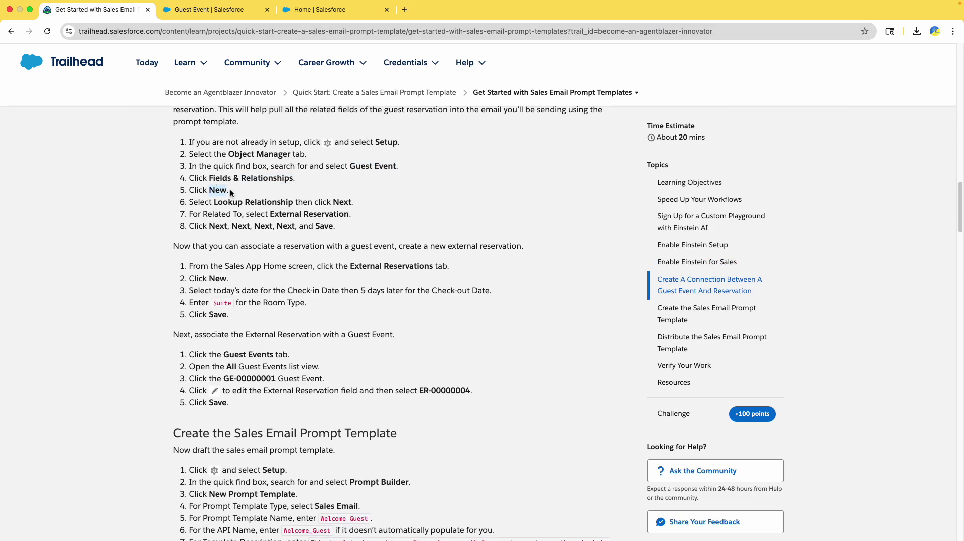
left_click(211, 9)
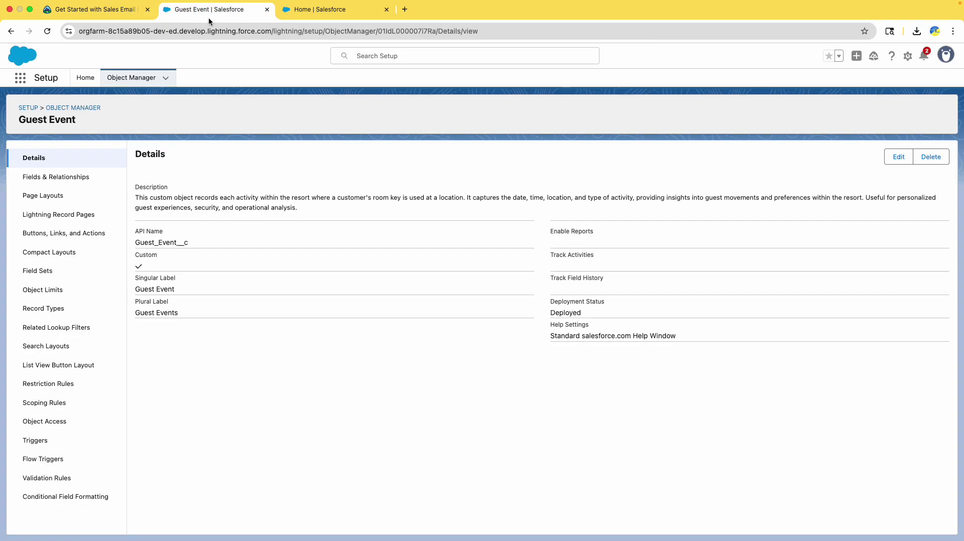
left_click(63, 178)
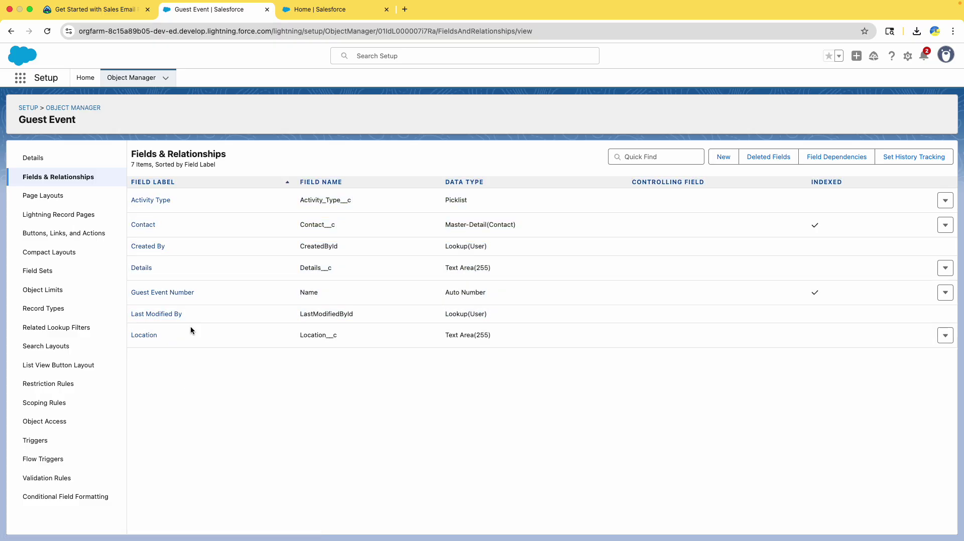
left_click(723, 157)
left_click(81, 10)
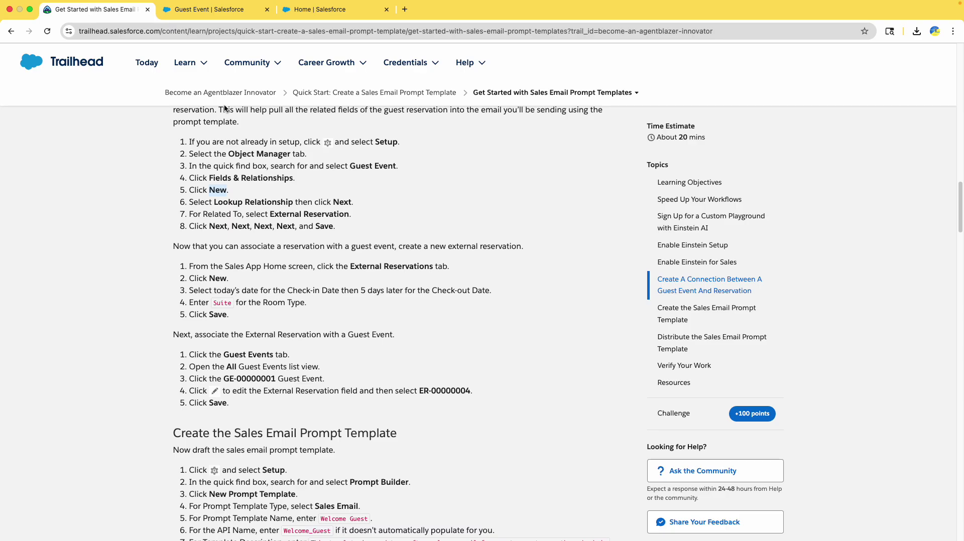
Step: Choose Lookup Relationship as the new Guest Event field's data type
left_click(199, 9)
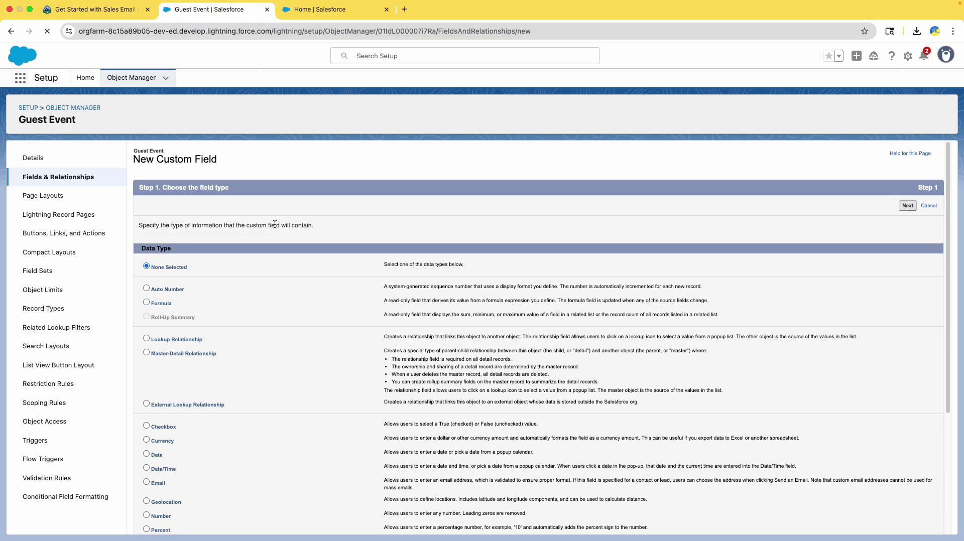
scroll(207, 282, "down", 5)
scroll(210, 275, "down", 3)
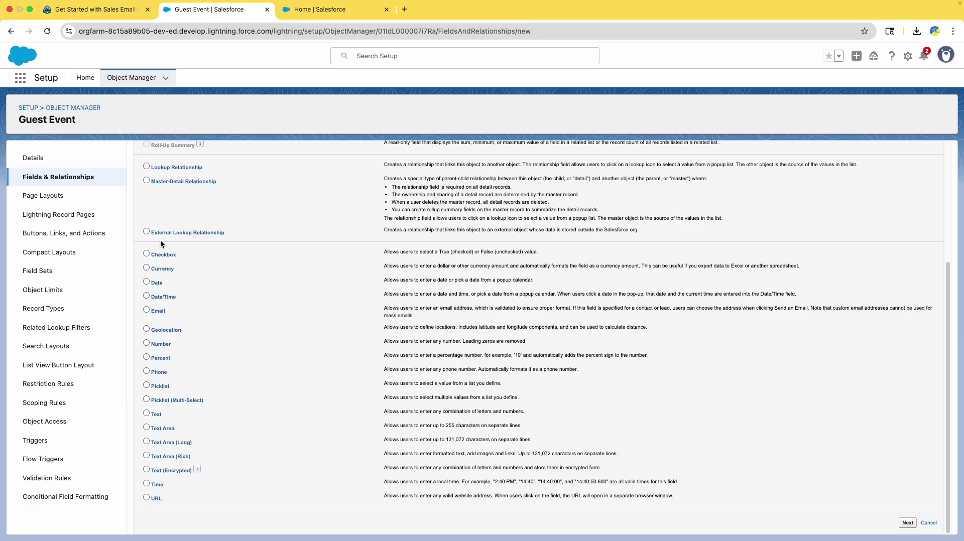
scroll(155, 242, "up", 4)
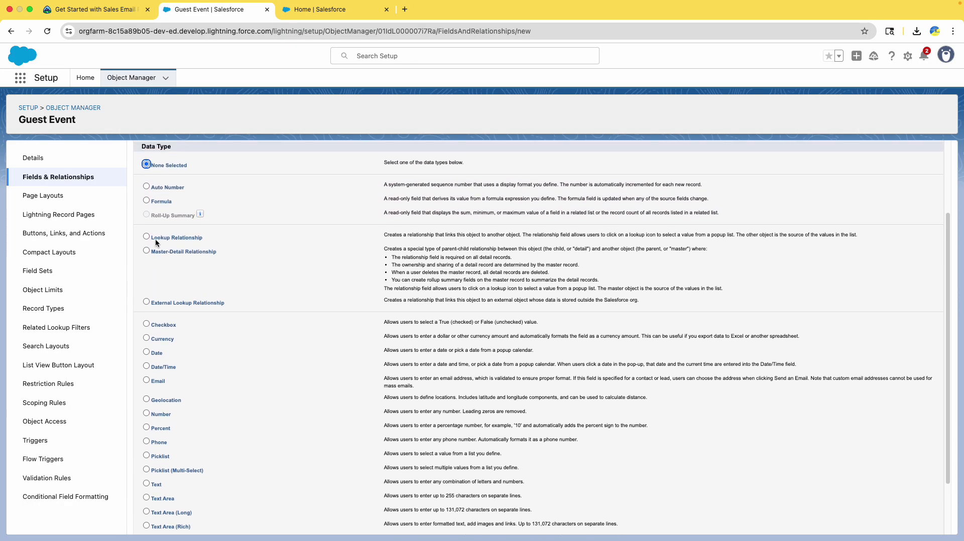
left_click(147, 243)
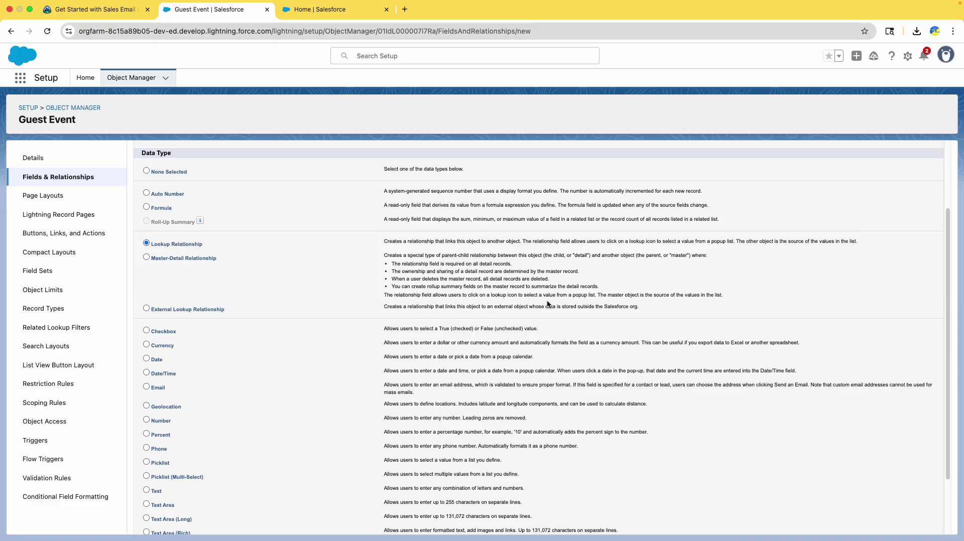
scroll(496, 310, "down", 4)
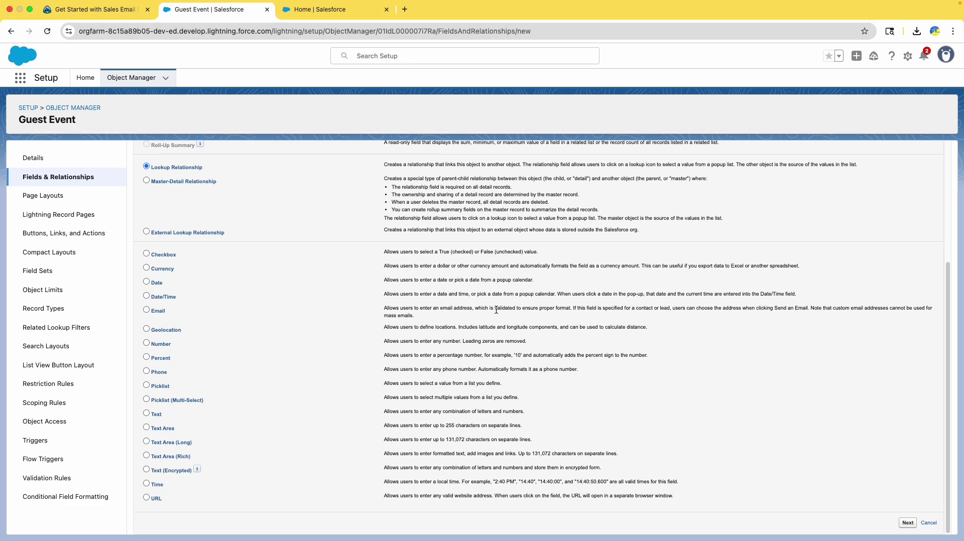
left_click(906, 523)
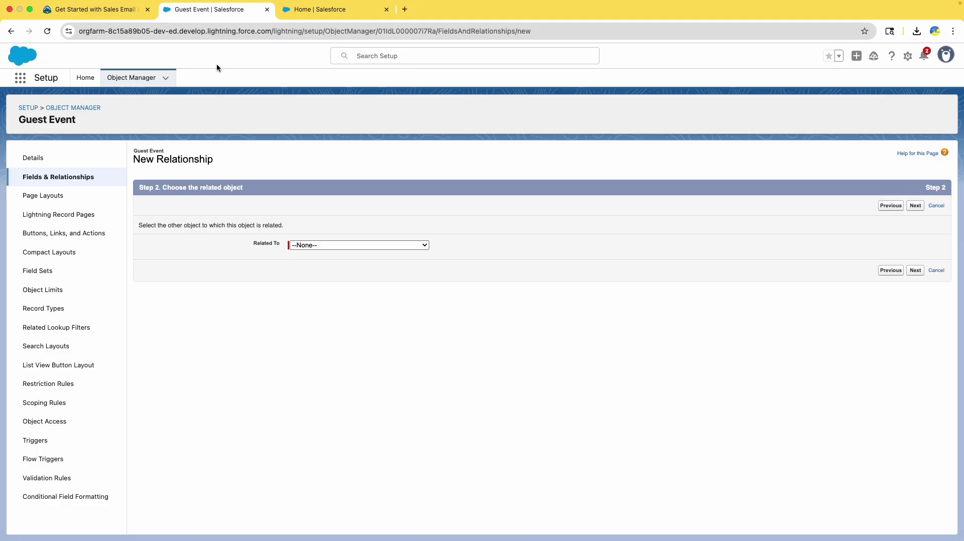
Step: Relate the lookup field to the External Reservation object
left_click(77, 7)
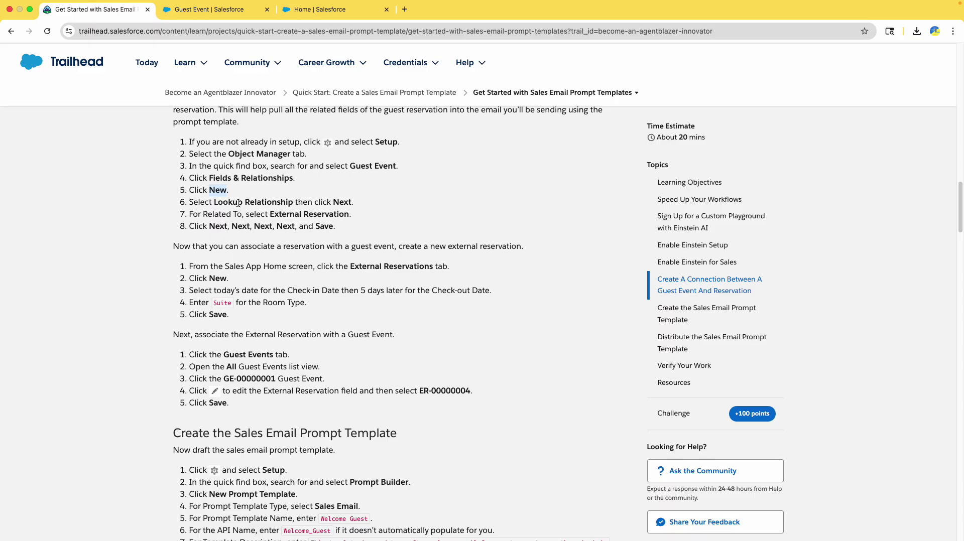
left_click_drag(273, 216, 347, 214)
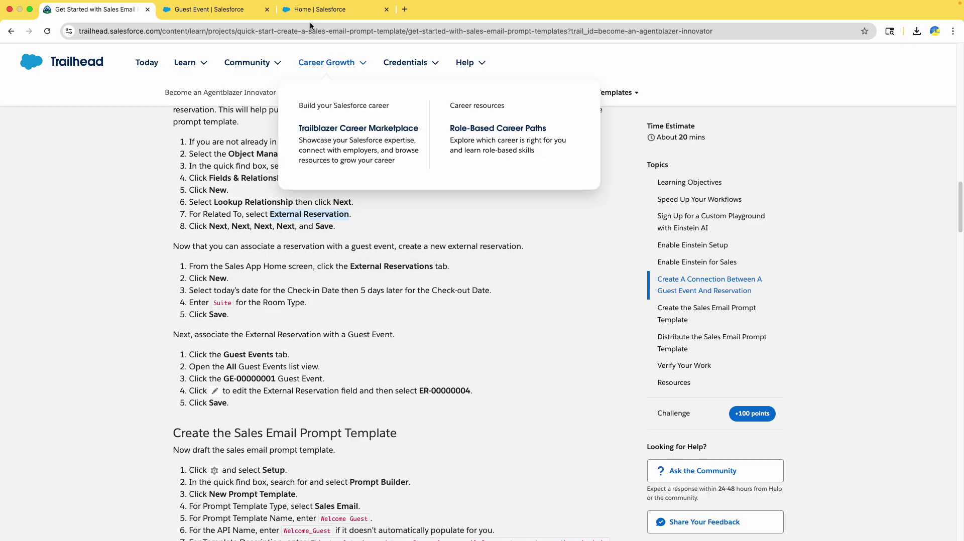
left_click(226, 9)
left_click(343, 245)
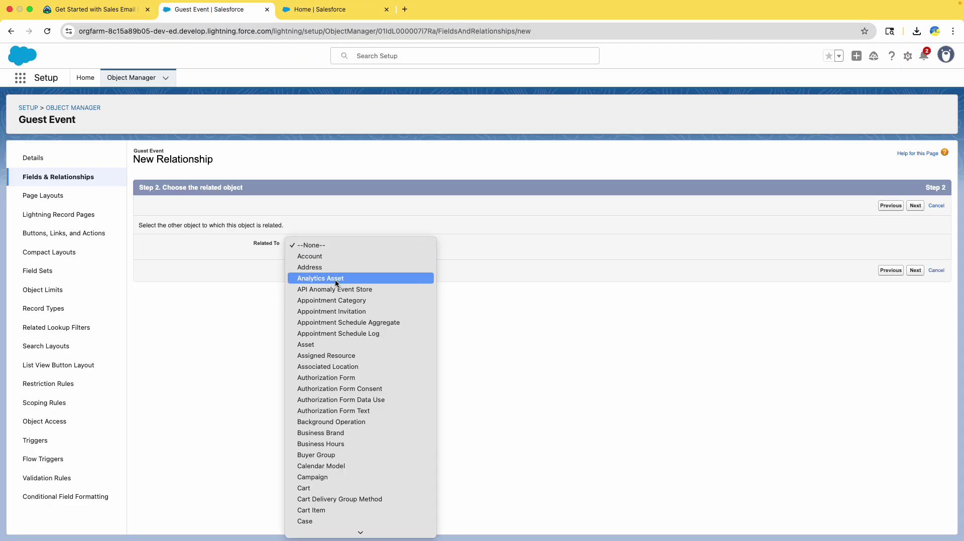
scroll(301, 396, "down", 10)
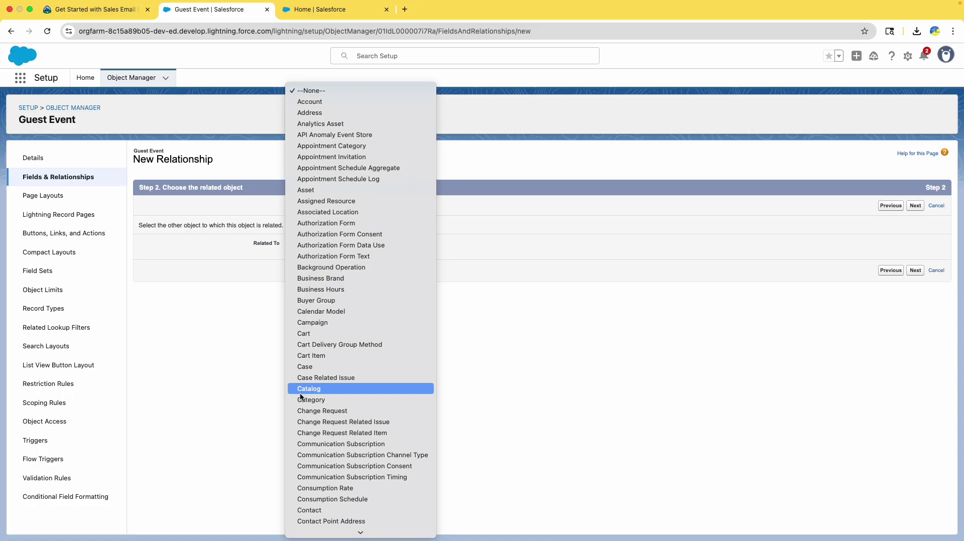
scroll(300, 395, "down", 6)
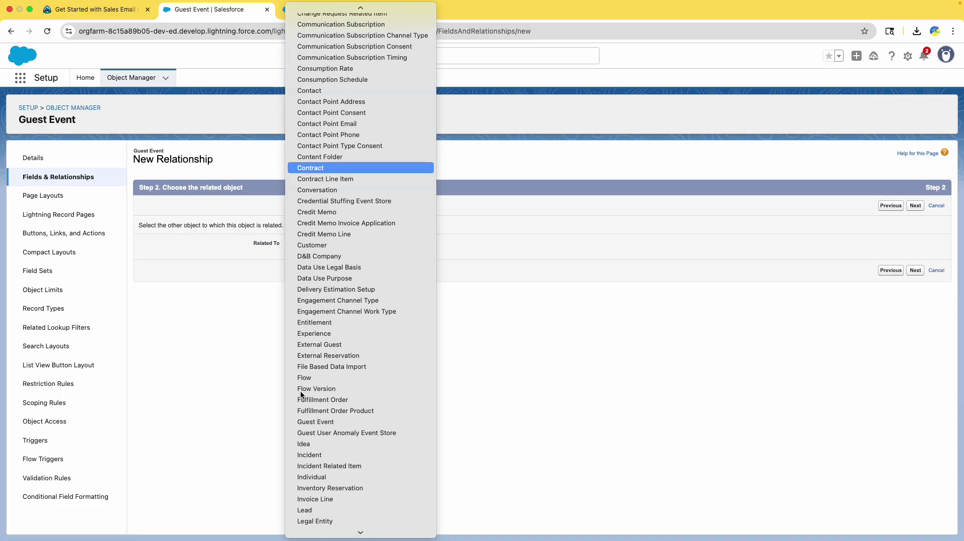
left_click(339, 356)
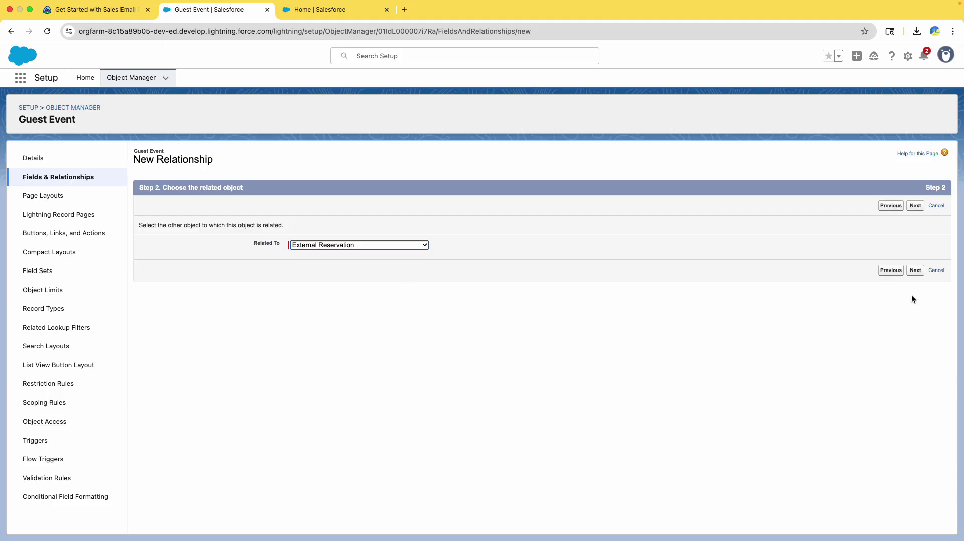
left_click(112, 11)
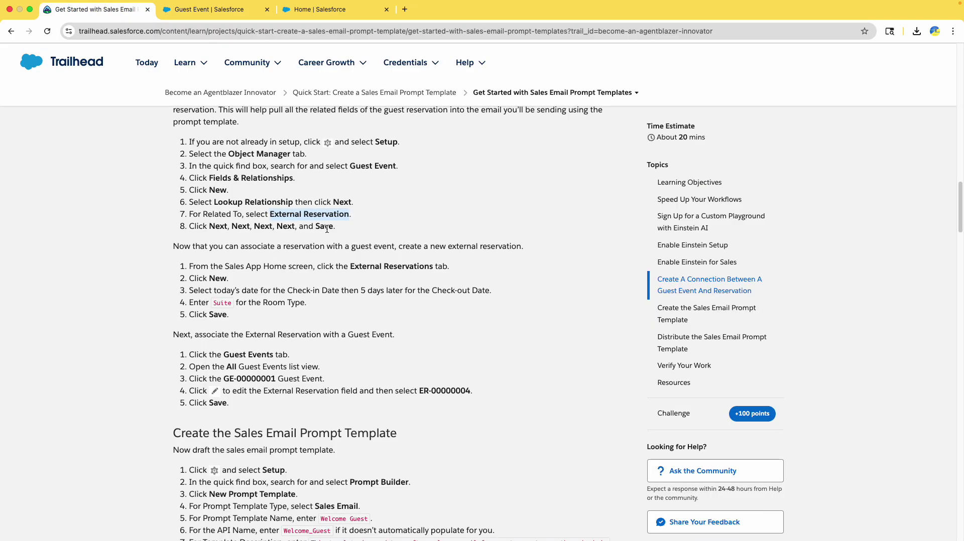
left_click_drag(364, 229, 177, 213)
Step: Keep the default label, field security and page layouts, and save the lookup field
left_click(233, 12)
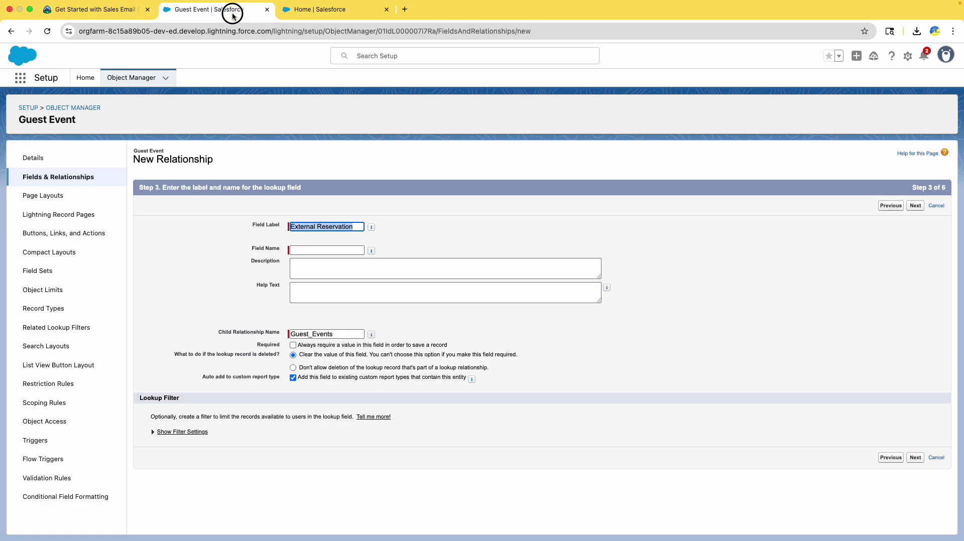
left_click(915, 458)
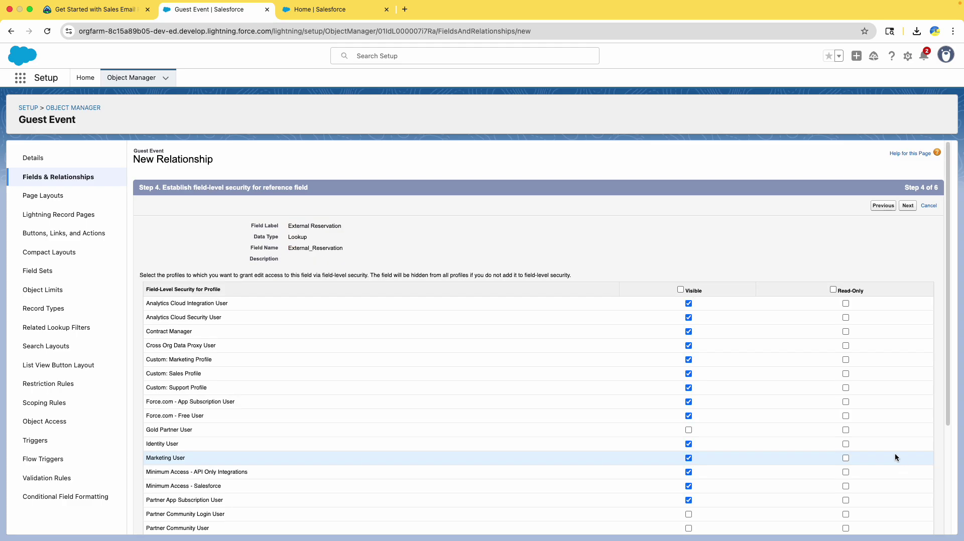
left_click(907, 207)
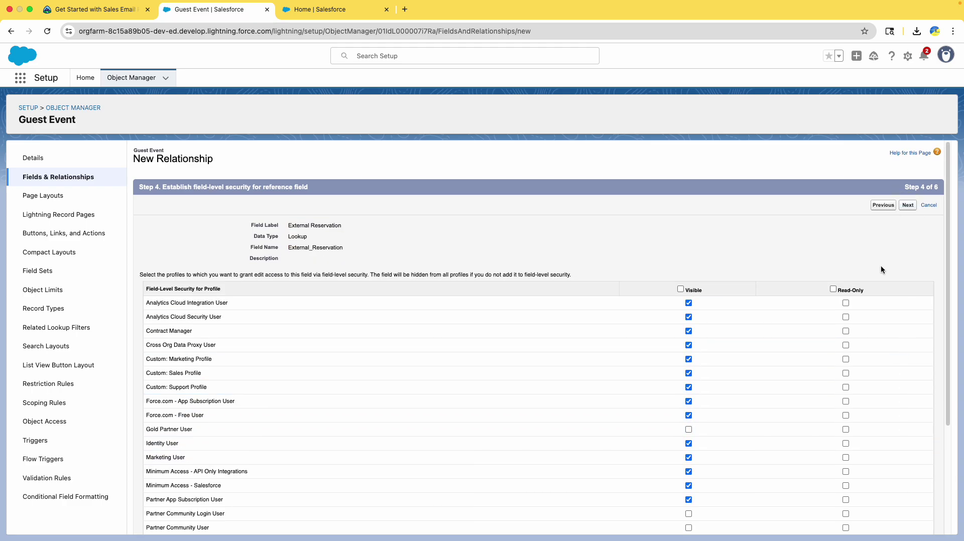
left_click(915, 343)
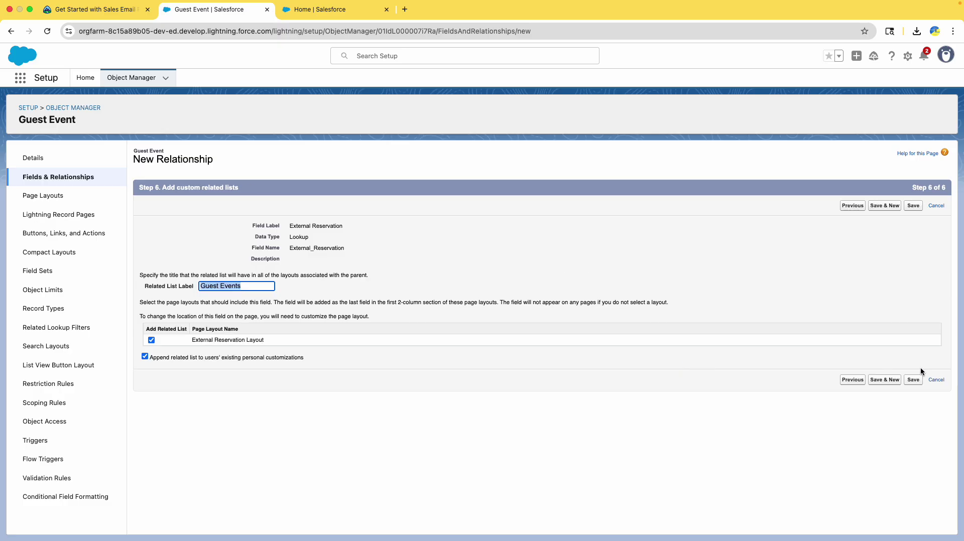
left_click(913, 380)
Step: Read Trailhead's instructions for creating an External Reservation record
left_click(107, 11)
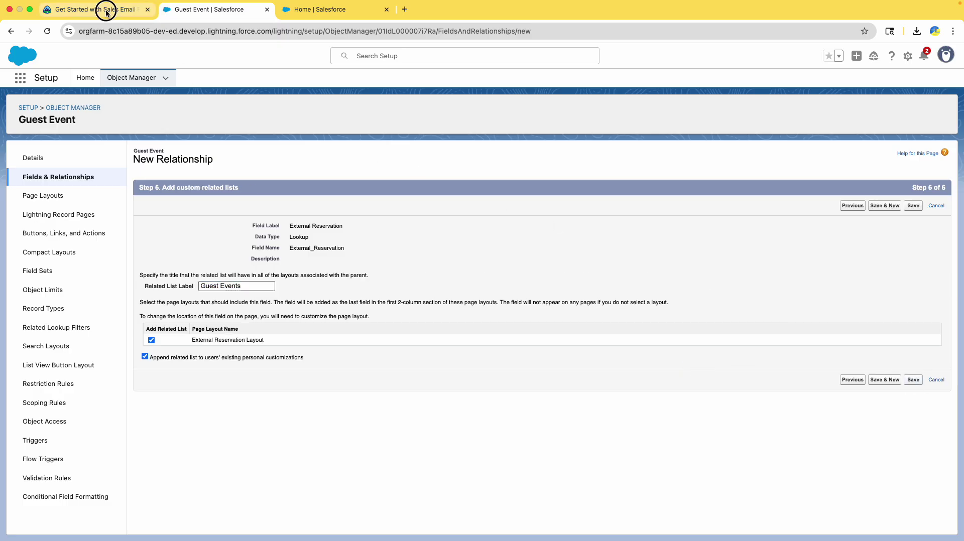
scroll(172, 273, "down", 1)
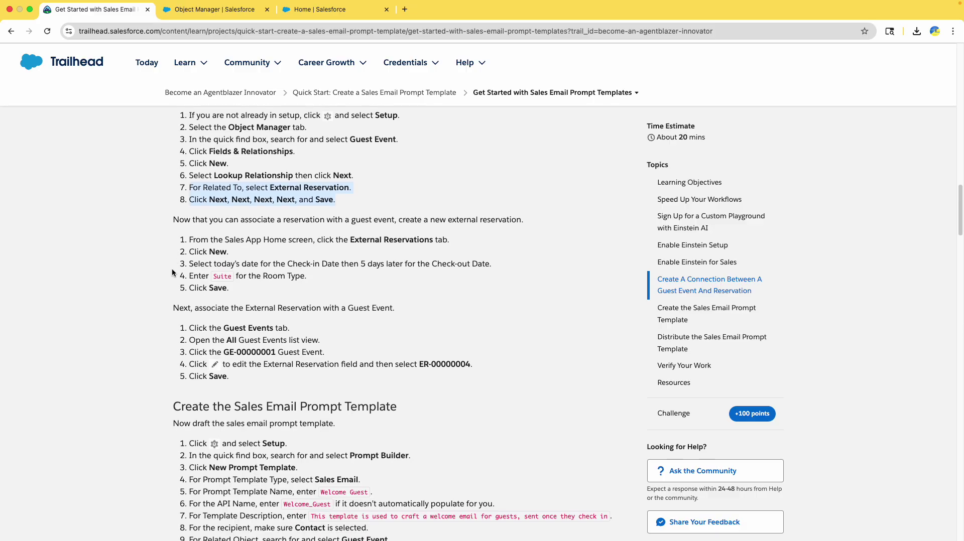
scroll(309, 176, "down", 1)
left_click_drag(219, 184, 571, 189)
left_click(205, 202)
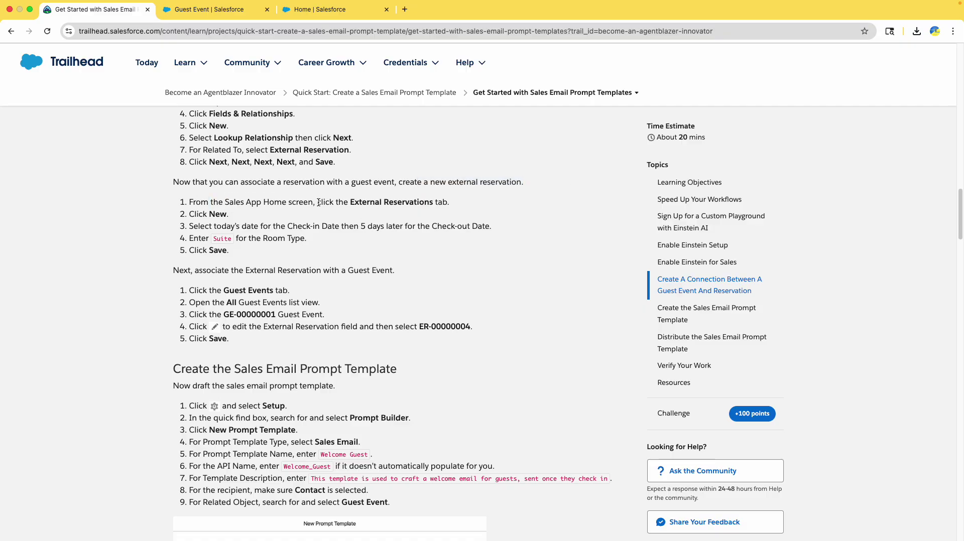
left_click_drag(352, 201, 433, 201)
left_click(205, 10)
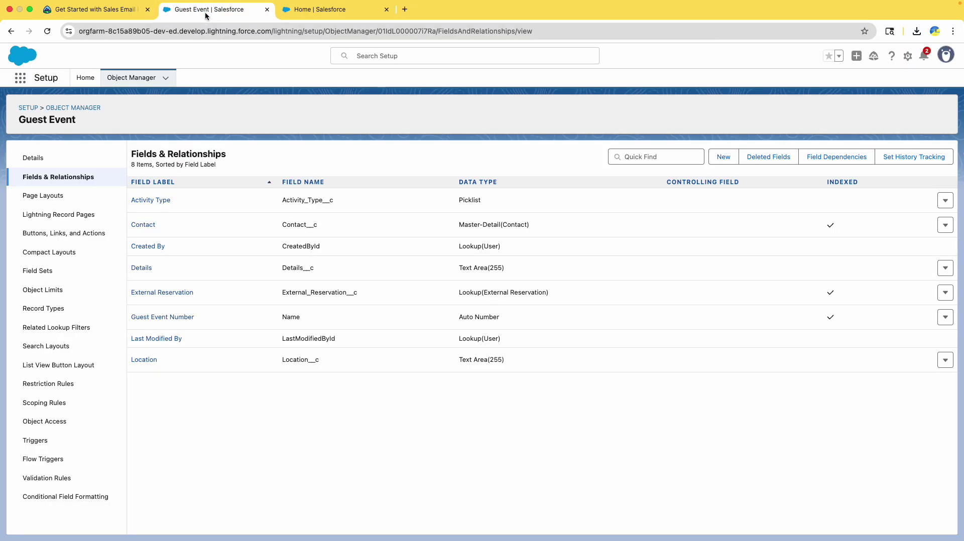
Step: Switch to the Sales app through the App Launcher and show External Reservations
left_click(86, 81)
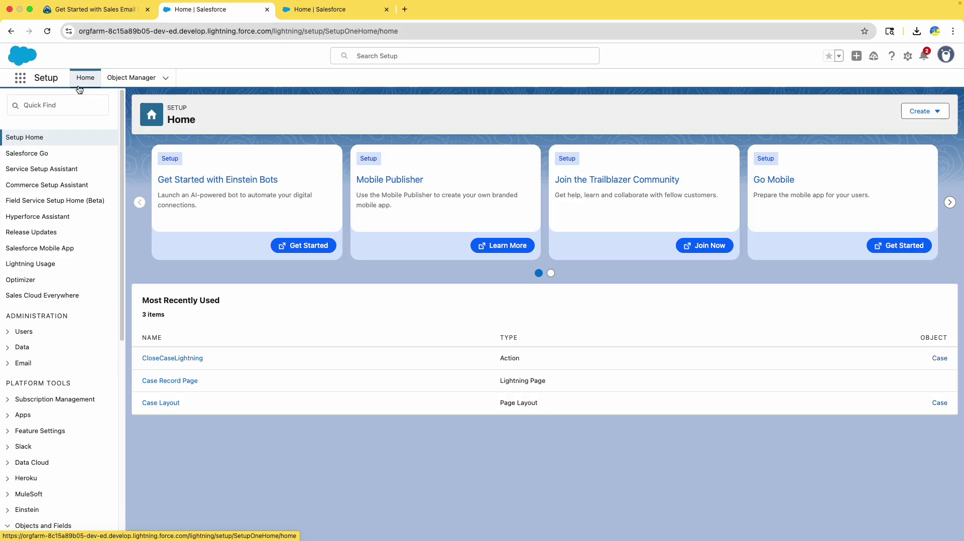
left_click(21, 82)
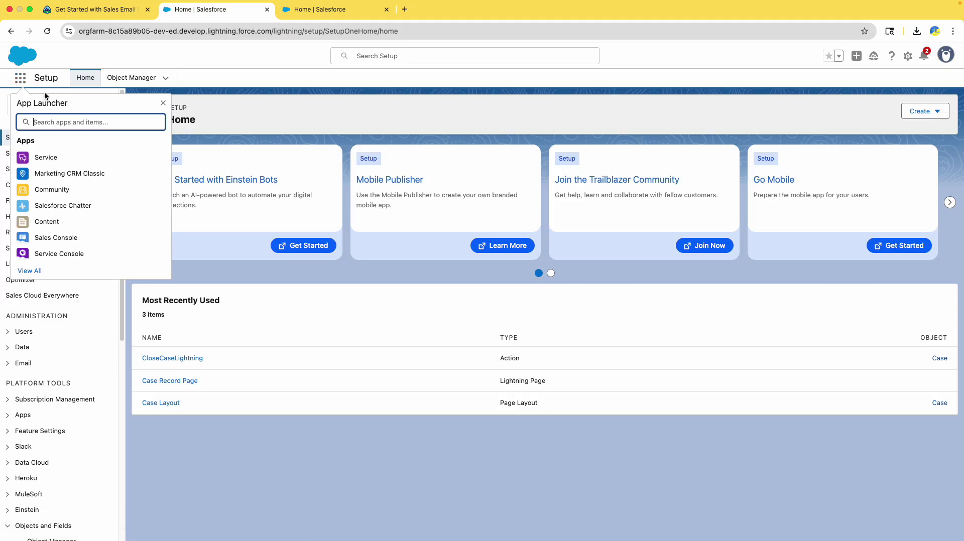
type("sales")
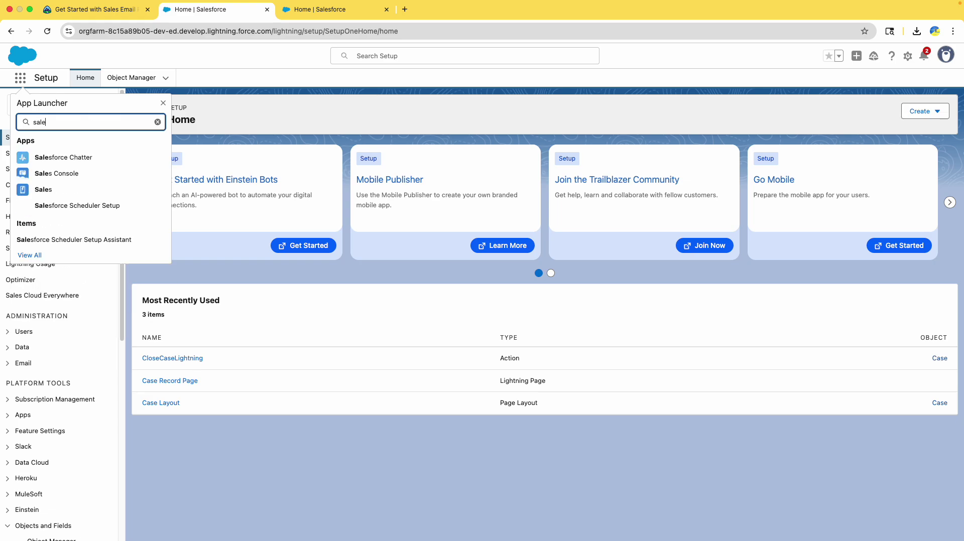
left_click(51, 195)
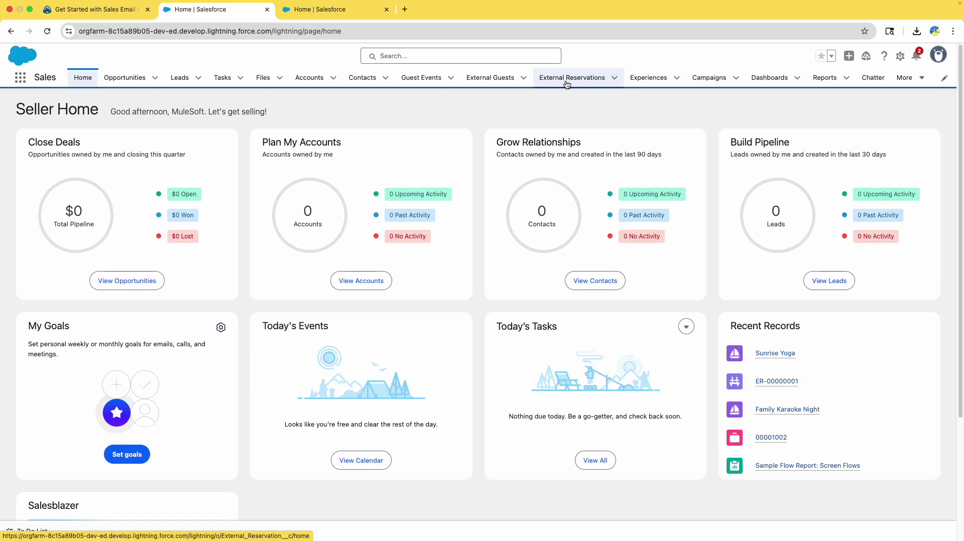
left_click(582, 83)
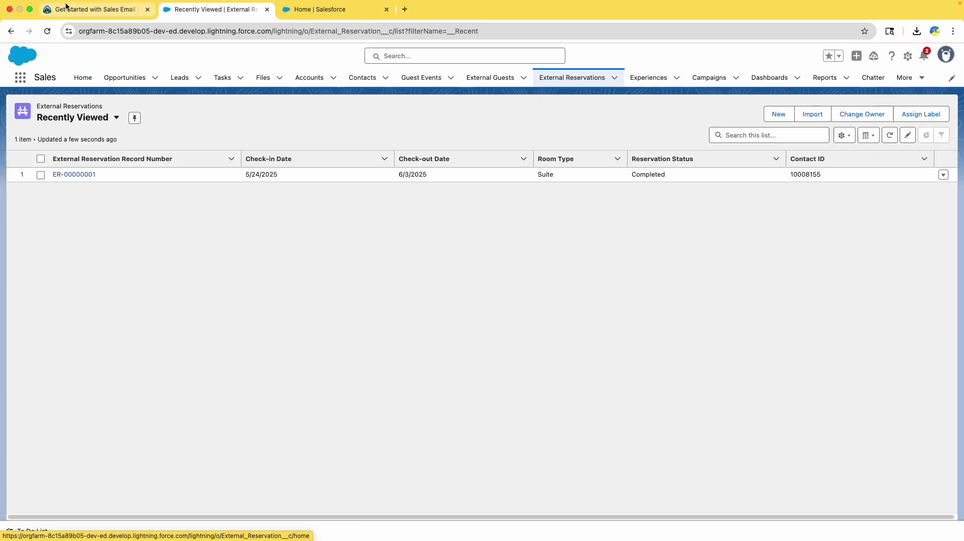
left_click(97, 10)
scroll(243, 209, "down", 1)
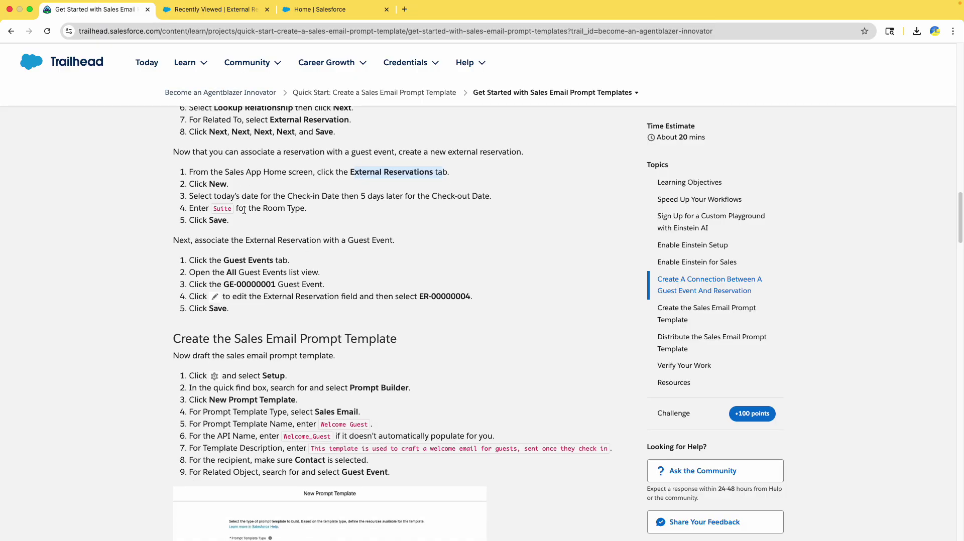
double_click(212, 185)
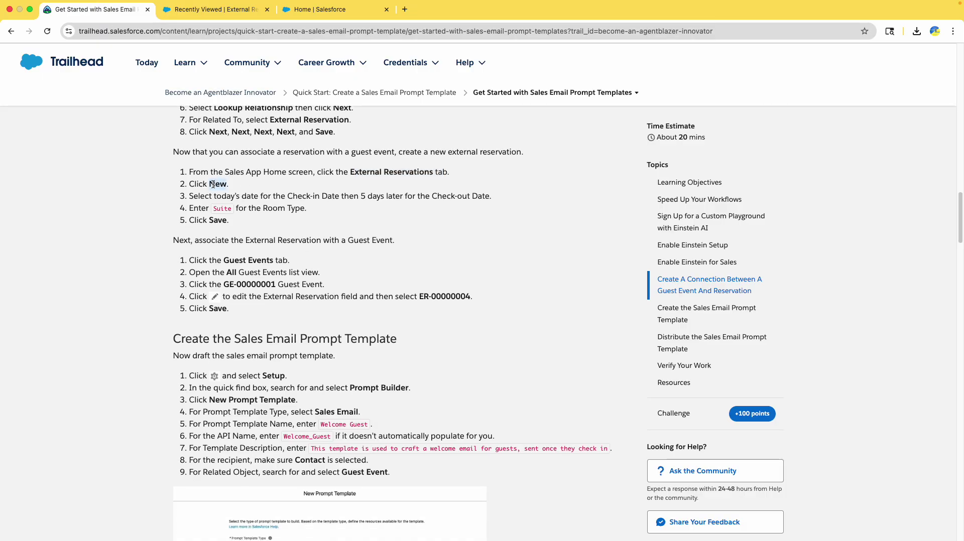
left_click(219, 9)
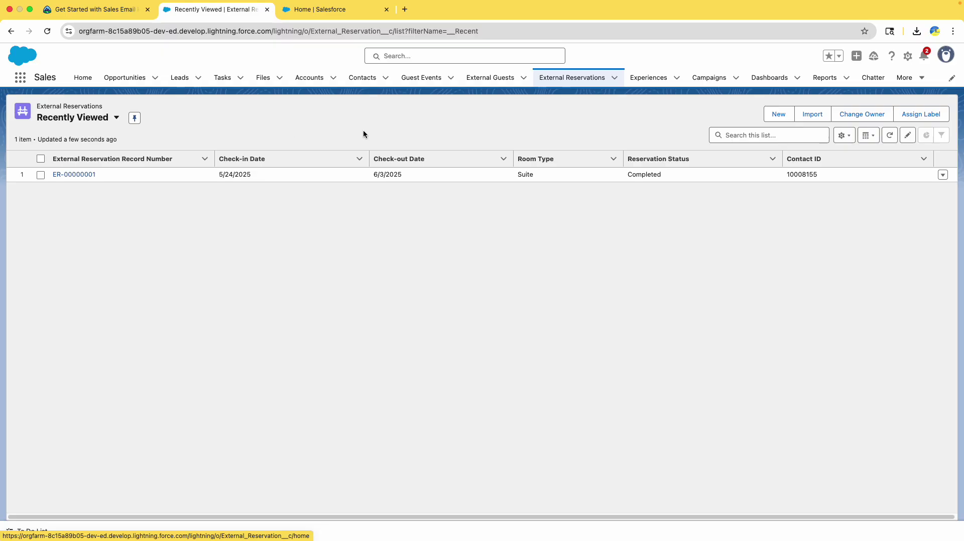
Step: Start a new External Reservation checking in 7/18/2025 and out 7/23/2025
left_click(785, 117)
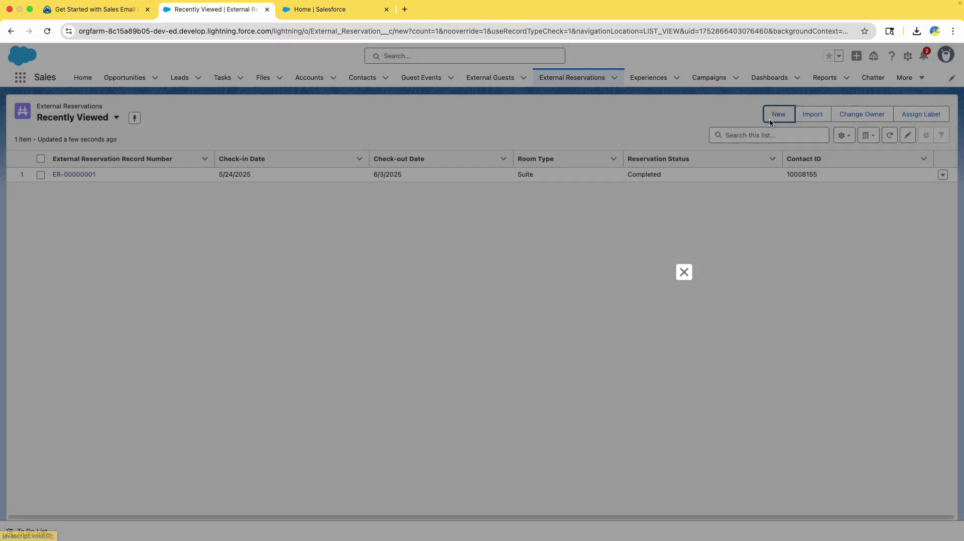
left_click(77, 11)
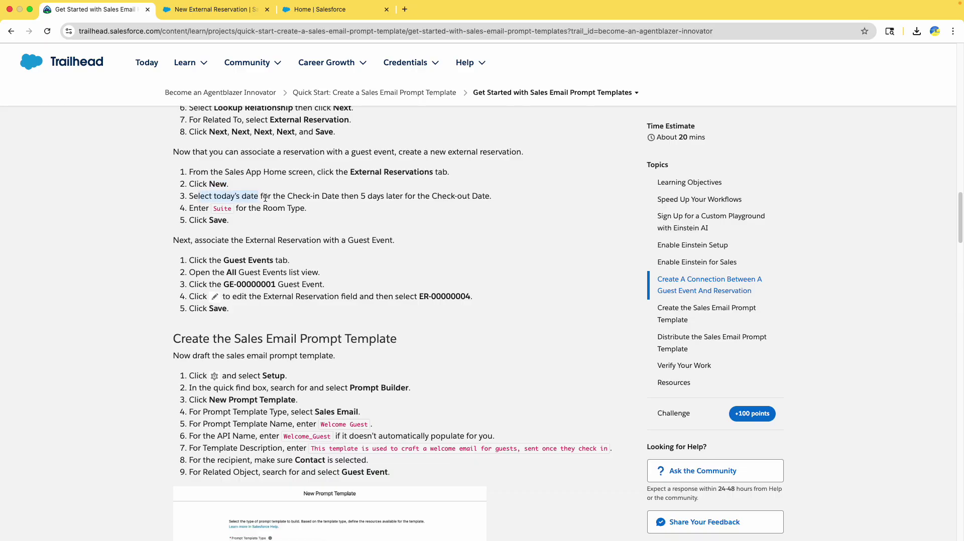
left_click_drag(287, 196, 344, 197)
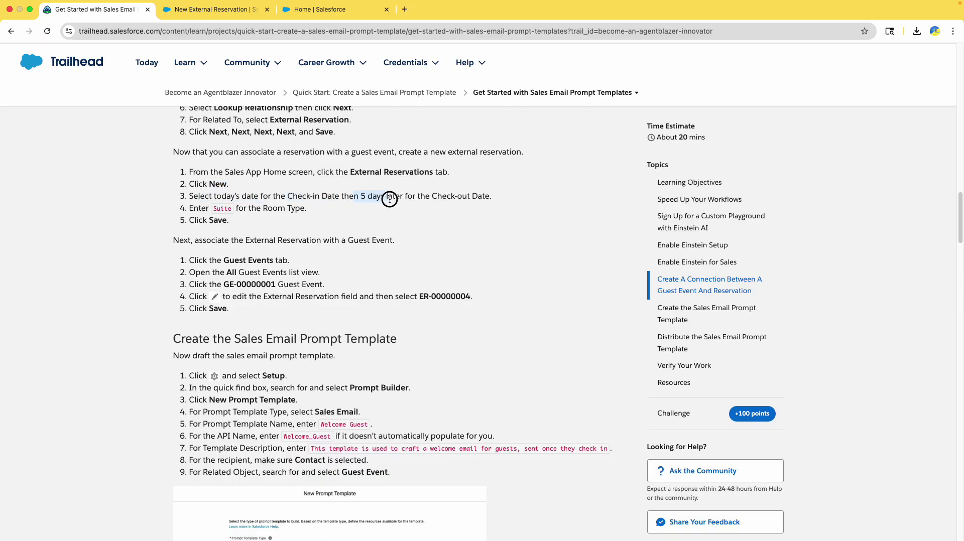
left_click(209, 14)
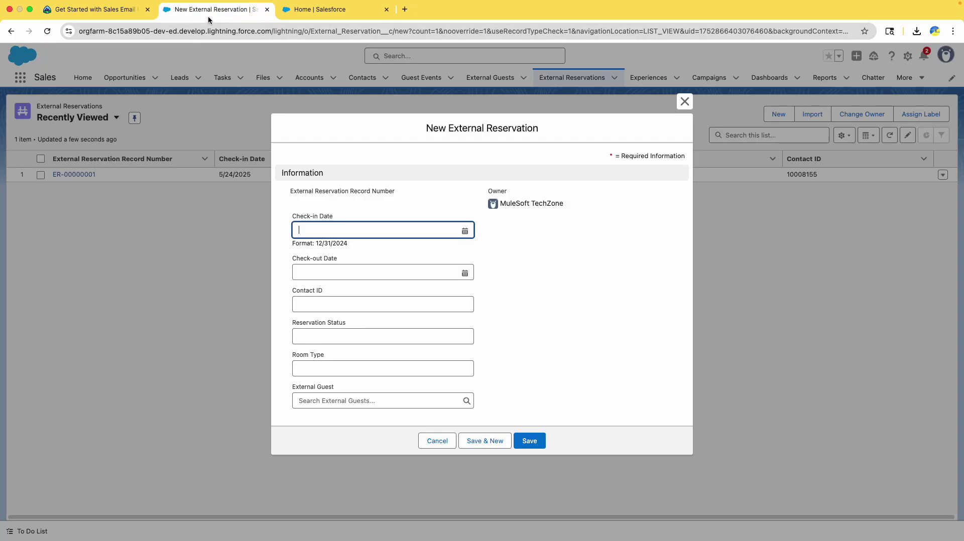
left_click(461, 231)
left_click(444, 336)
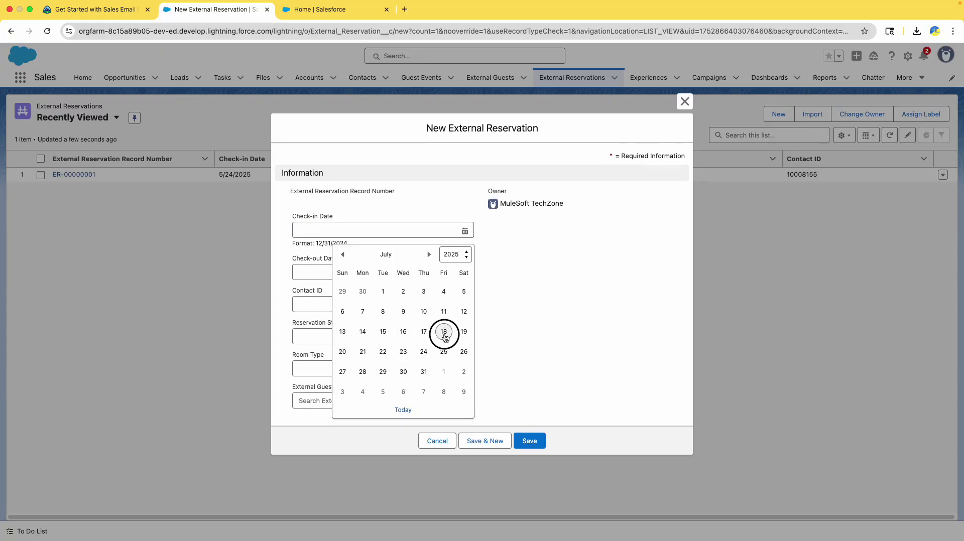
left_click(464, 263)
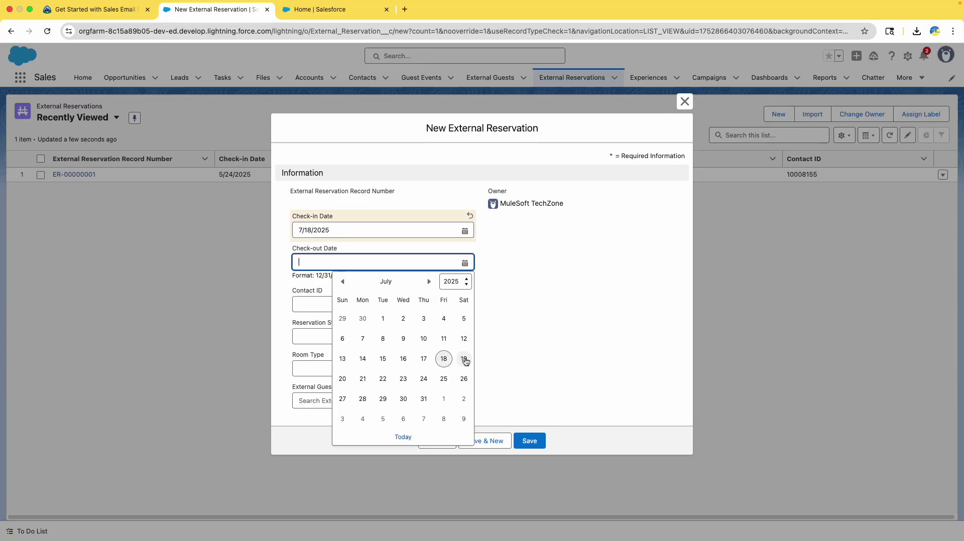
left_click(401, 380)
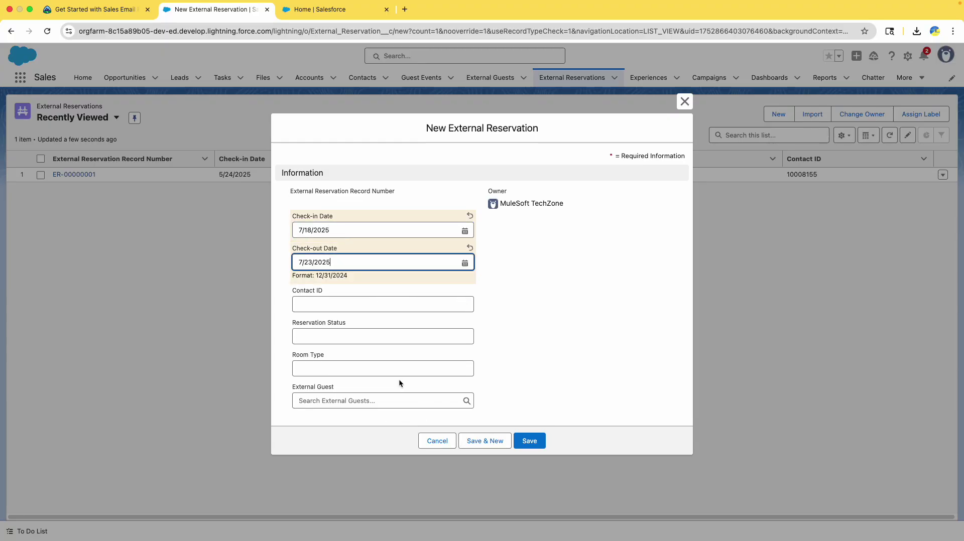
Step: Set the room type to Suite and save the reservation
left_click(91, 17)
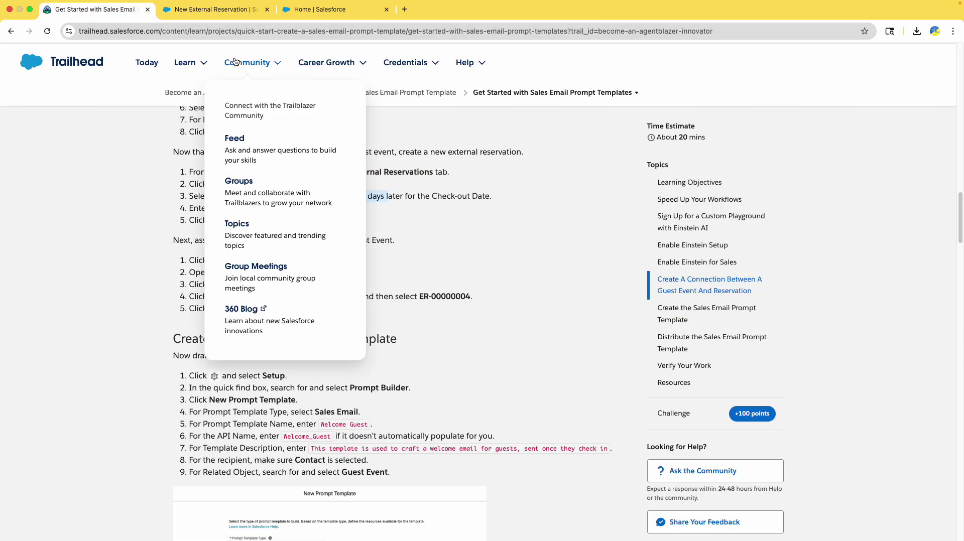
left_click(215, 9)
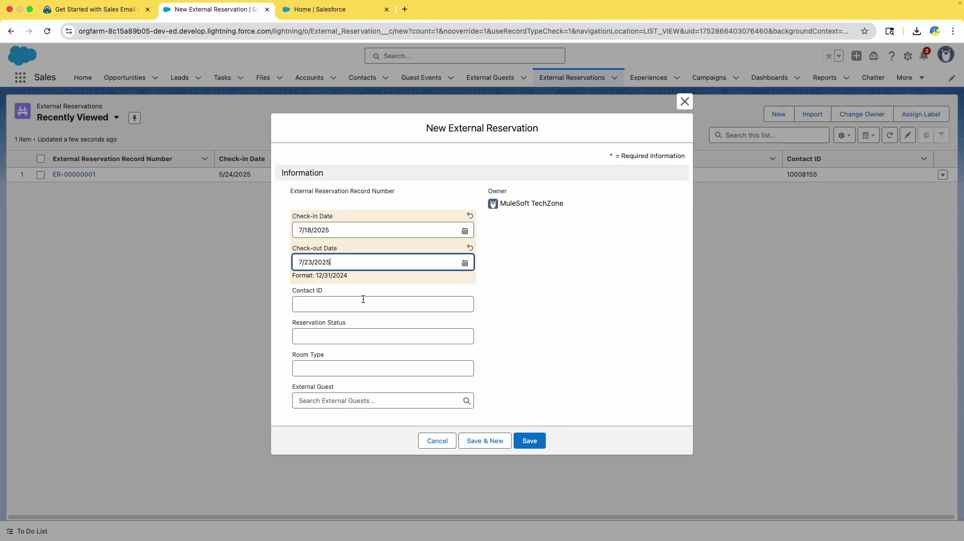
left_click(354, 367)
type("Suite")
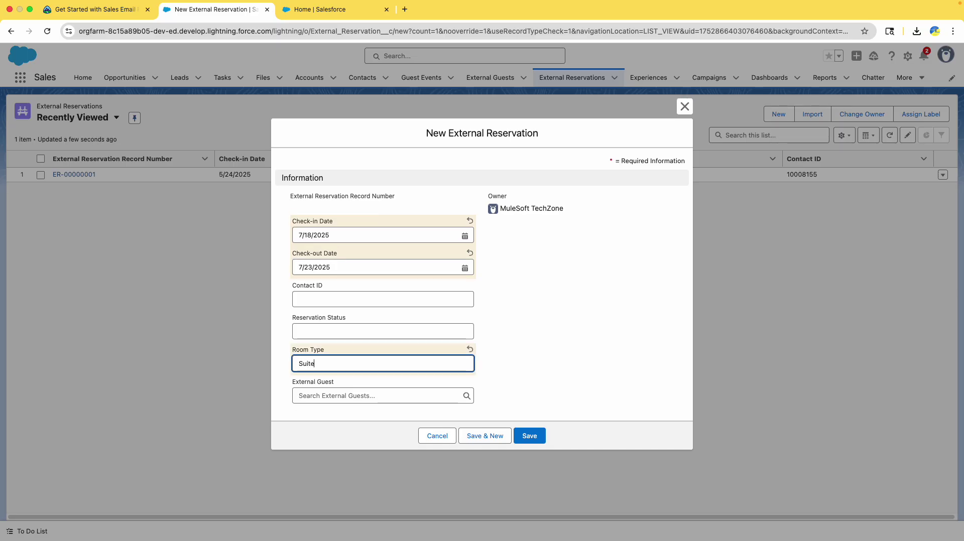
left_click(107, 11)
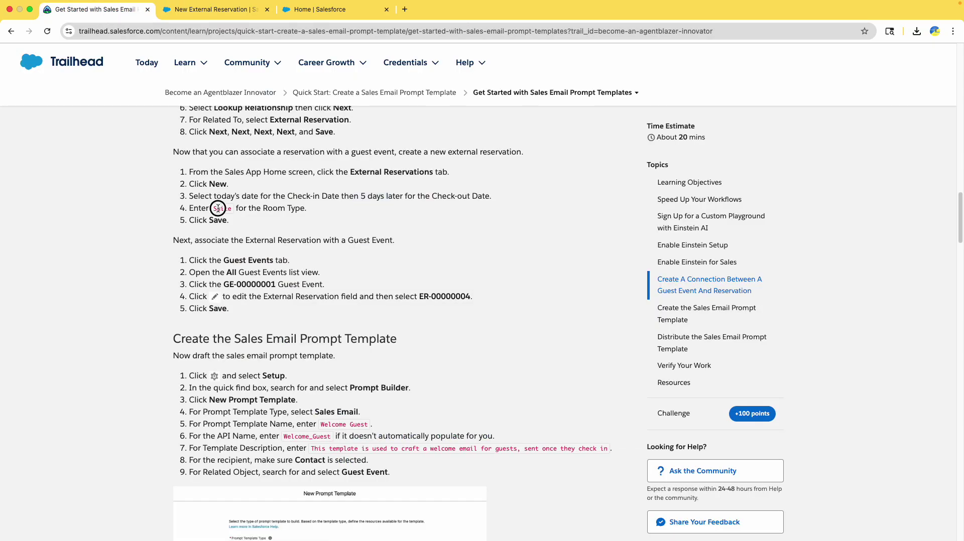
key("ctrl+Tab")
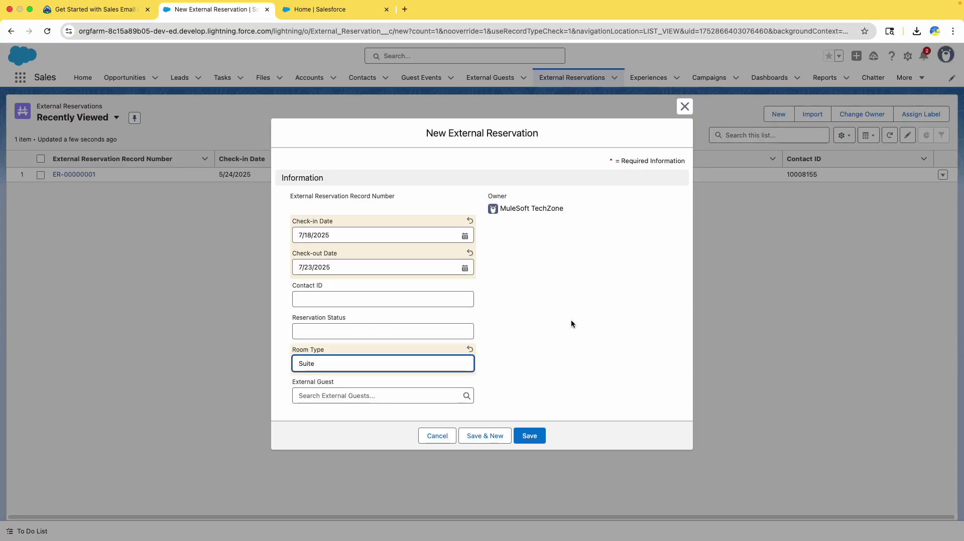
left_click(529, 436)
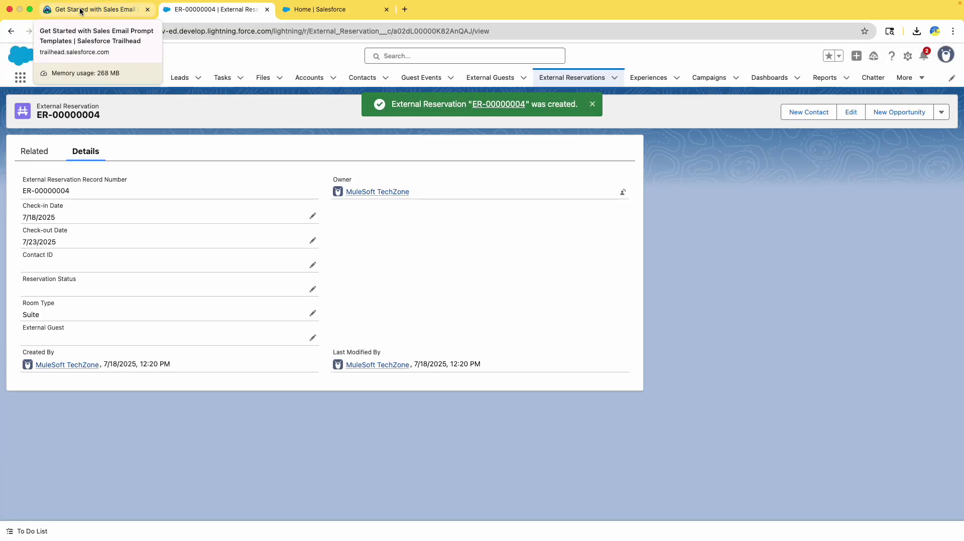
Step: Read Trailhead's note on associating the reservation with a guest event
left_click(80, 11)
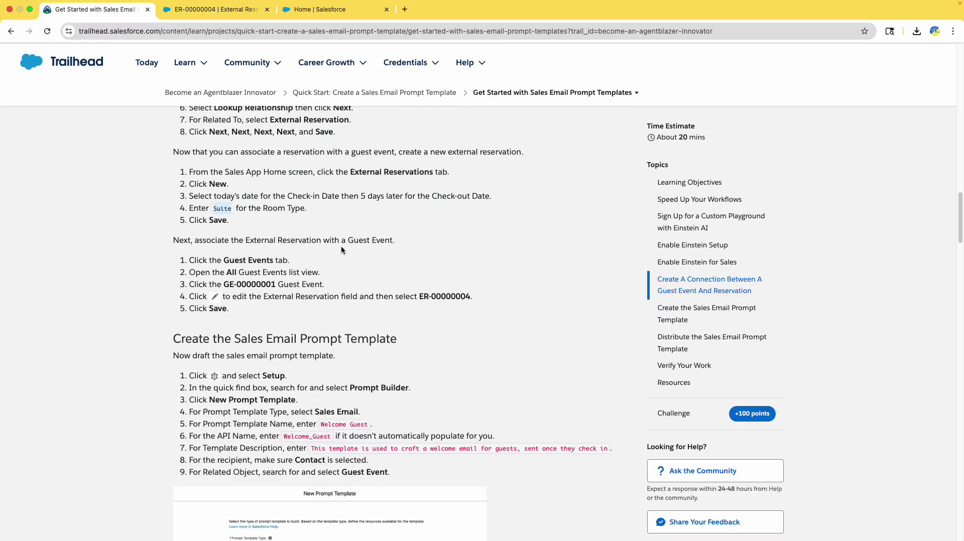
left_click_drag(206, 240, 258, 242)
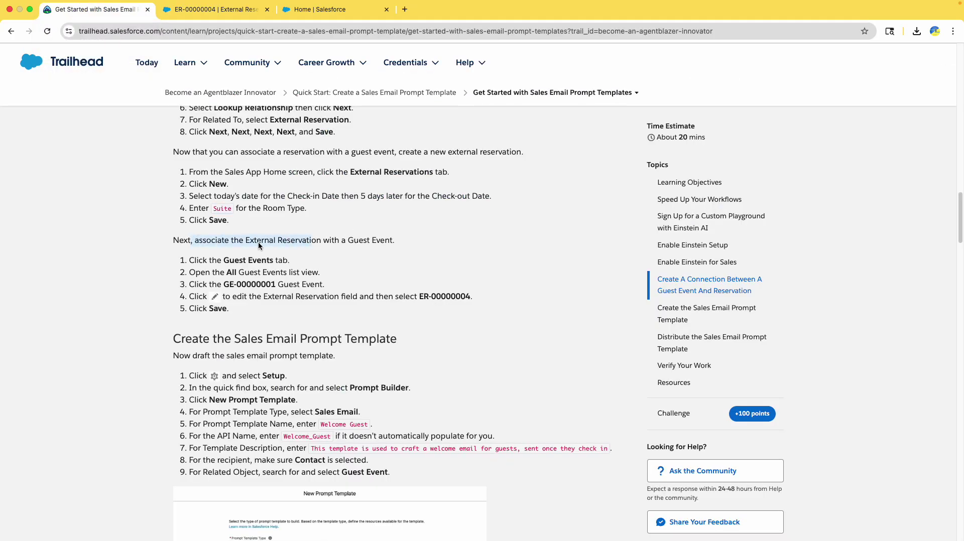
triple_click(261, 241)
scroll(345, 246, "up", 3)
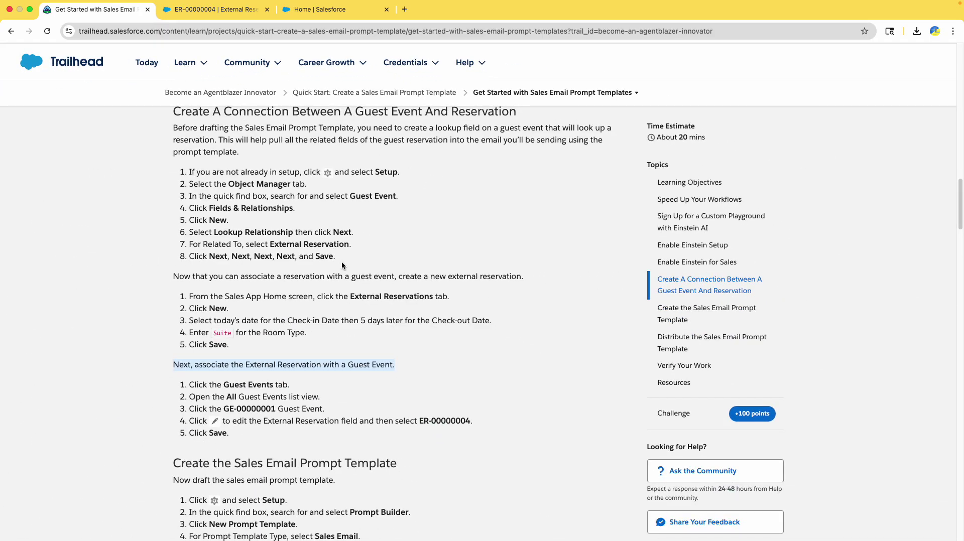
scroll(336, 271, "down", 2)
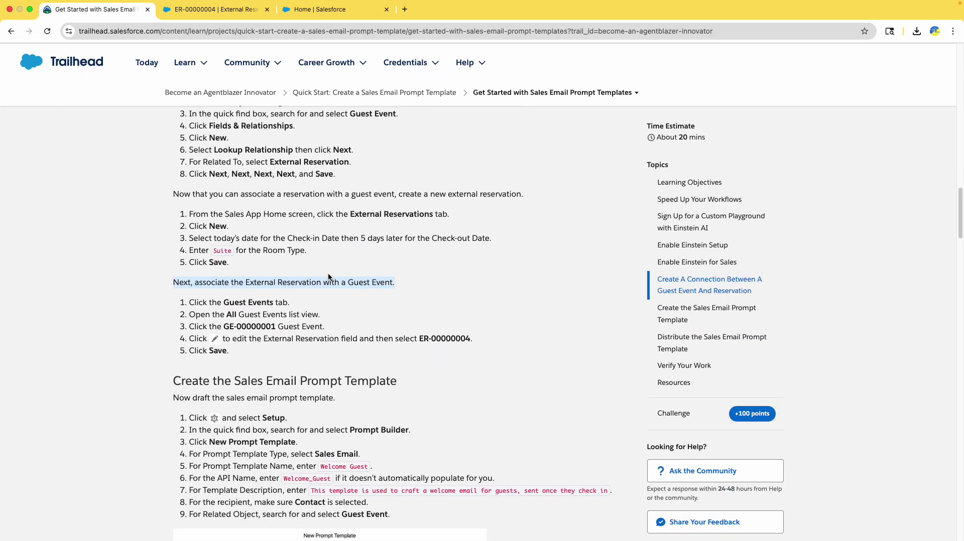
left_click(223, 301)
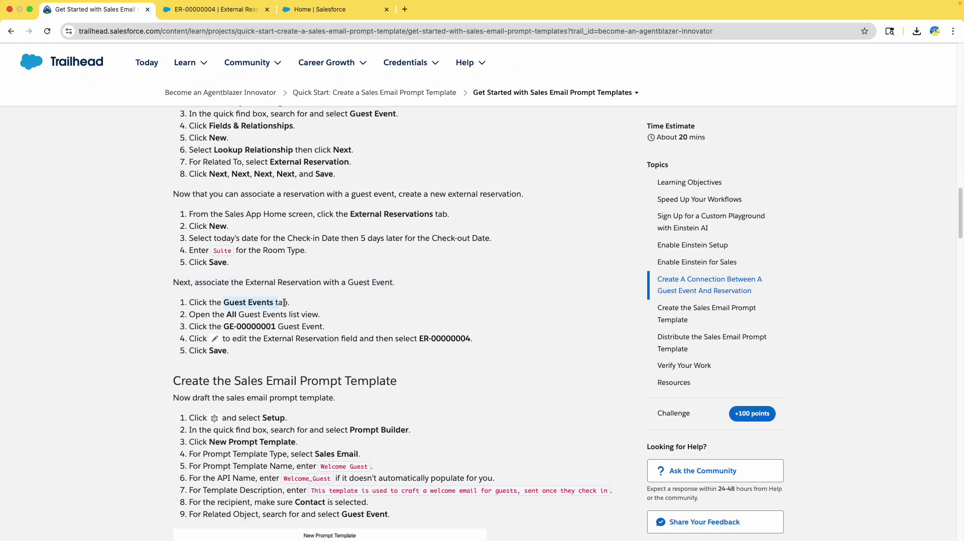
left_click(248, 9)
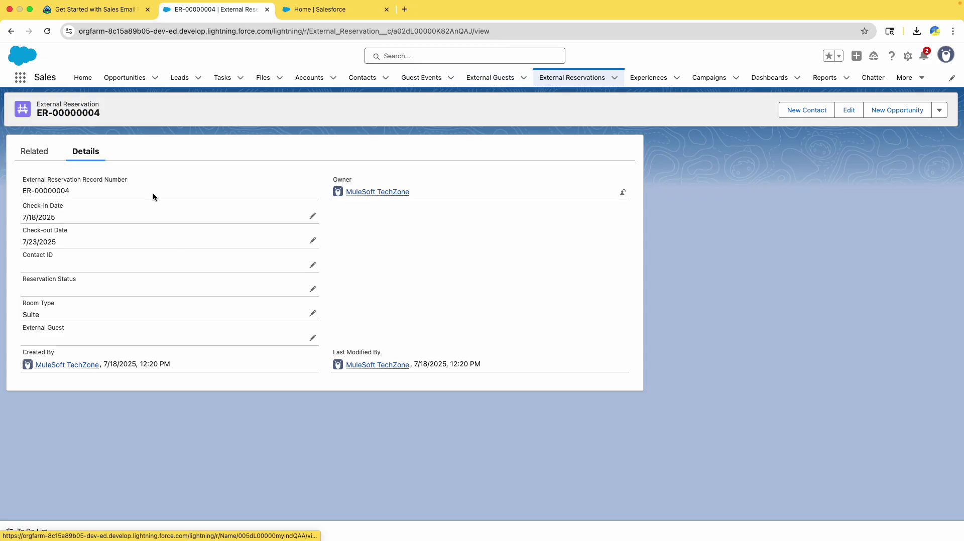
Step: Switch the Guest Events list view to All
left_click(417, 80)
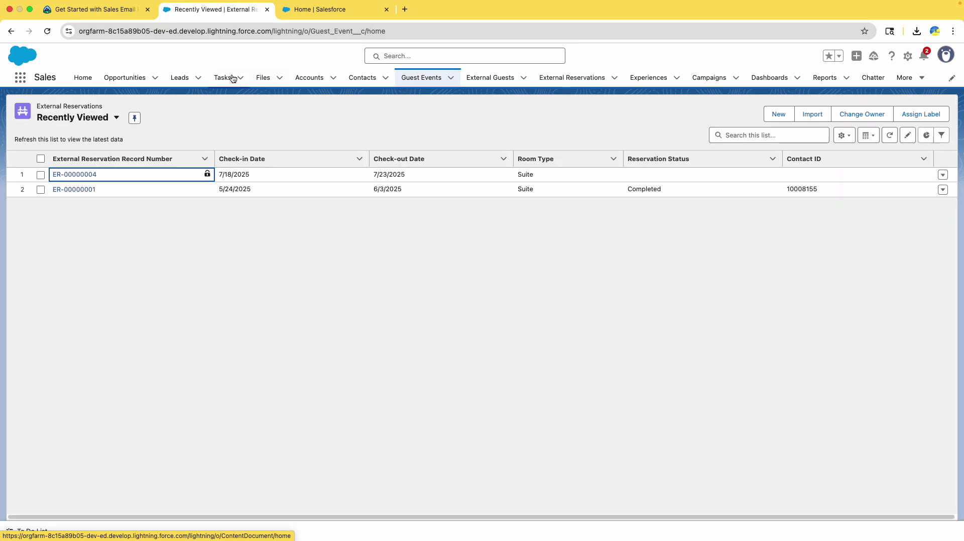
left_click(131, 12)
scroll(247, 344, "down", 4)
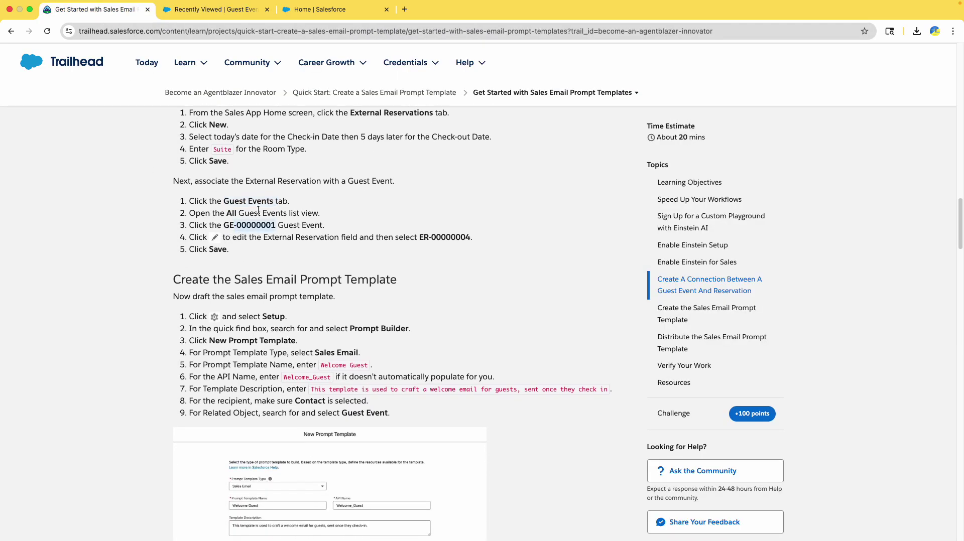
left_click(216, 10)
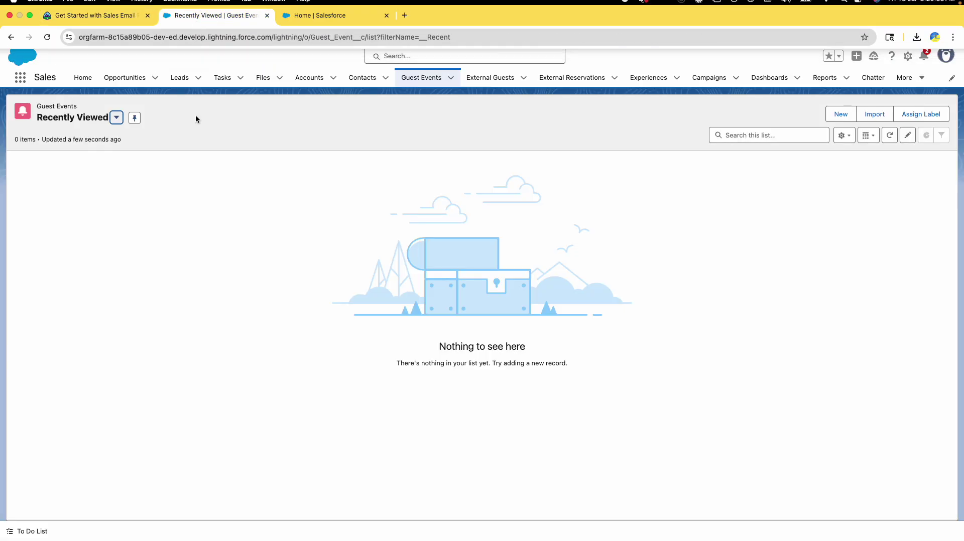
left_click(91, 121)
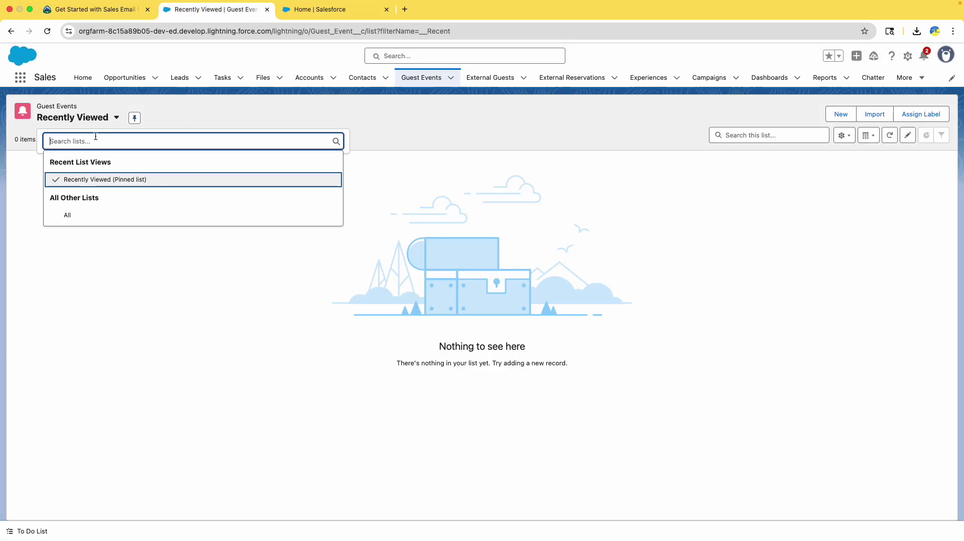
left_click(103, 217)
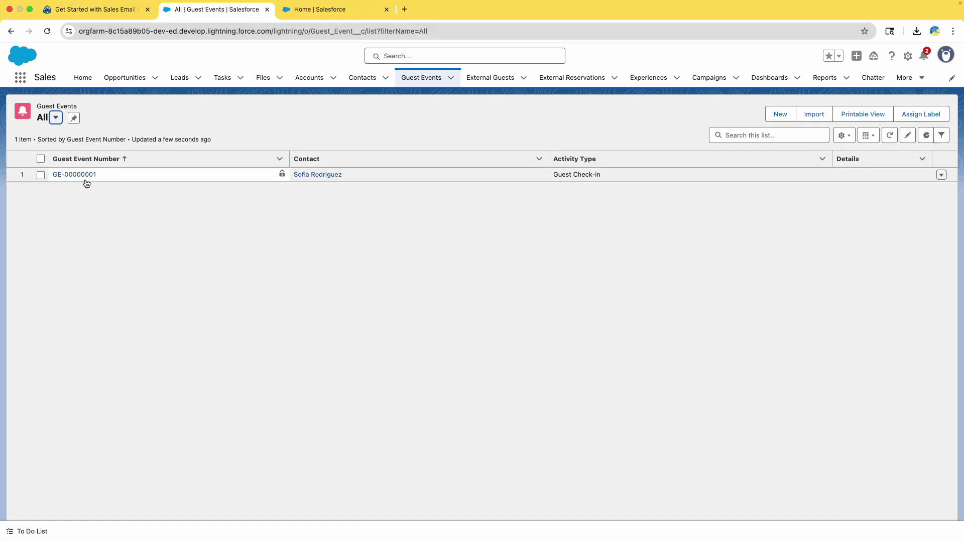
Step: Open guest event GE-00000001 and start editing it
left_click(87, 178)
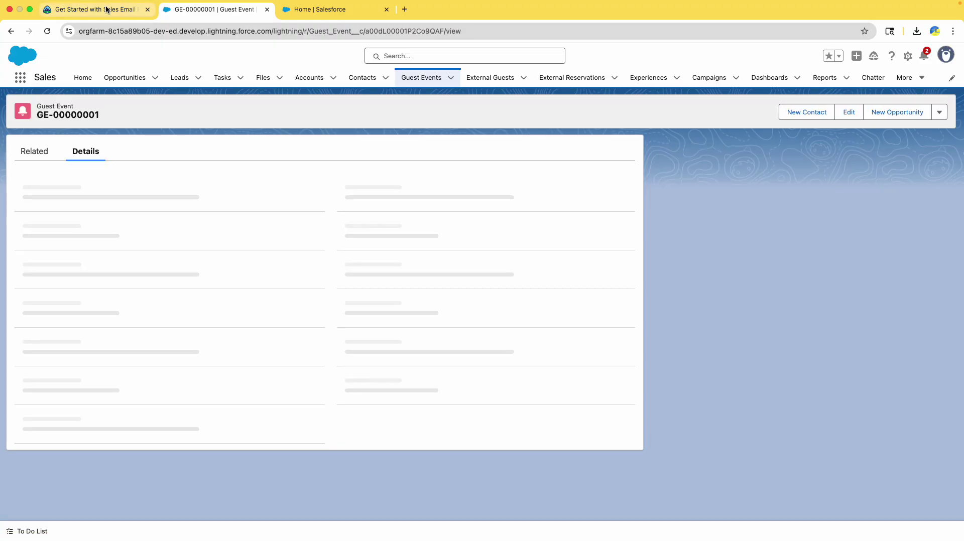
left_click(106, 9)
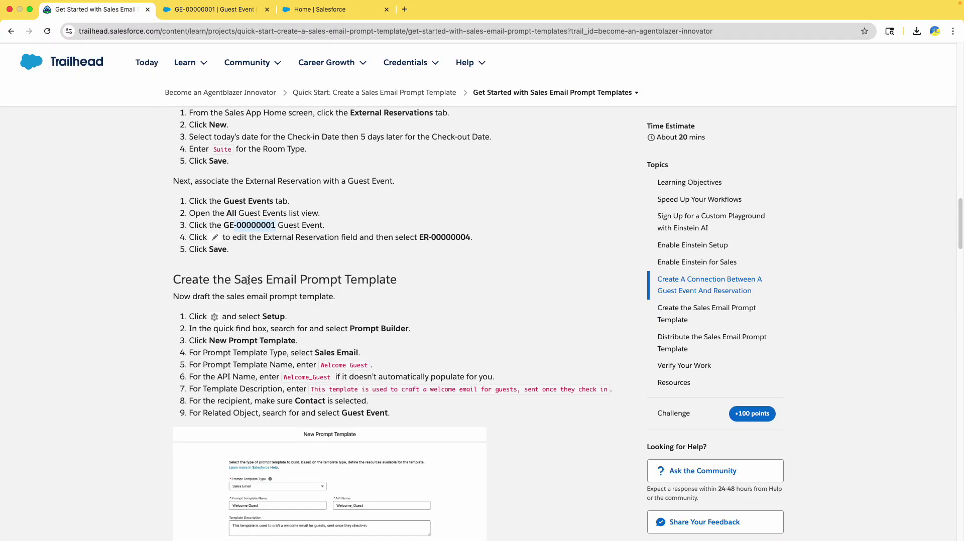
left_click(183, 10)
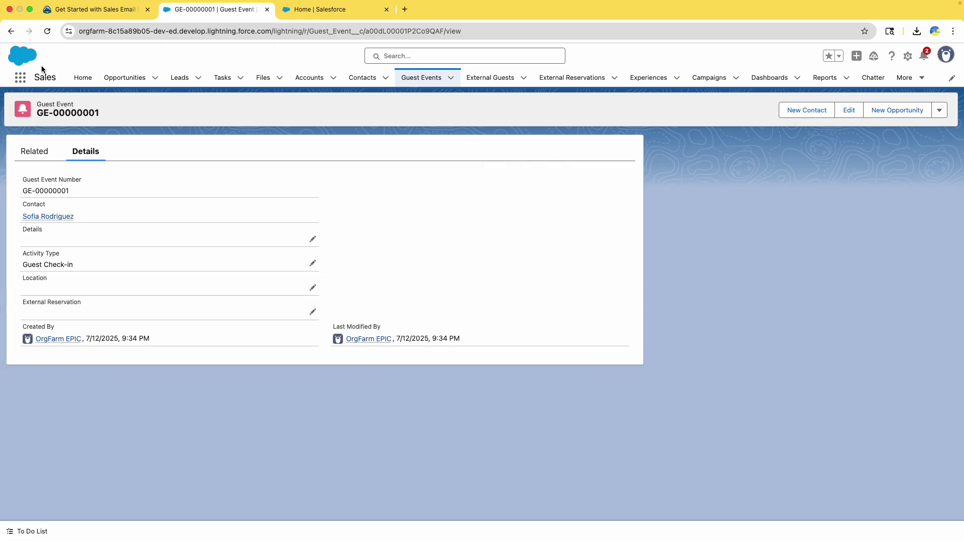
left_click(10, 31)
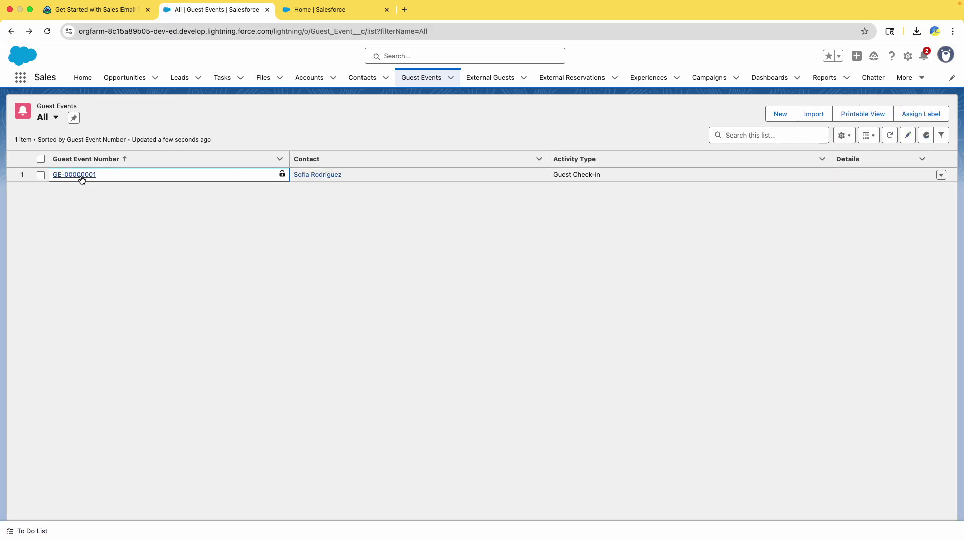
left_click(82, 178)
left_click(848, 110)
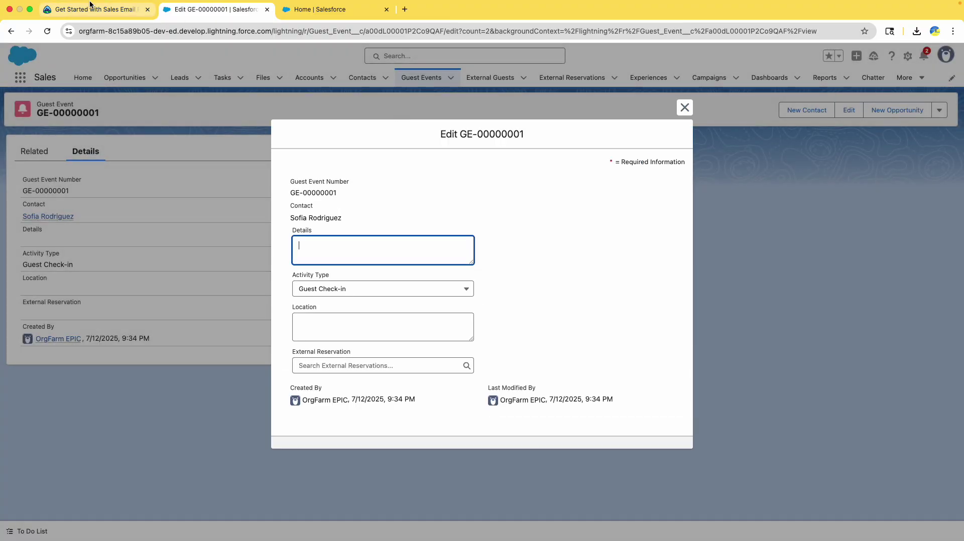
Step: Copy reservation number ER-00000004 from the Trailhead linking instructions
left_click(95, 10)
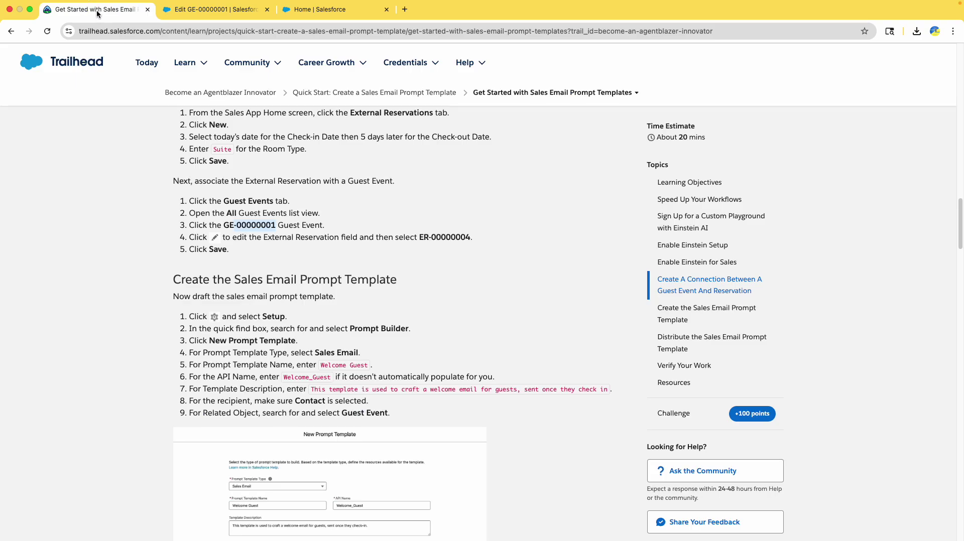
scroll(362, 227, "down", 1)
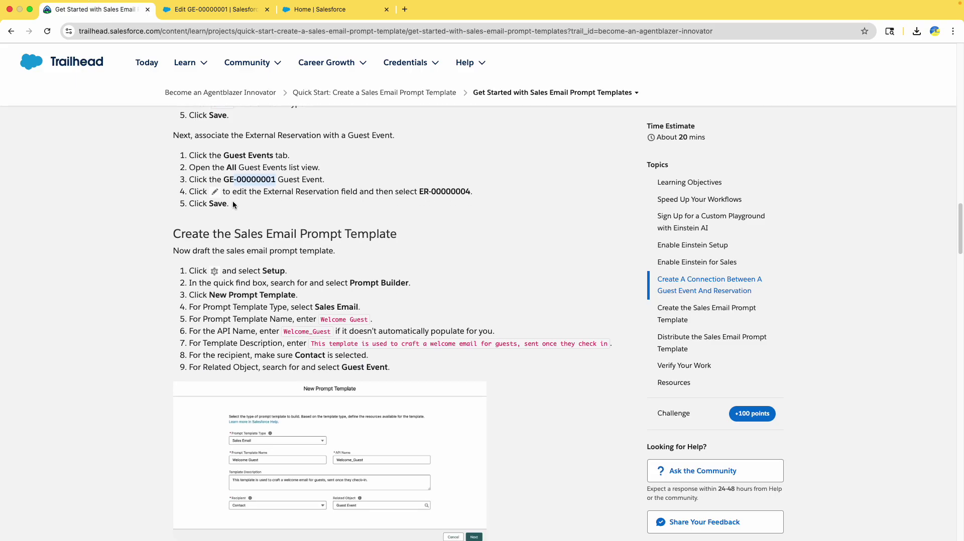
double_click(291, 191)
double_click(316, 191)
left_click_drag(419, 191, 469, 189)
key("super+c")
left_click(214, 13)
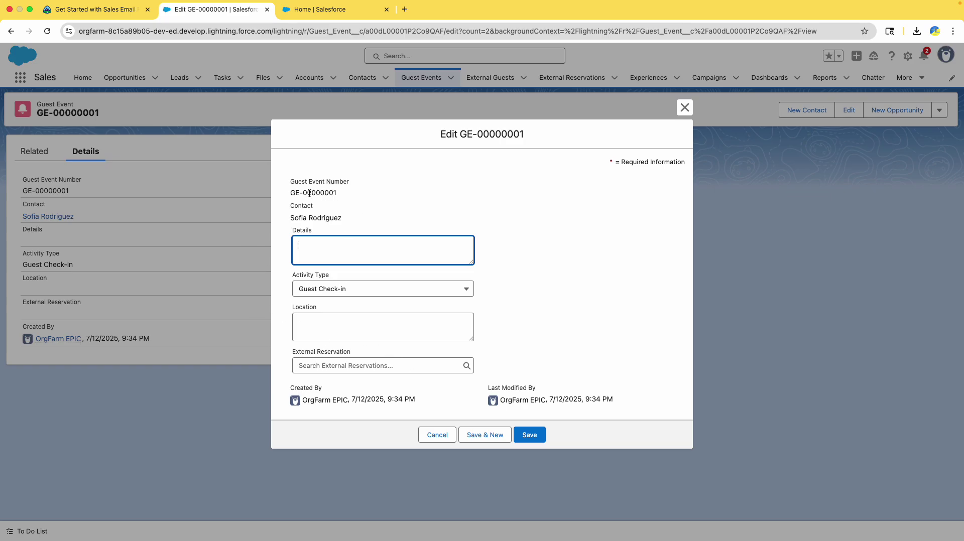
Step: Paste ER-00000004 into the External Reservation lookup and select it
left_click_drag(307, 192, 365, 199)
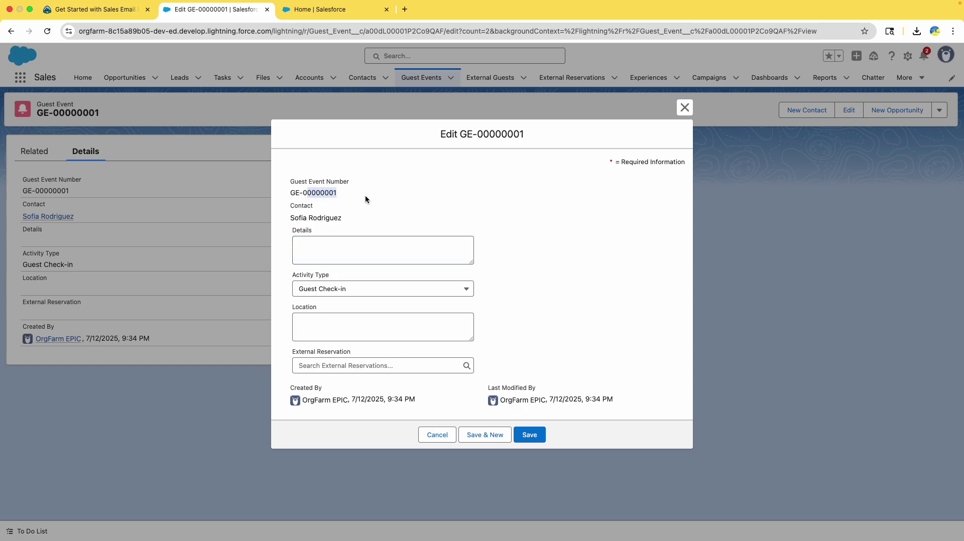
left_click(327, 366)
key("super+v")
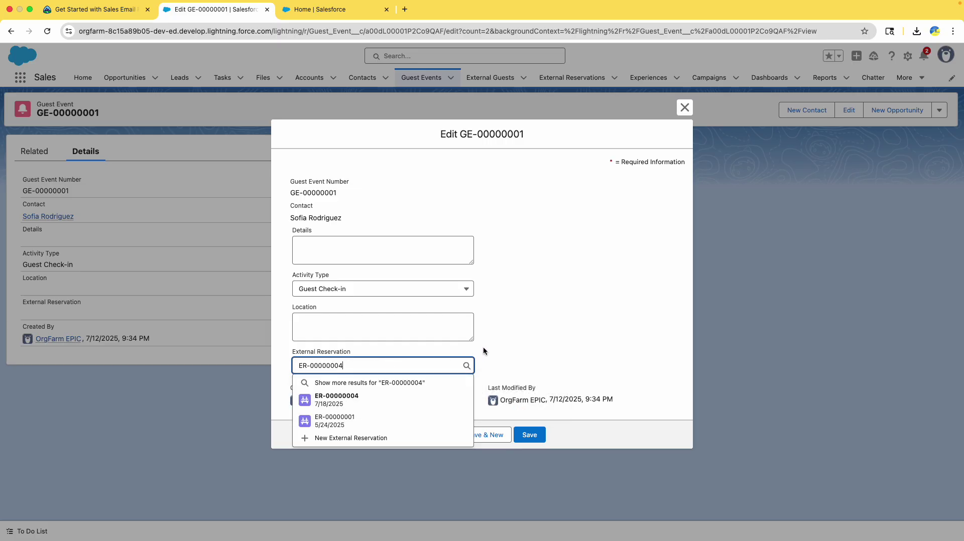
left_click(374, 403)
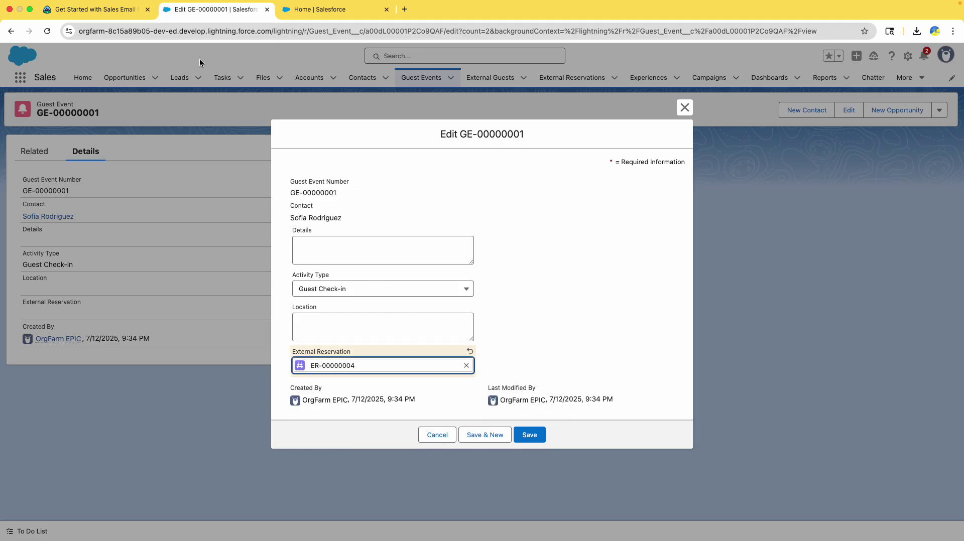
Step: Save GE-00000001 with its linked reservation and return to the record
left_click(107, 12)
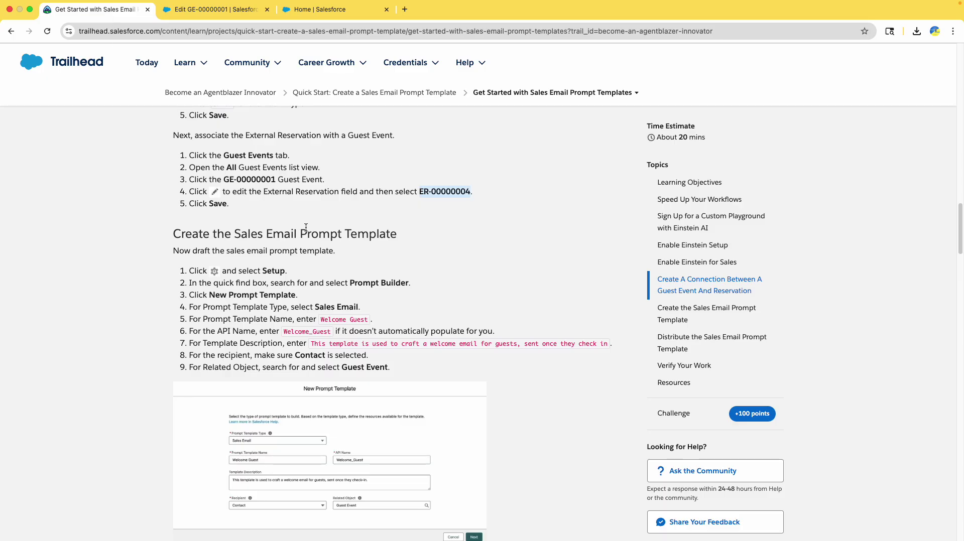
left_click(200, 11)
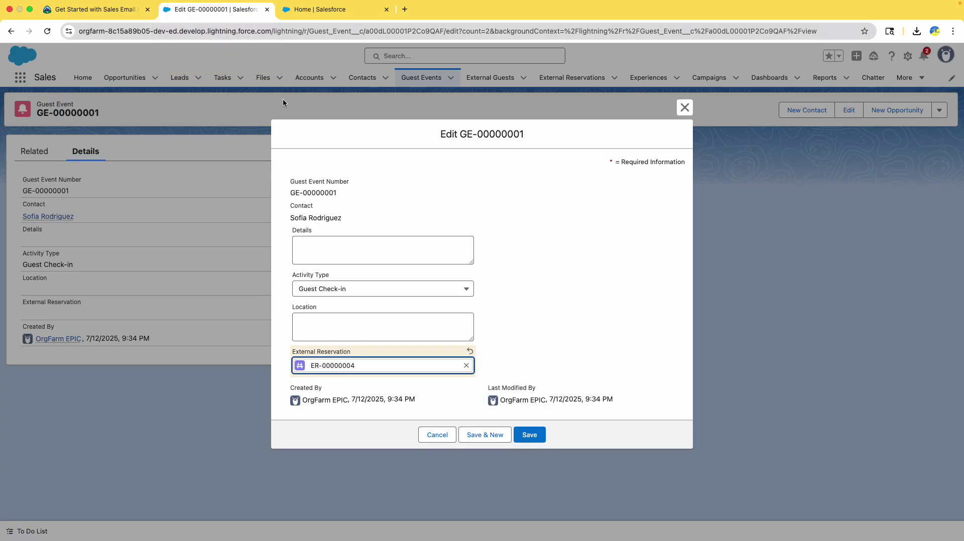
left_click(531, 435)
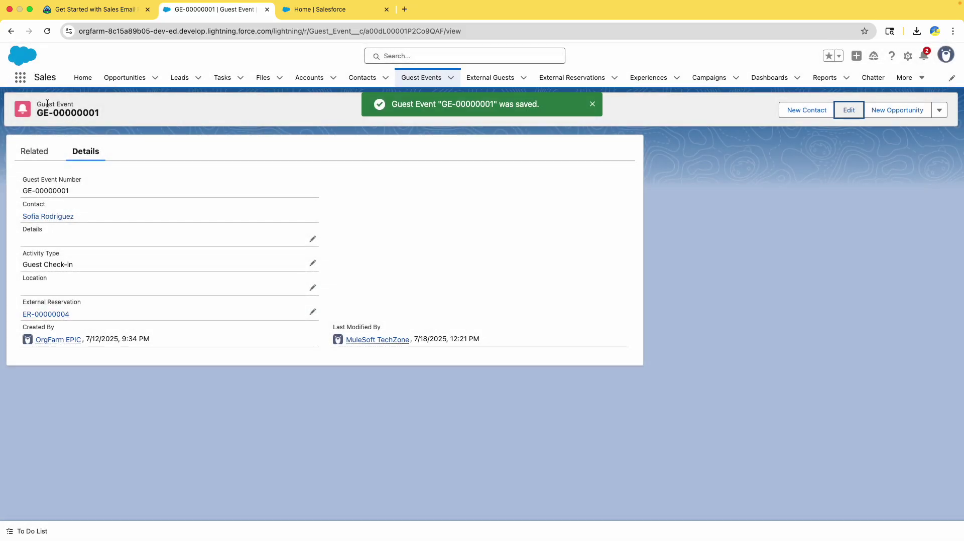
triple_click(50, 302)
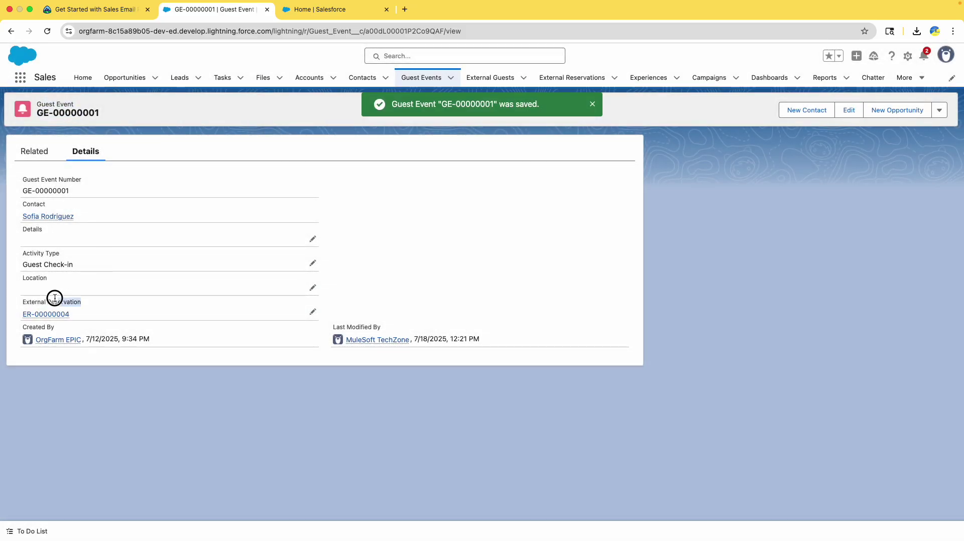
left_click(94, 9)
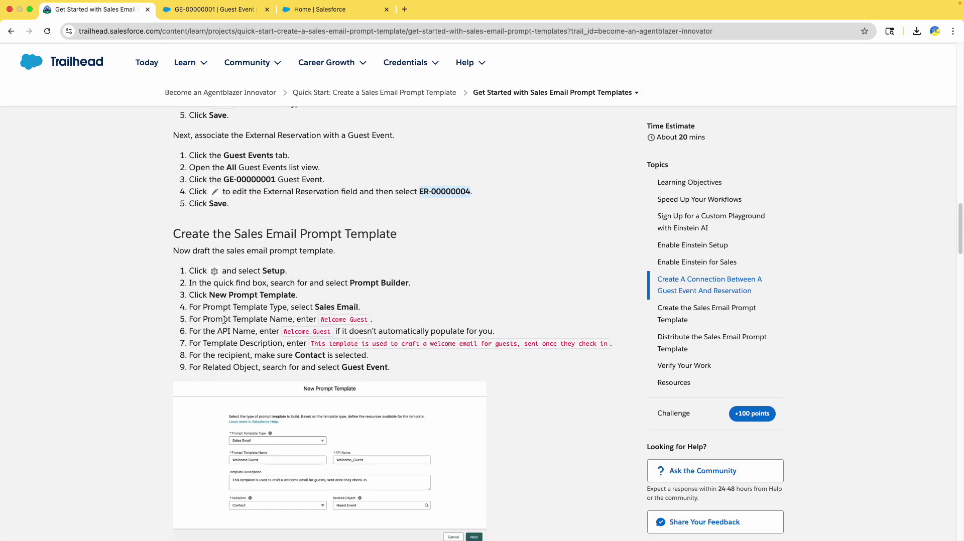
scroll(224, 320, "down", 4)
scroll(225, 319, "up", 1)
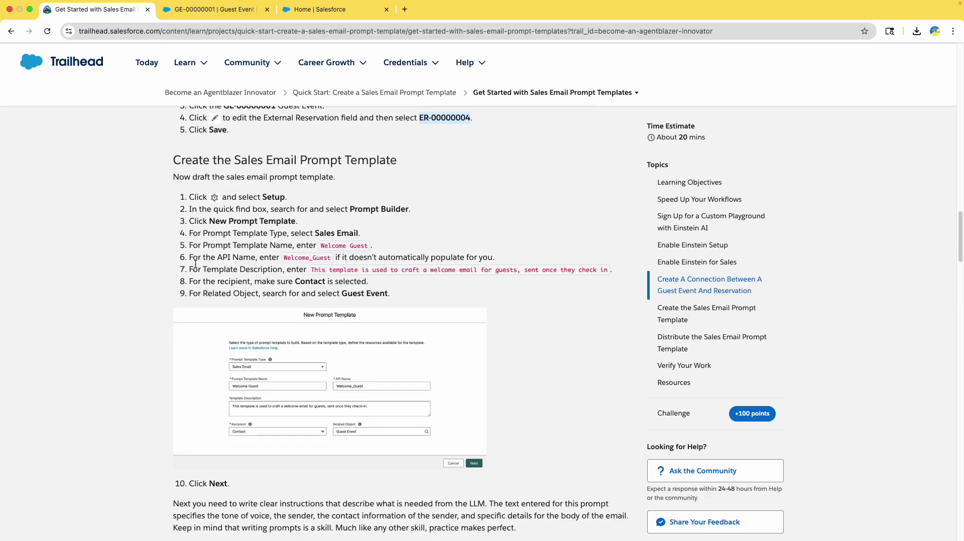
left_click(225, 14)
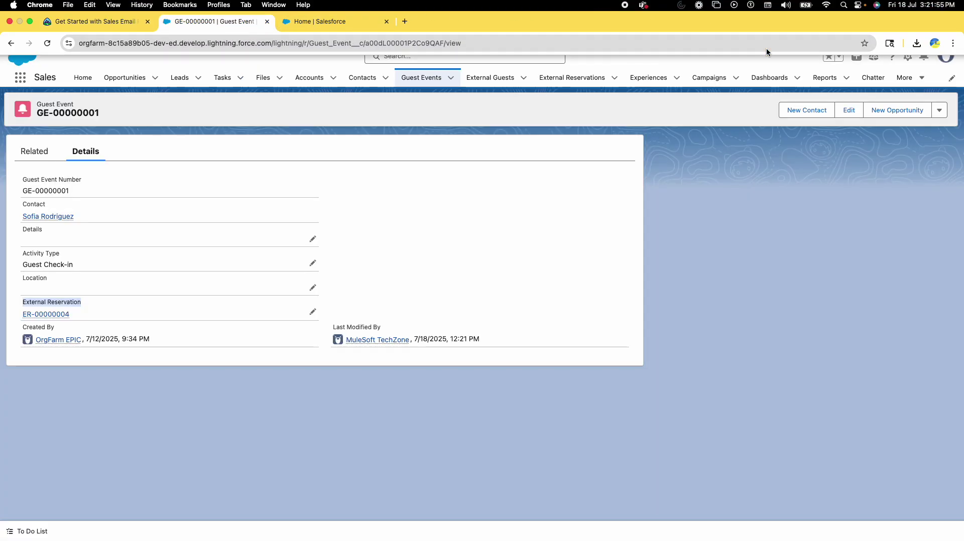
Step: Open Setup in a new tab and reach Prompt Builder via a Quick Find search for 'prompt'
left_click(907, 45)
left_click(851, 95)
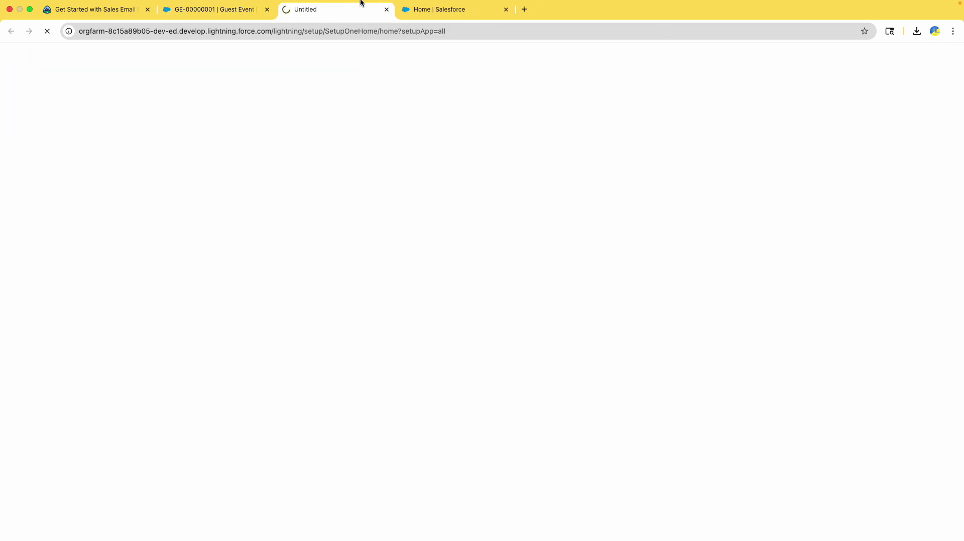
left_click_drag(333, 14, 219, 9)
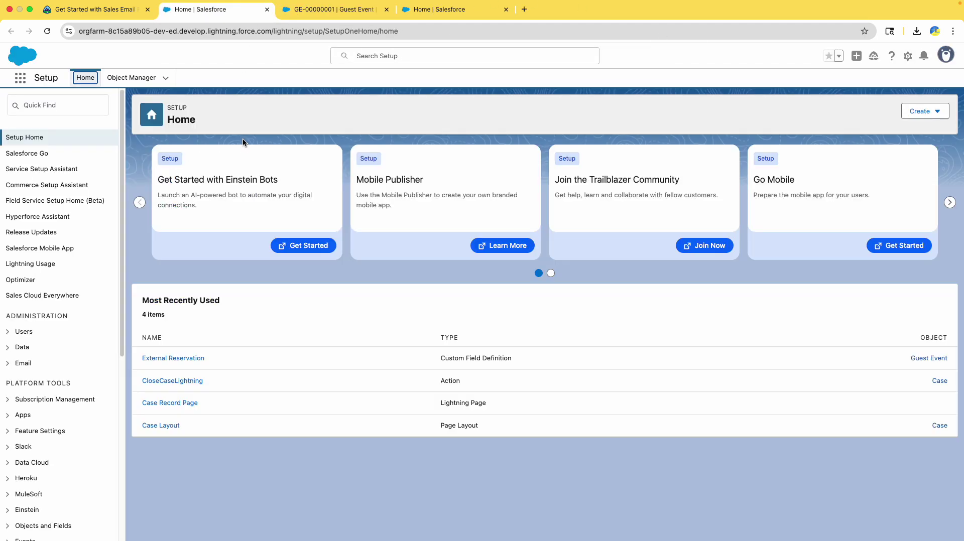
left_click(47, 105)
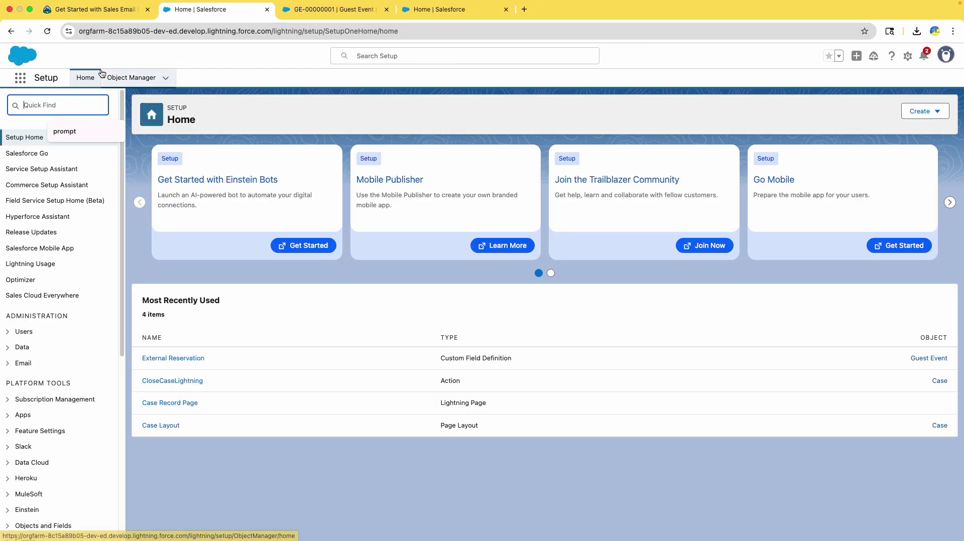
left_click(64, 131)
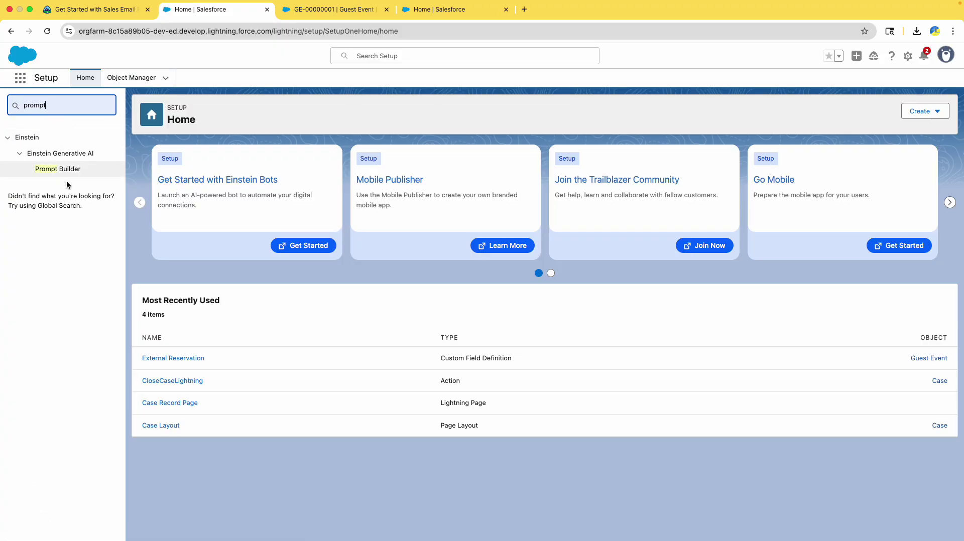
left_click(62, 171)
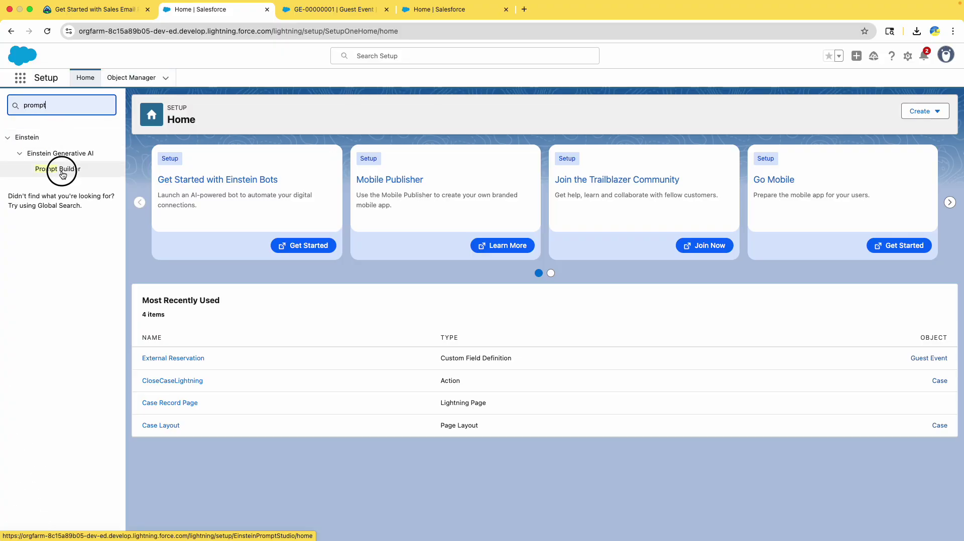
Step: Note the Sales Email type in the instructions and start a New Prompt Template
left_click(129, 14)
scroll(292, 241, "down", 1)
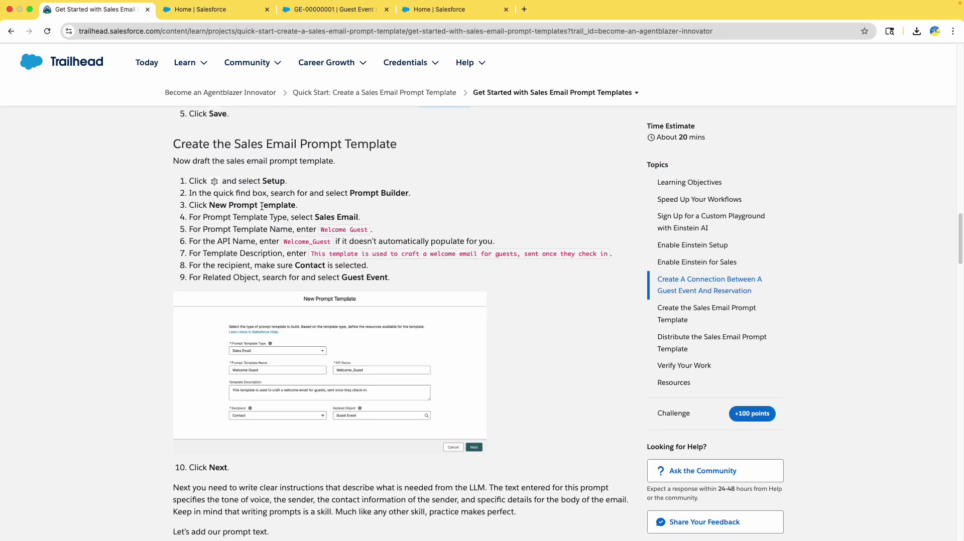
left_click_drag(227, 204, 360, 217)
left_click(206, 10)
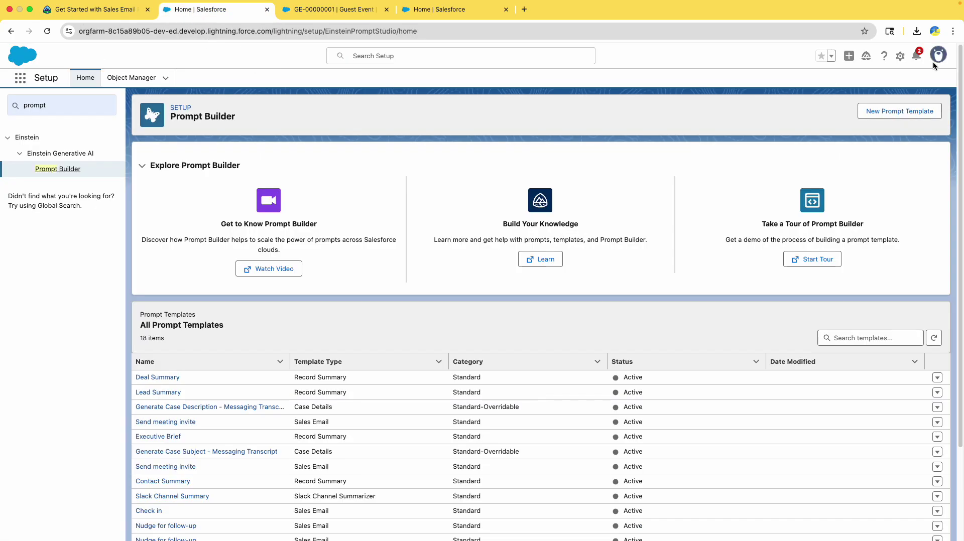
left_click(894, 116)
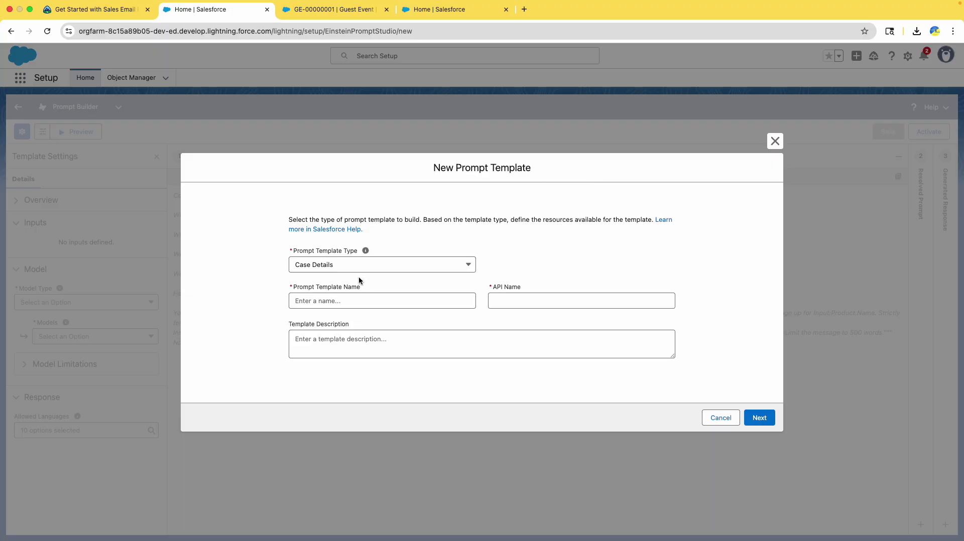
Step: Set the template type to Sales Email and name it 'Welcome Guest'
left_click(364, 266)
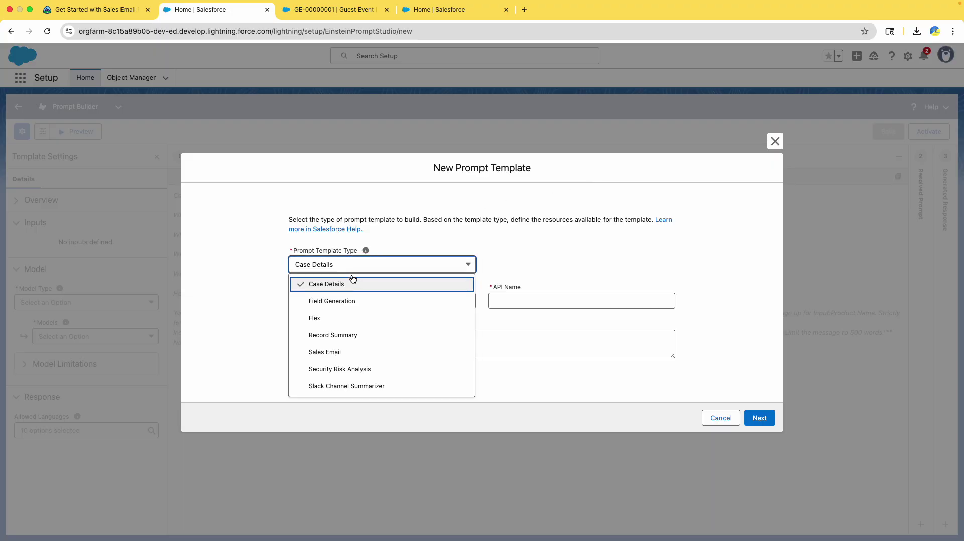
left_click(339, 354)
left_click(100, 10)
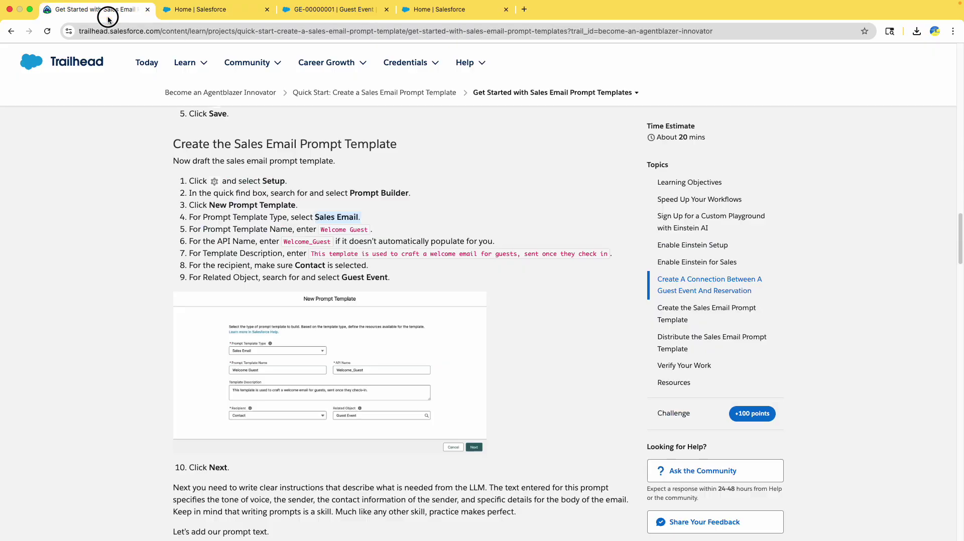
left_click_drag(321, 229, 365, 229)
key("super+c")
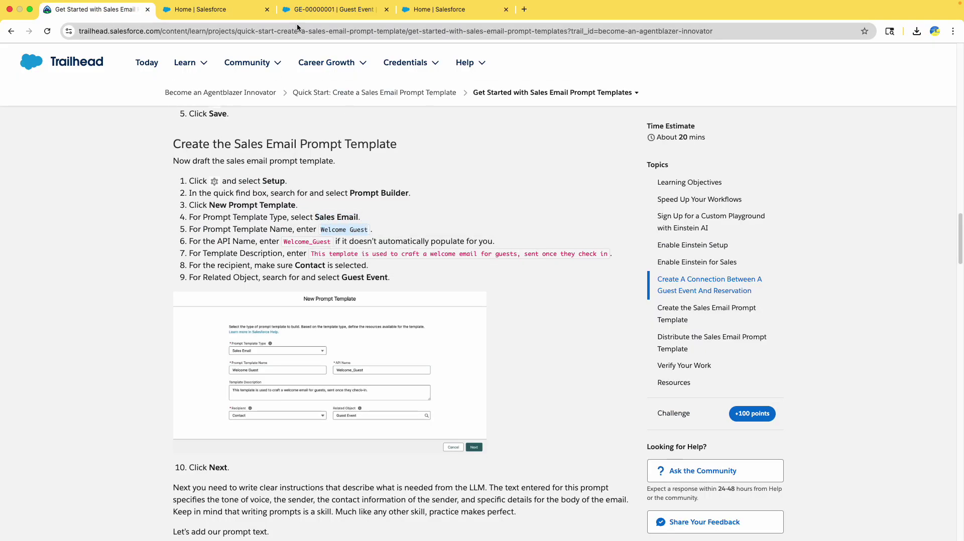
left_click(190, 10)
left_click(305, 284)
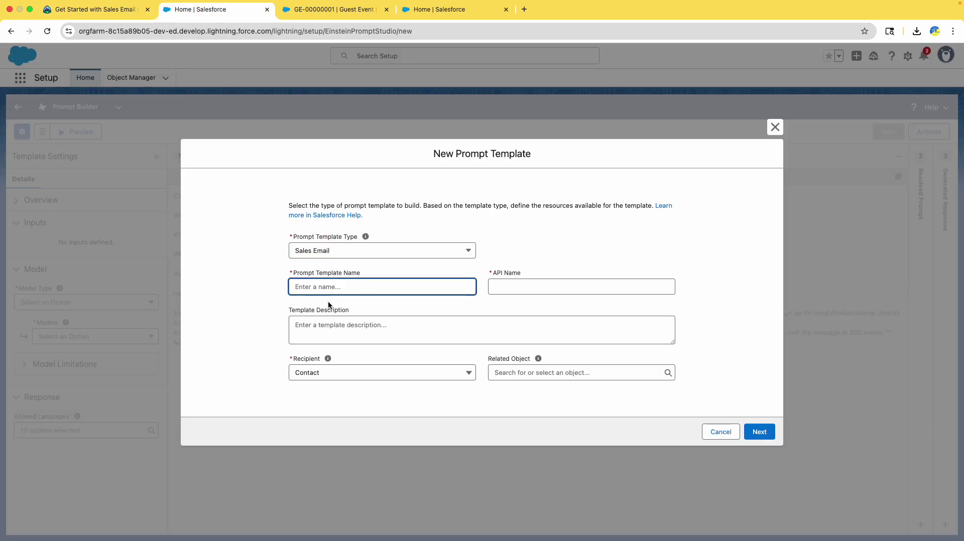
key("super+v")
Step: Paste the tutorial's description sentence into Template Description
left_click(90, 6)
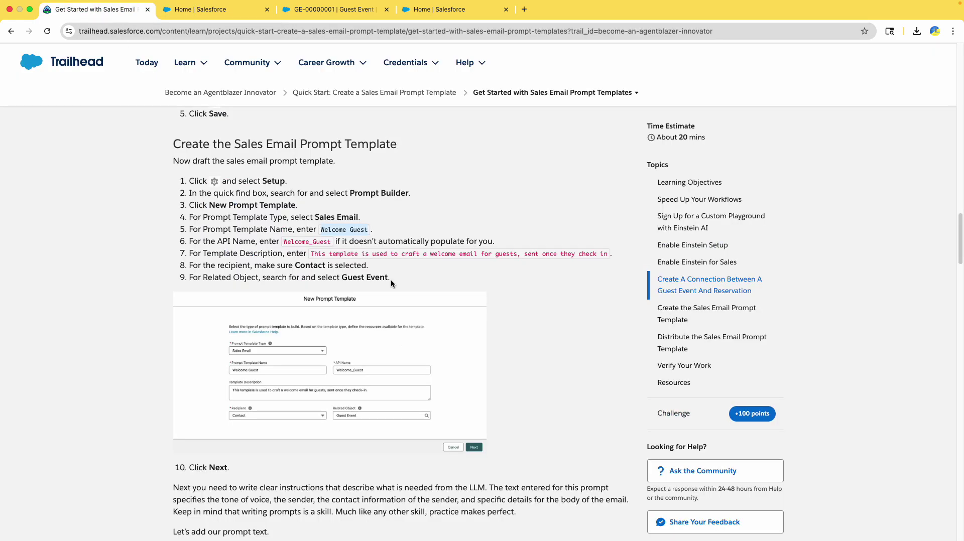
left_click(216, 10)
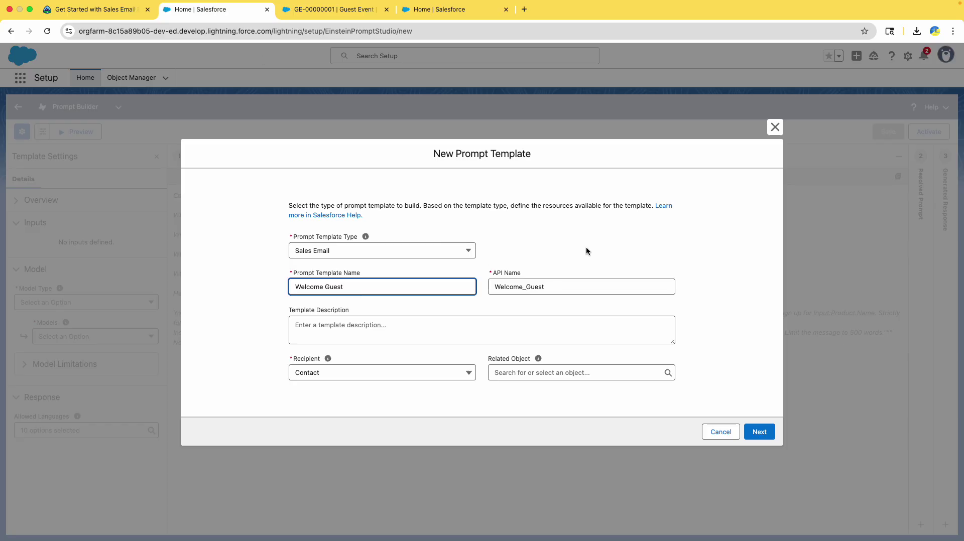
left_click(121, 10)
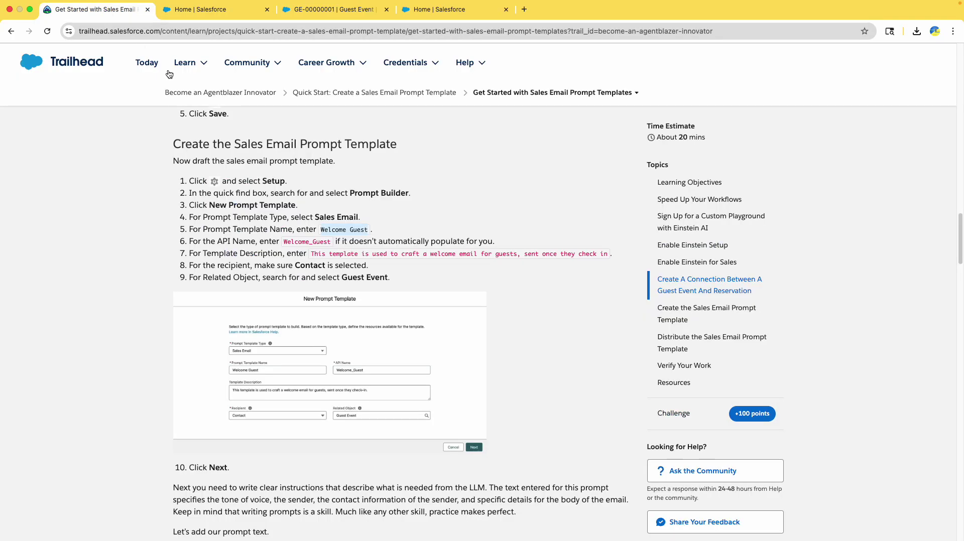
left_click_drag(312, 252, 605, 263)
key("super+c")
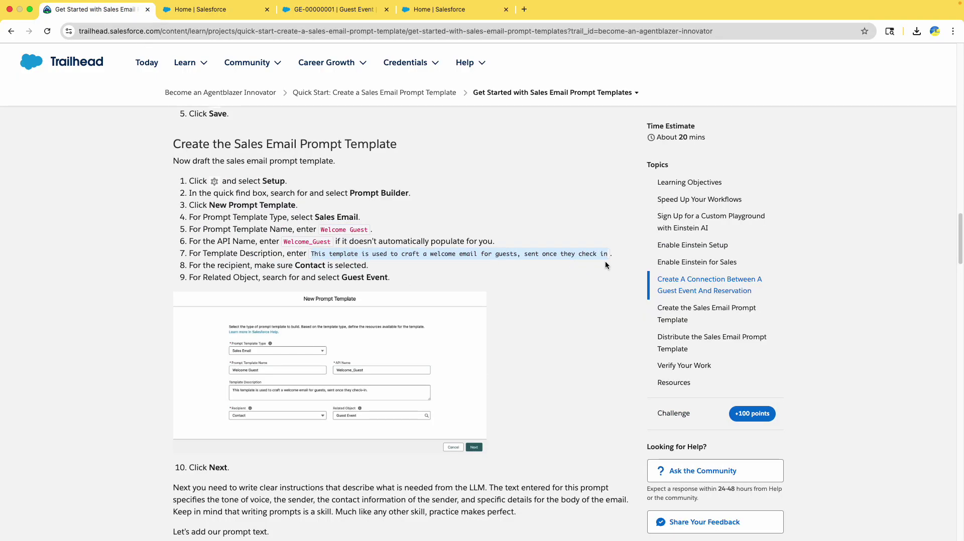
left_click(216, 9)
left_click(331, 325)
key("super+v")
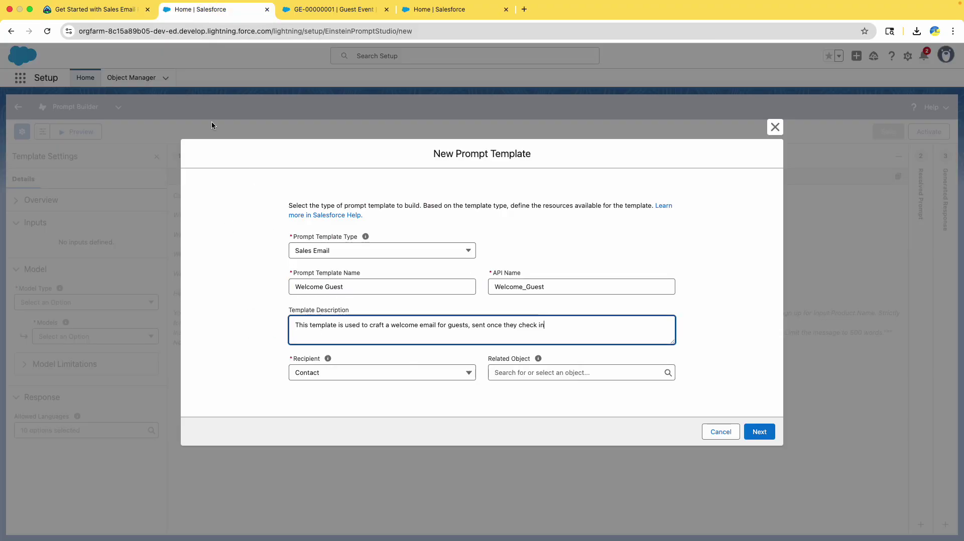
Step: Keep Contact as the template's recipient
left_click(104, 11)
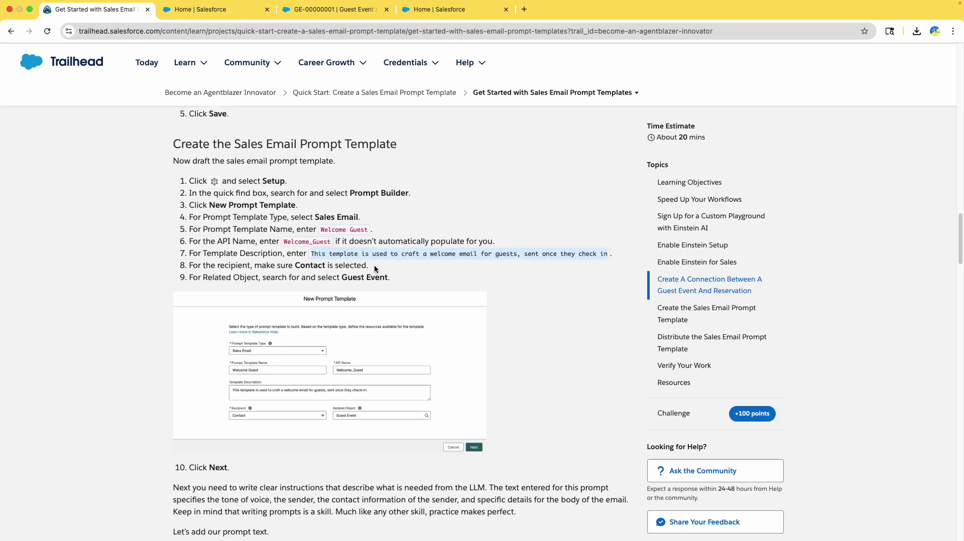
left_click(226, 267)
left_click_drag(276, 269, 307, 269)
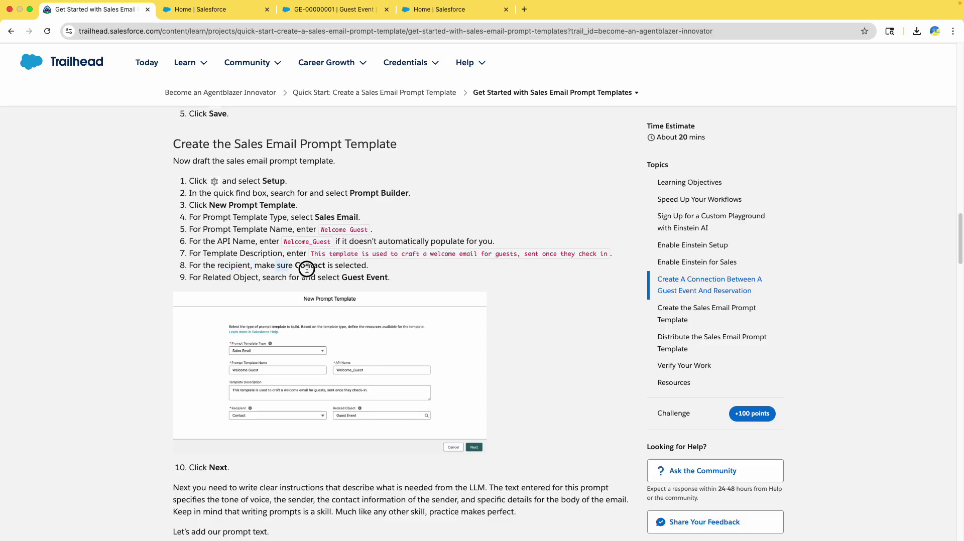
left_click(216, 9)
left_click(384, 377)
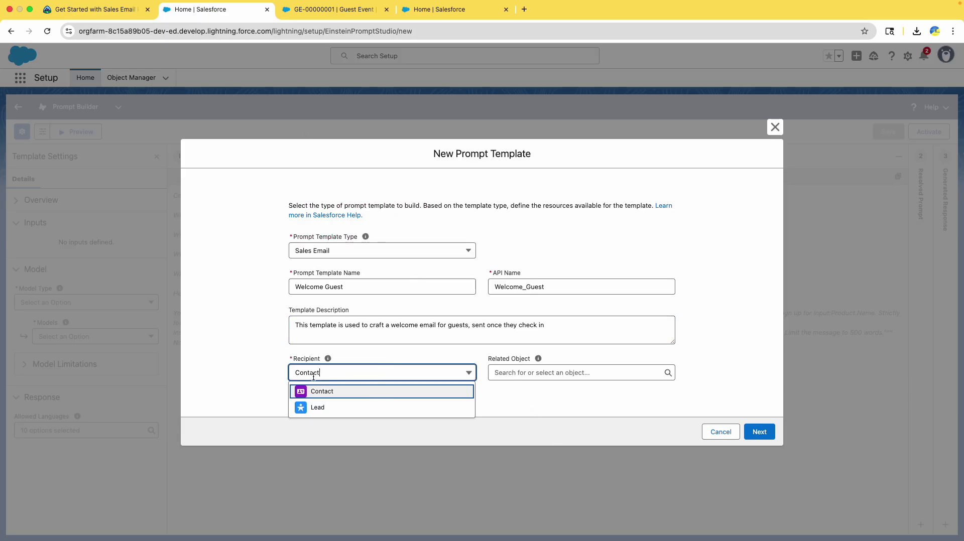
left_click(322, 387)
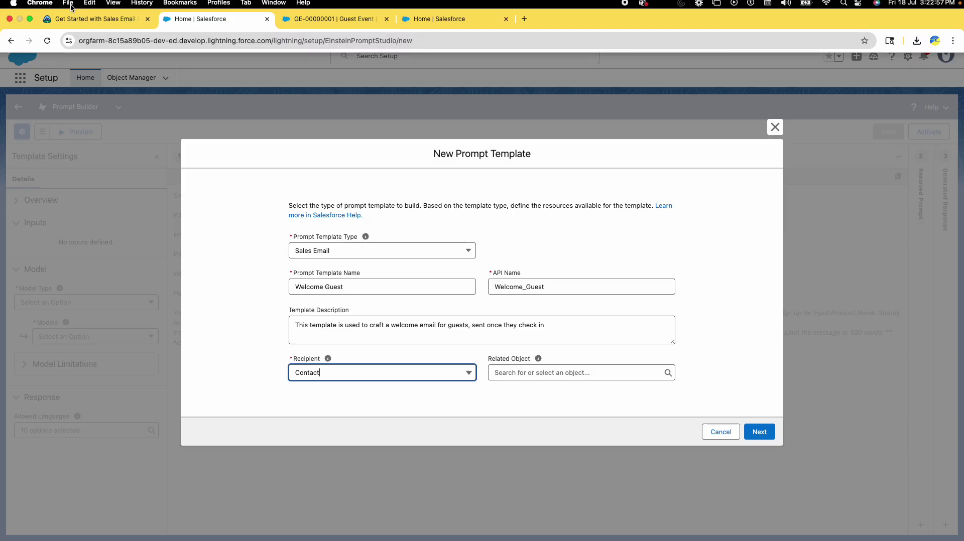
Step: Search 'gue' in Related Object and choose Guest Event
left_click(93, 9)
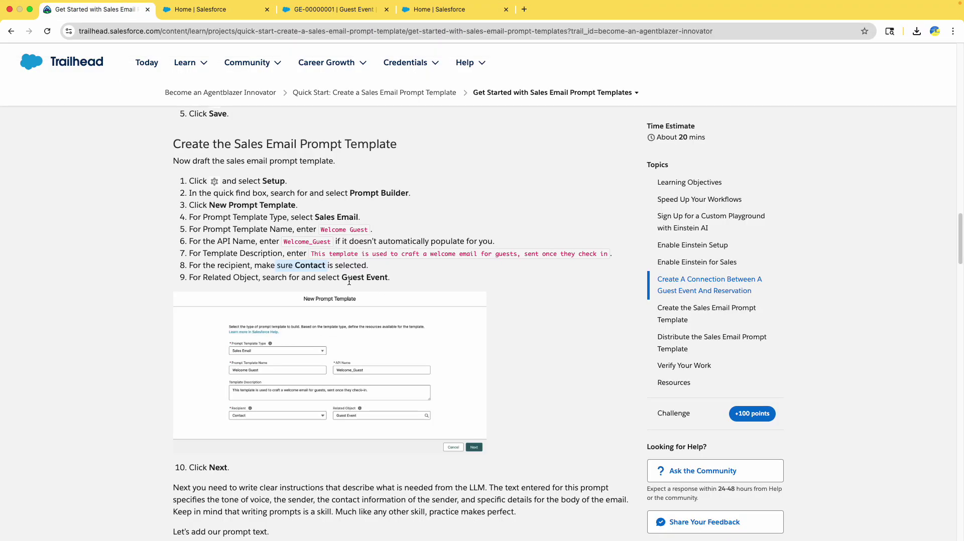
left_click_drag(342, 278, 388, 278)
left_click(201, 9)
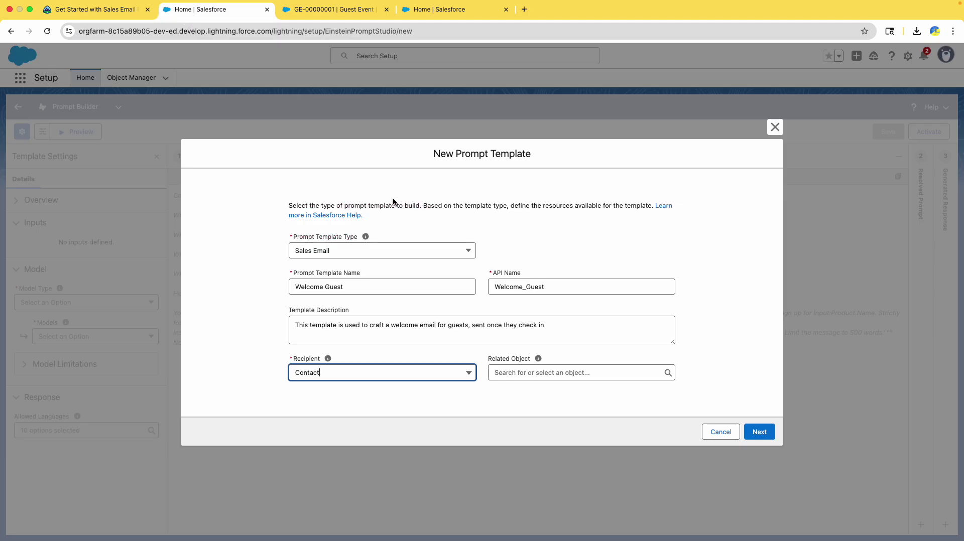
left_click(565, 372)
type("guest")
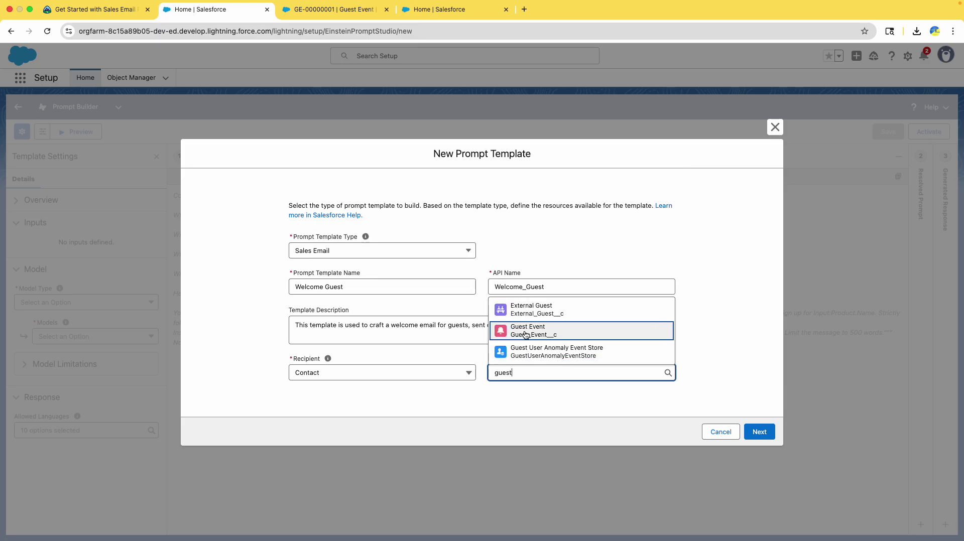
left_click(533, 330)
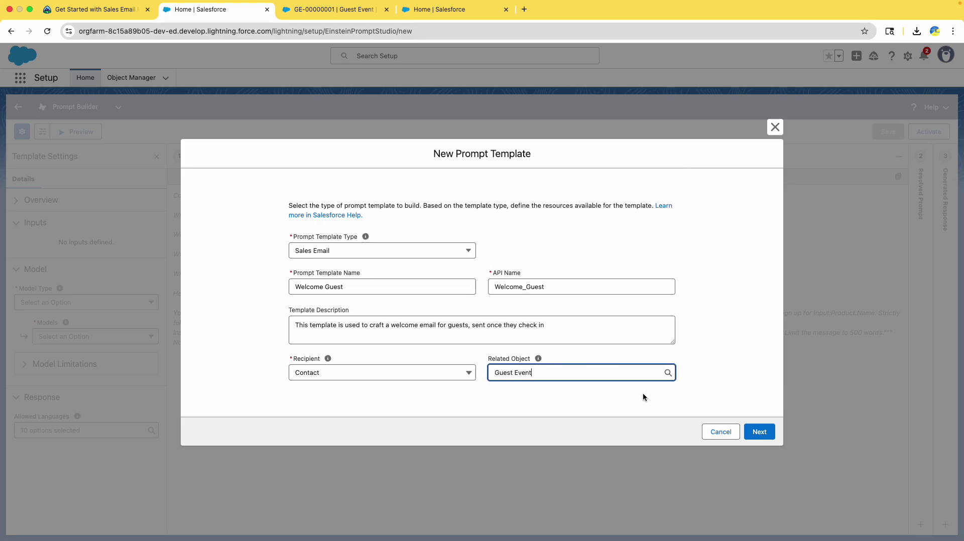
Step: Create the template and copy the sample prompt code block from Trailhead
left_click(759, 431)
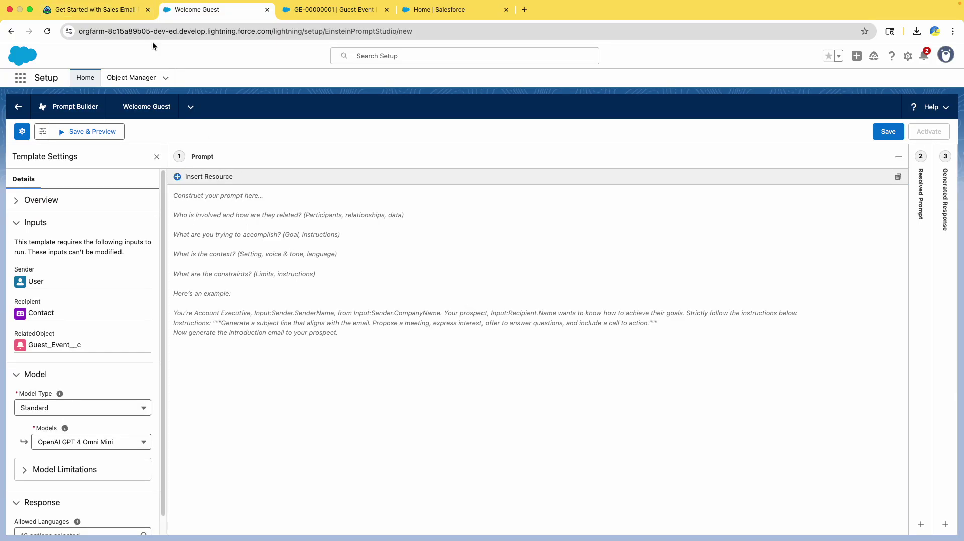
left_click(100, 21)
scroll(179, 294, "down", 5)
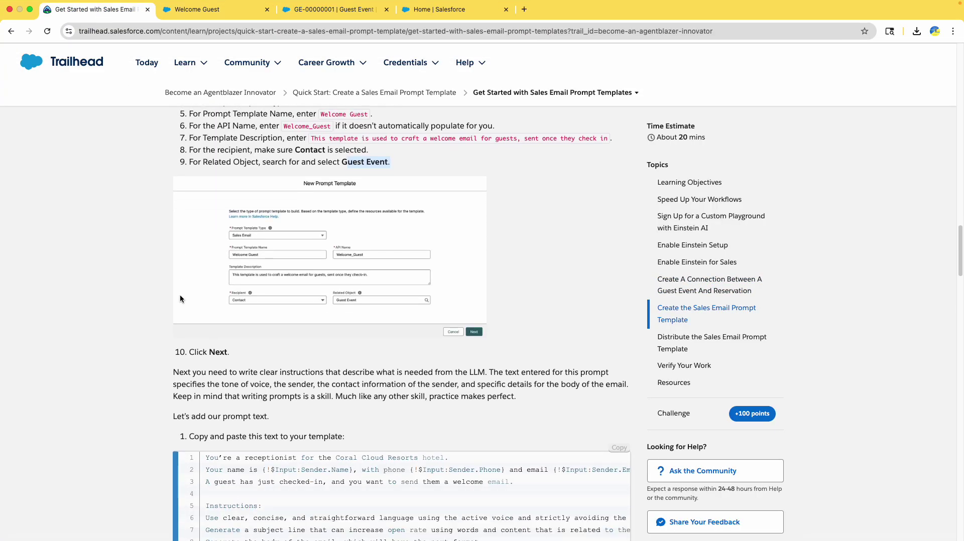
scroll(181, 299, "down", 2)
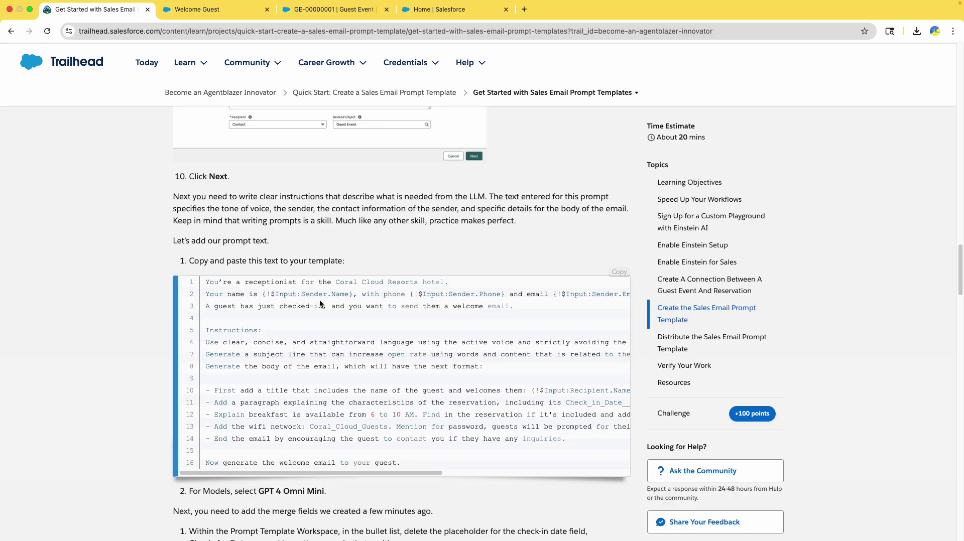
left_click(615, 274)
Step: Paste the Coral Cloud Resorts receptionist prompt into the Prompt editor
left_click(196, 12)
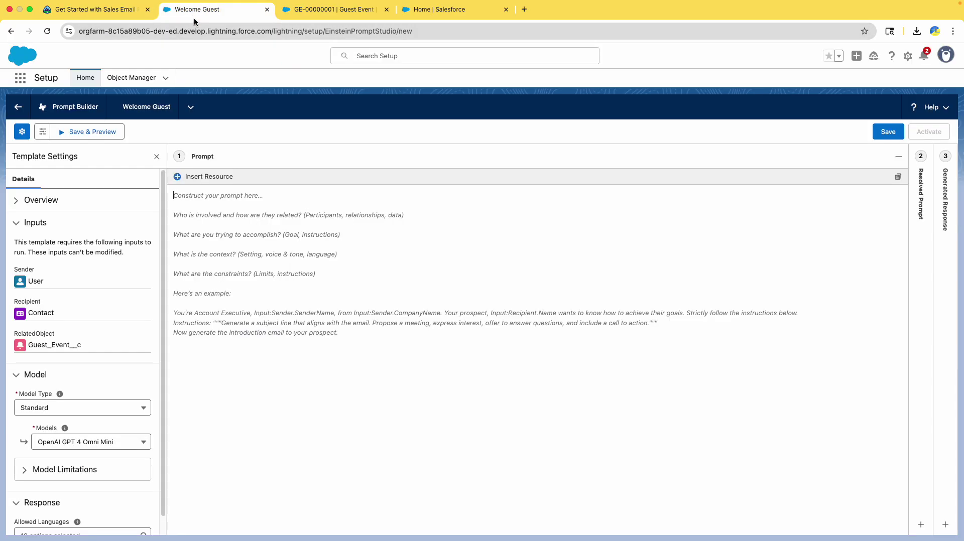
left_click(360, 256)
key("super+v")
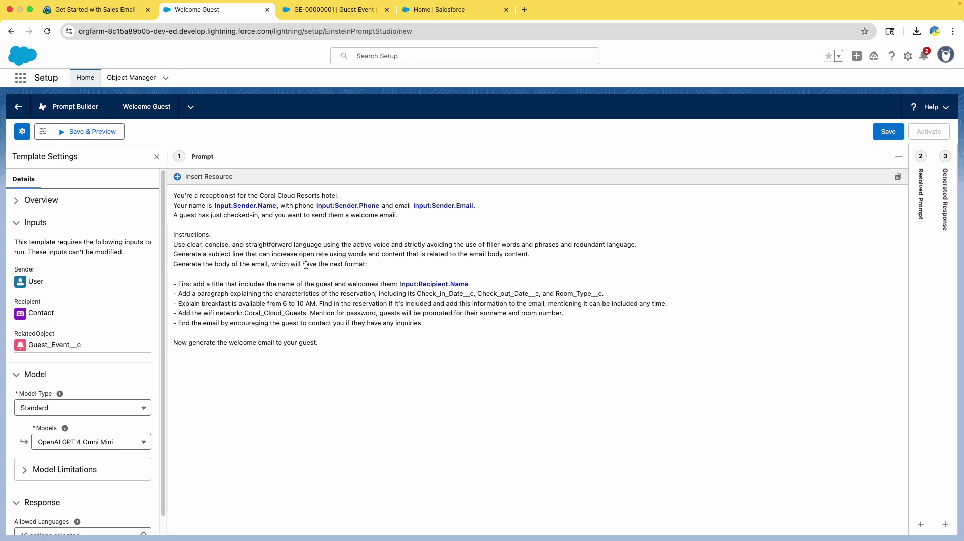
left_click(90, 9)
left_click(357, 350)
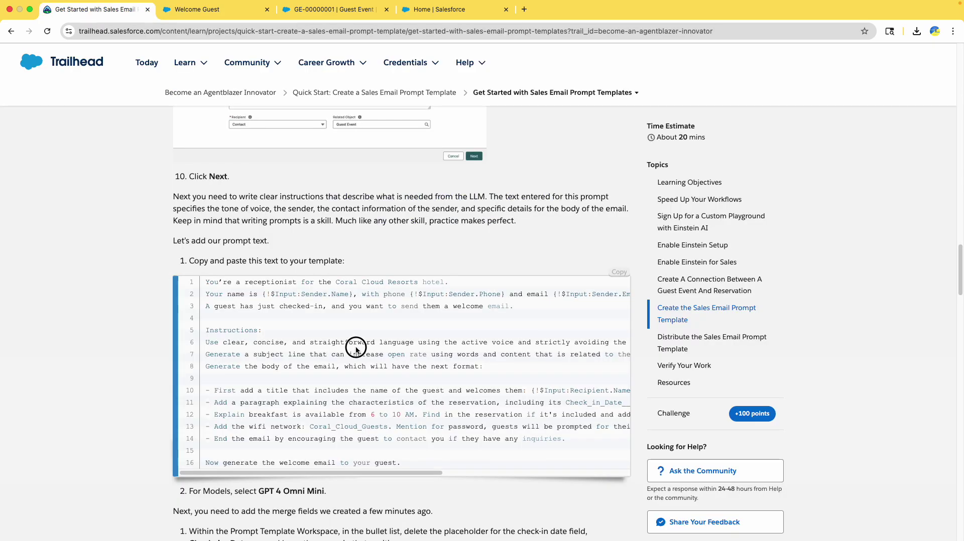
scroll(354, 345, "down", 5)
left_click(216, 9)
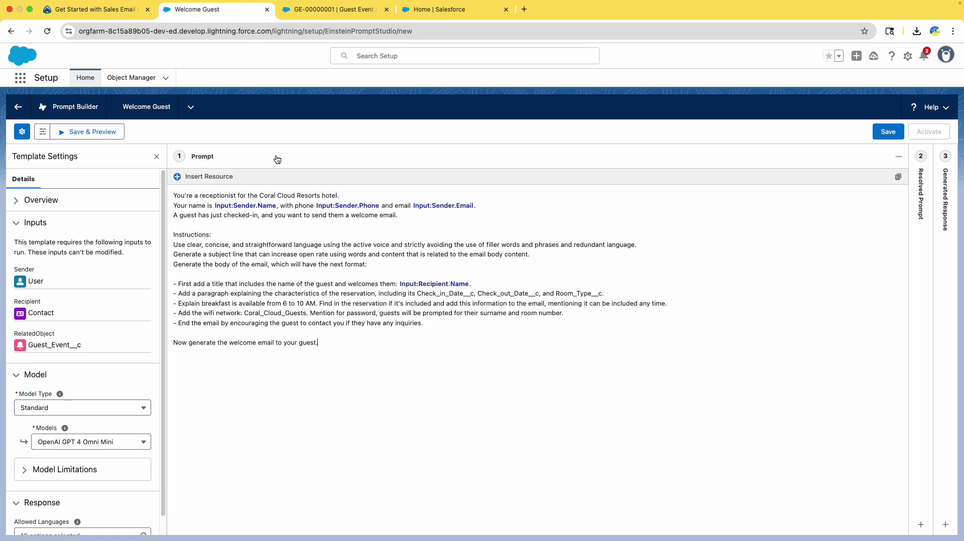
left_click(209, 177)
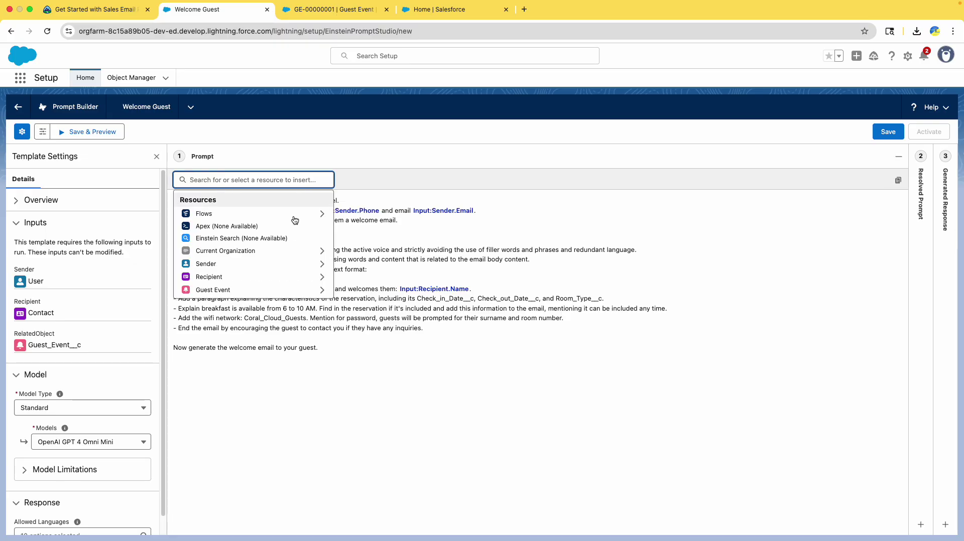
left_click(533, 257)
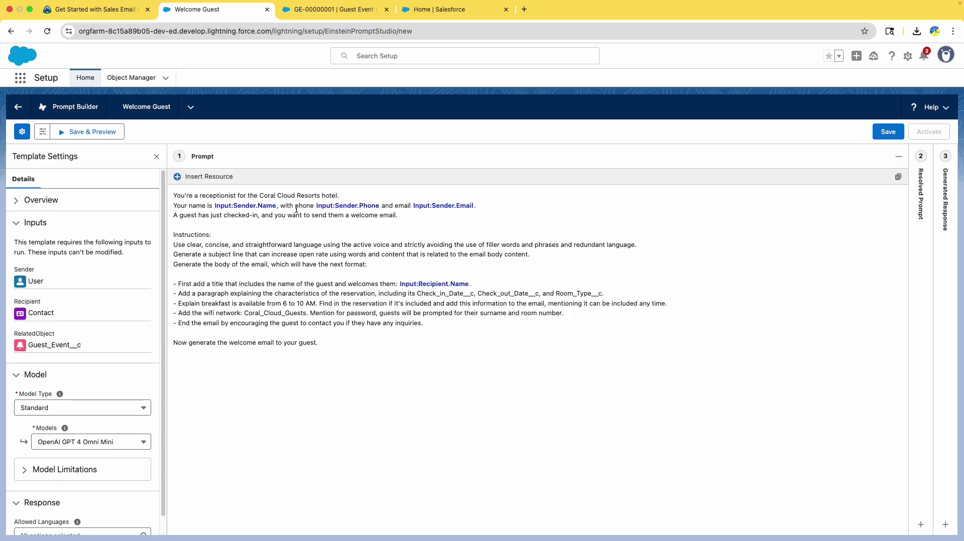
left_click(203, 176)
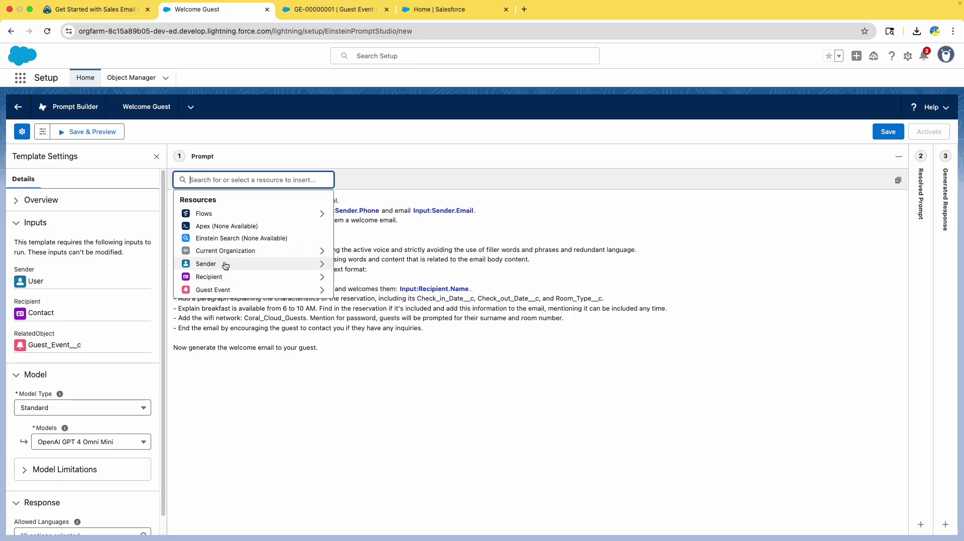
left_click(448, 262)
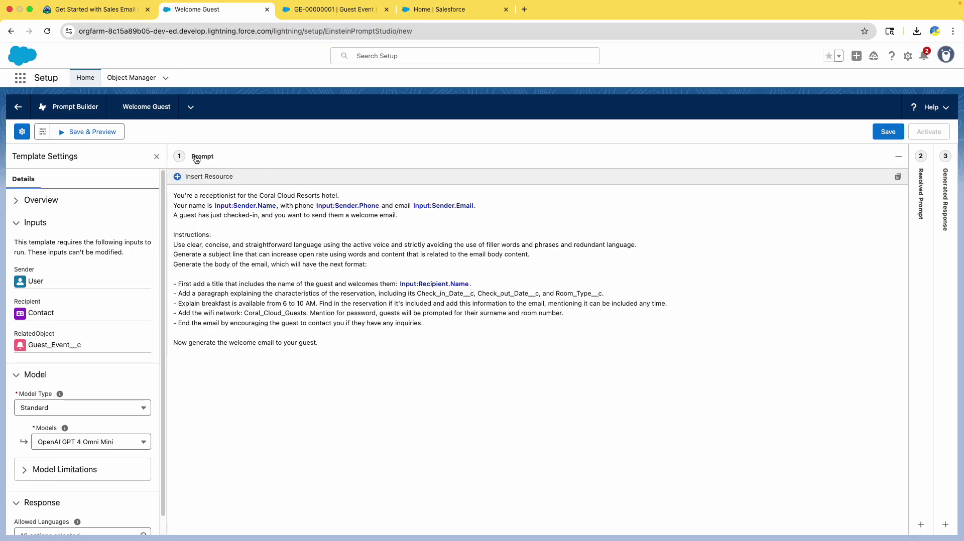
left_click(204, 177)
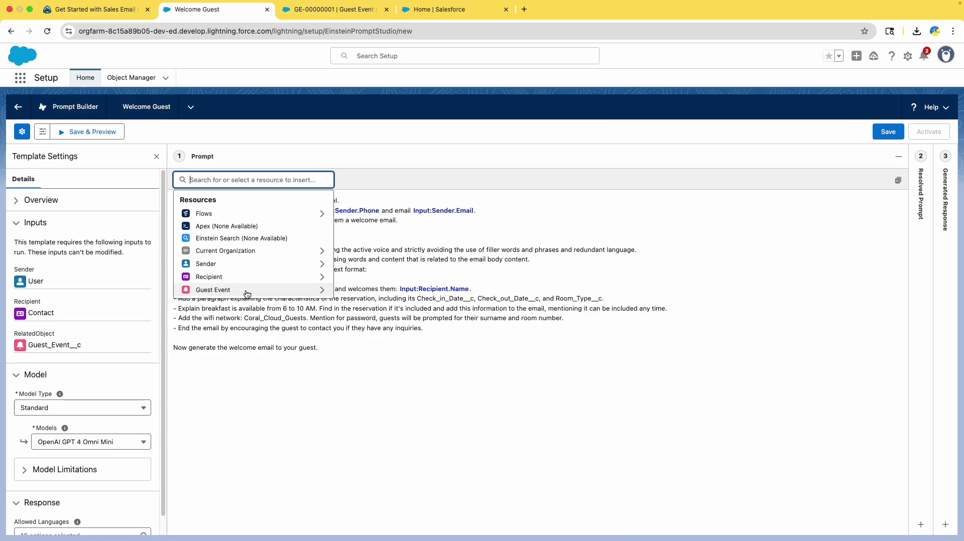
left_click(361, 375)
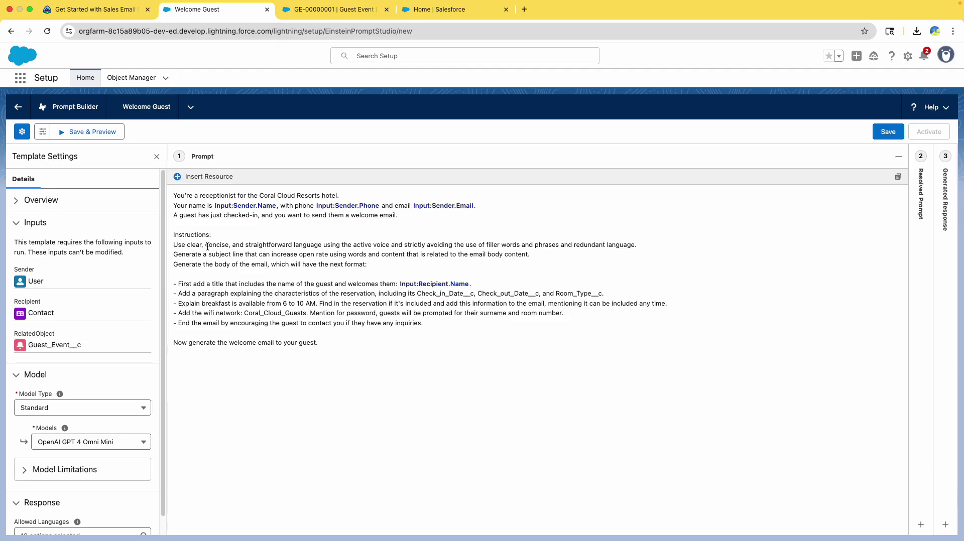
double_click(191, 245)
left_click_drag(468, 359, 265, 245)
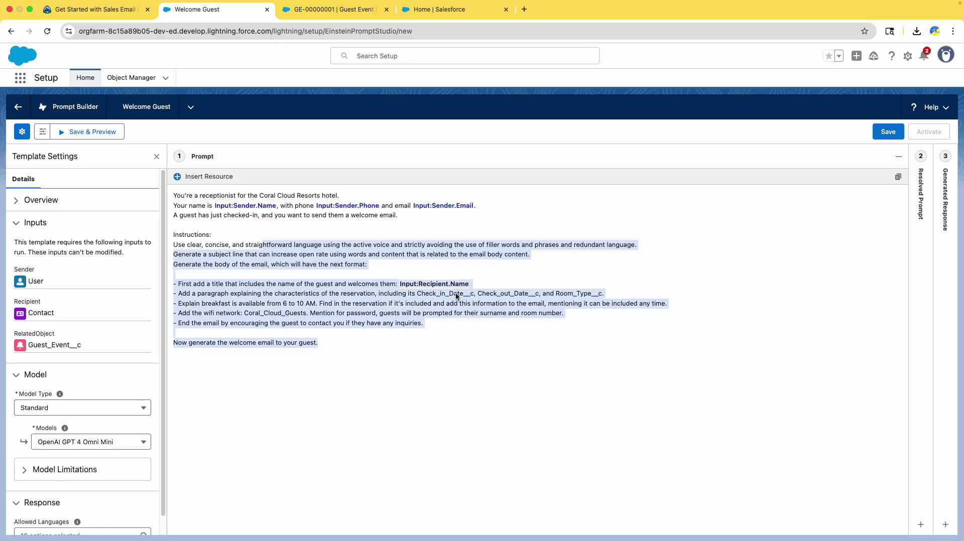
left_click(205, 285)
left_click_drag(179, 287, 269, 289)
left_click_drag(202, 296, 276, 304)
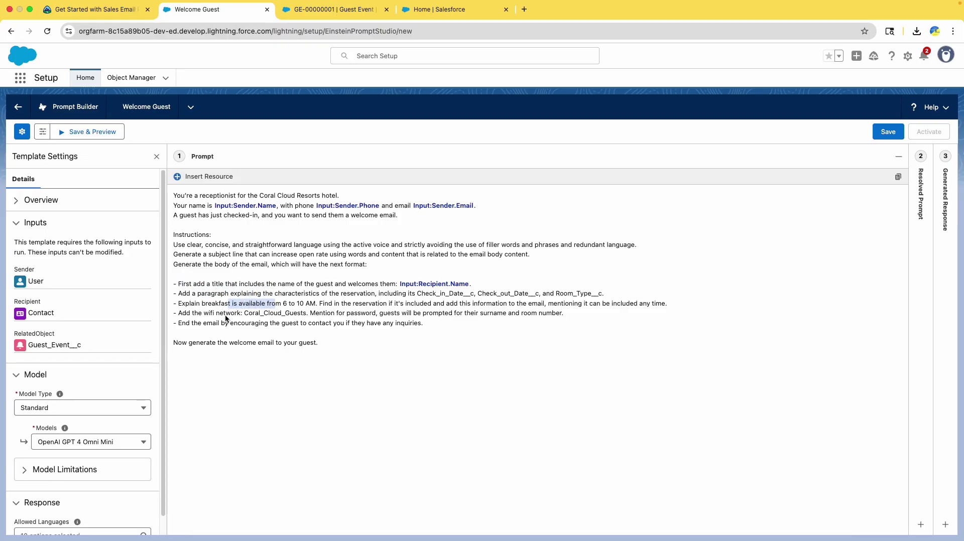
left_click(217, 315)
double_click(261, 314)
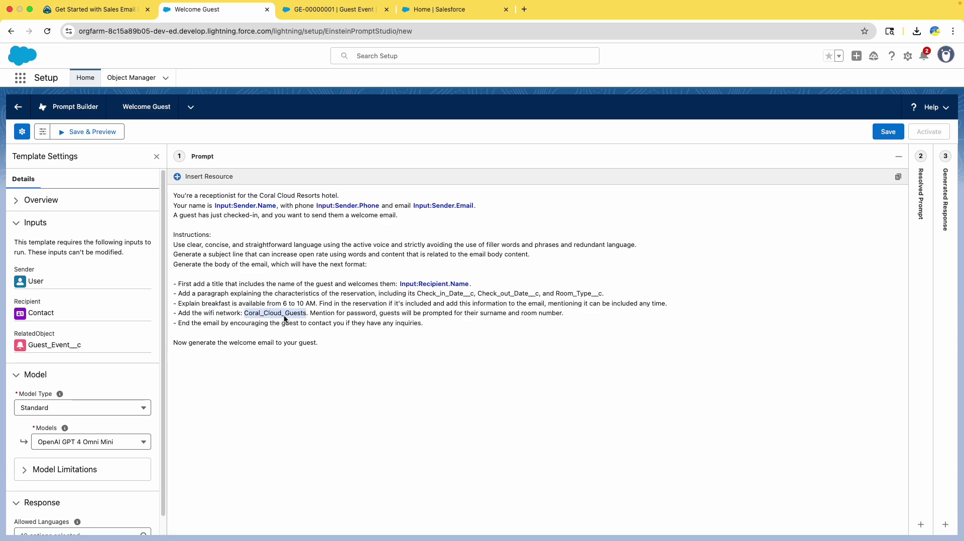
left_click(96, 9)
scroll(282, 281, "down", 3)
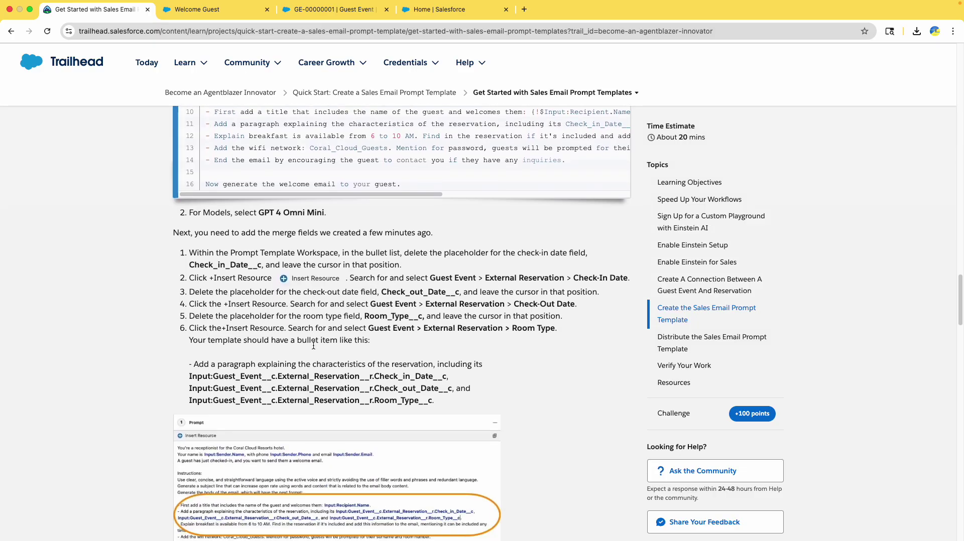
left_click_drag(260, 179, 333, 179)
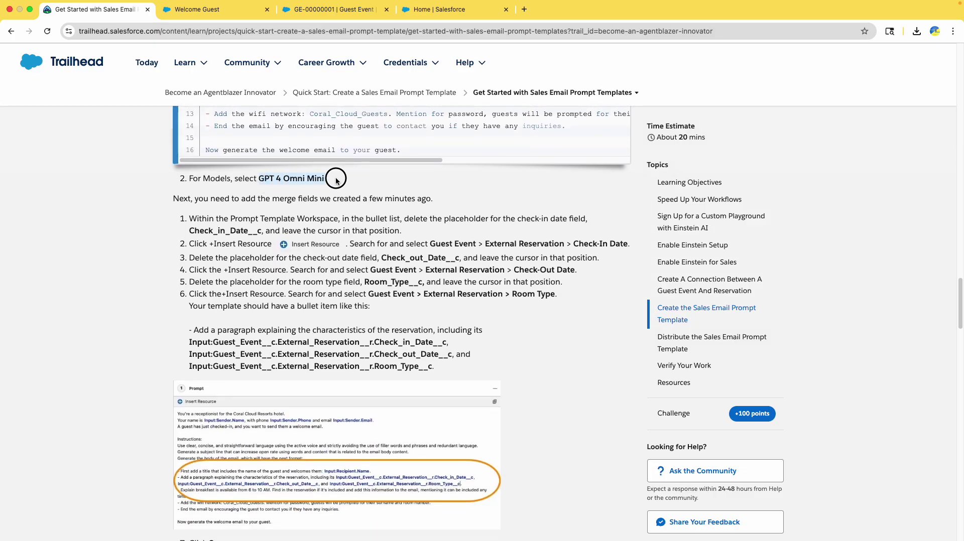
left_click(208, 9)
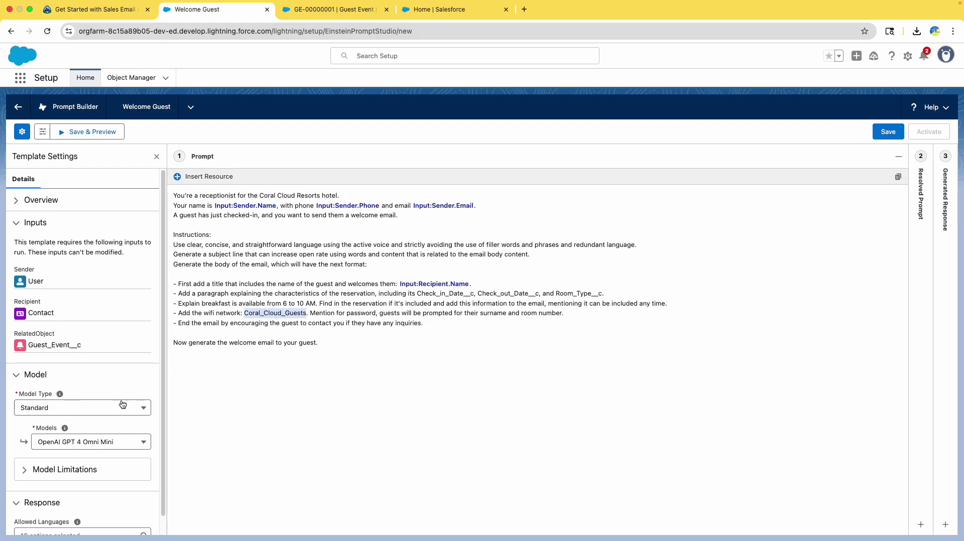
Step: Choose GPT 4 Omni Mini from the Models dropdown, then return to the Trailhead steps
left_click(91, 442)
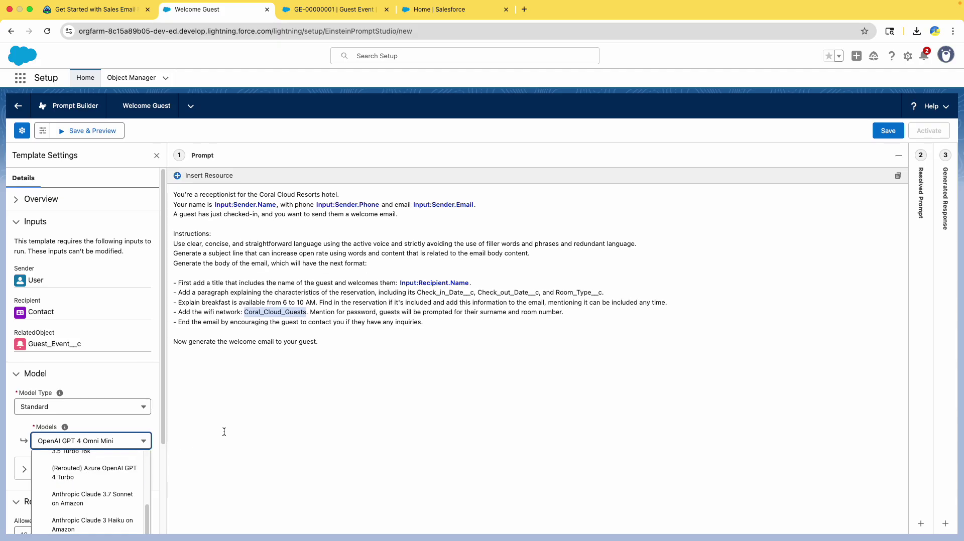
scroll(122, 355, "down", 5)
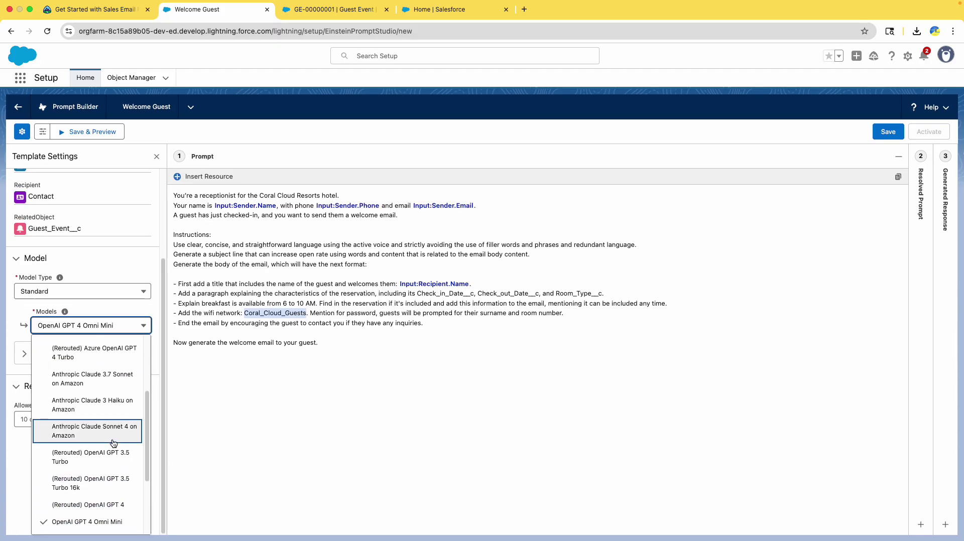
scroll(83, 440, "down", 3)
scroll(114, 430, "up", 3)
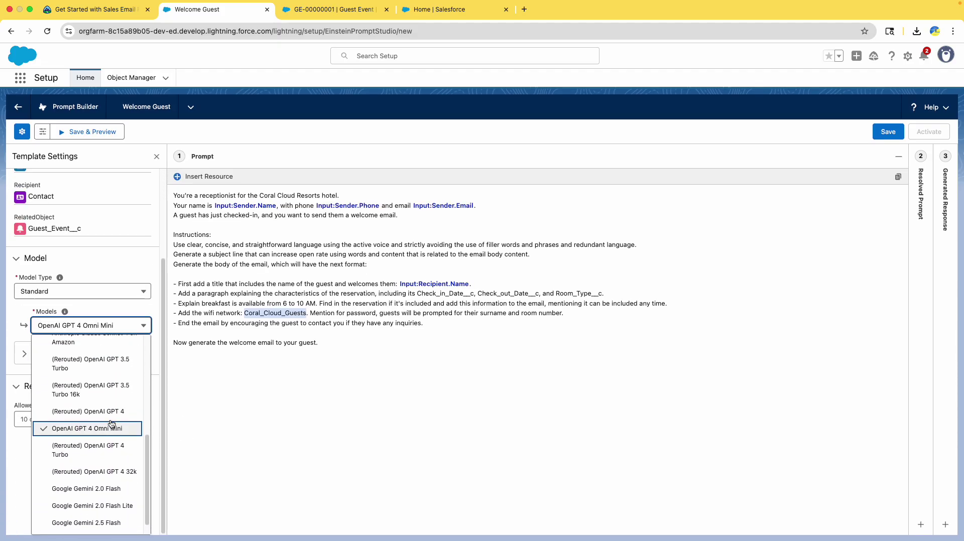
scroll(111, 425, "down", 3)
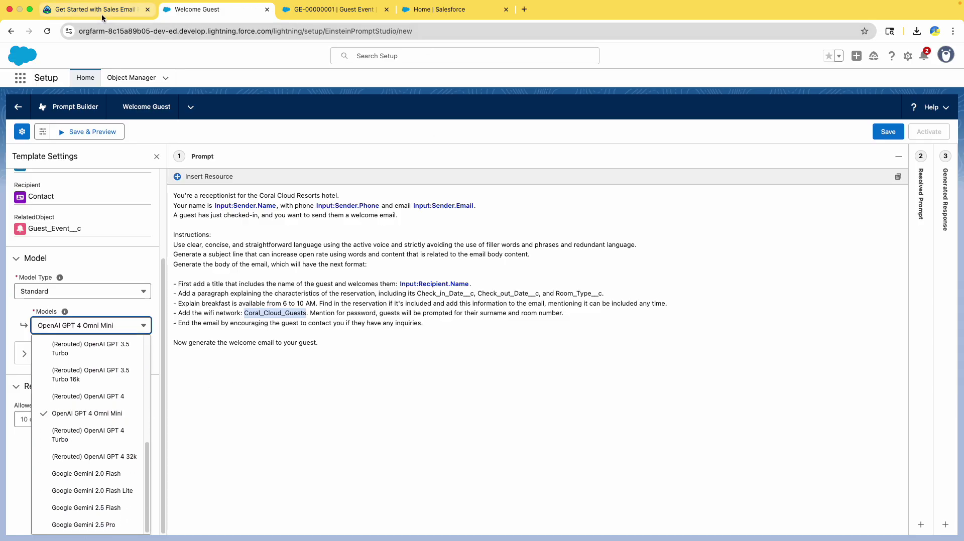
left_click(121, 10)
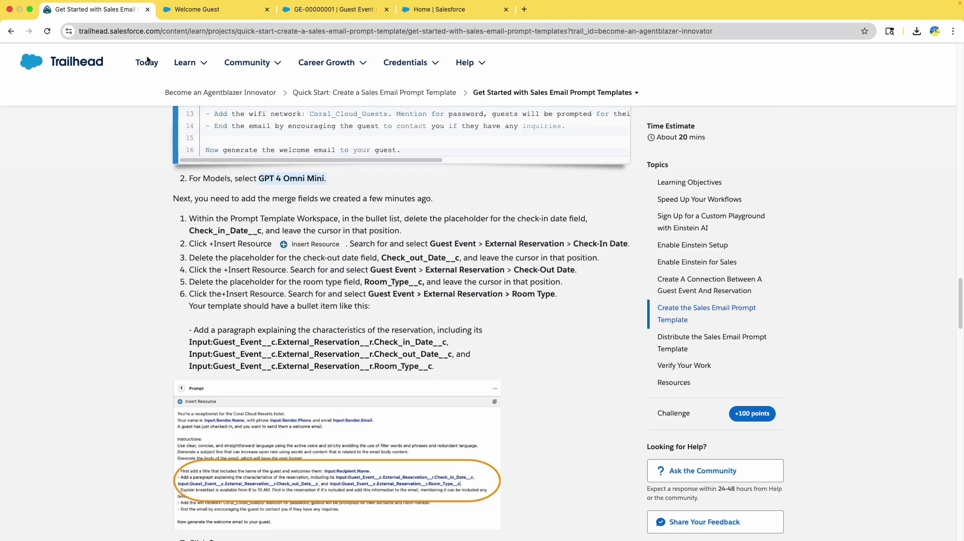
left_click(200, 10)
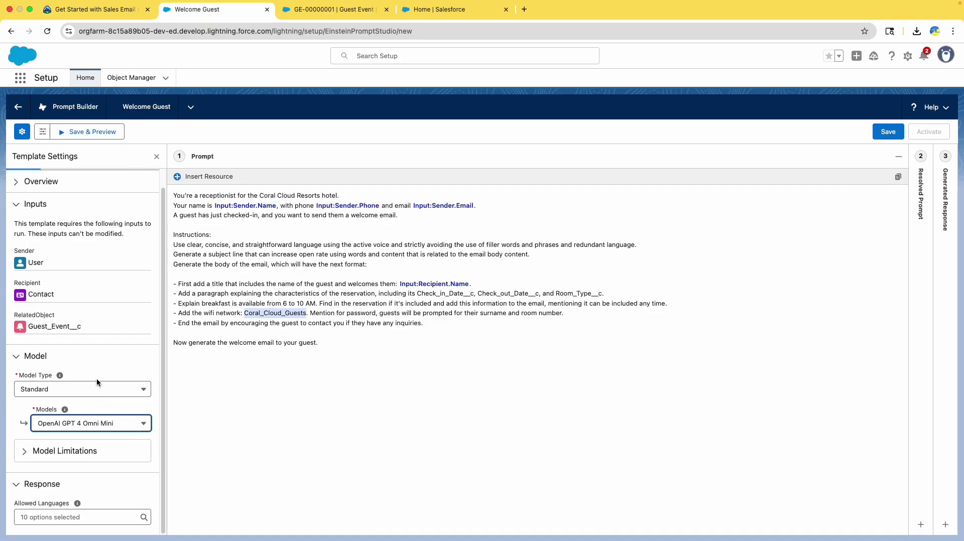
left_click(97, 429)
scroll(95, 437, "up", 5)
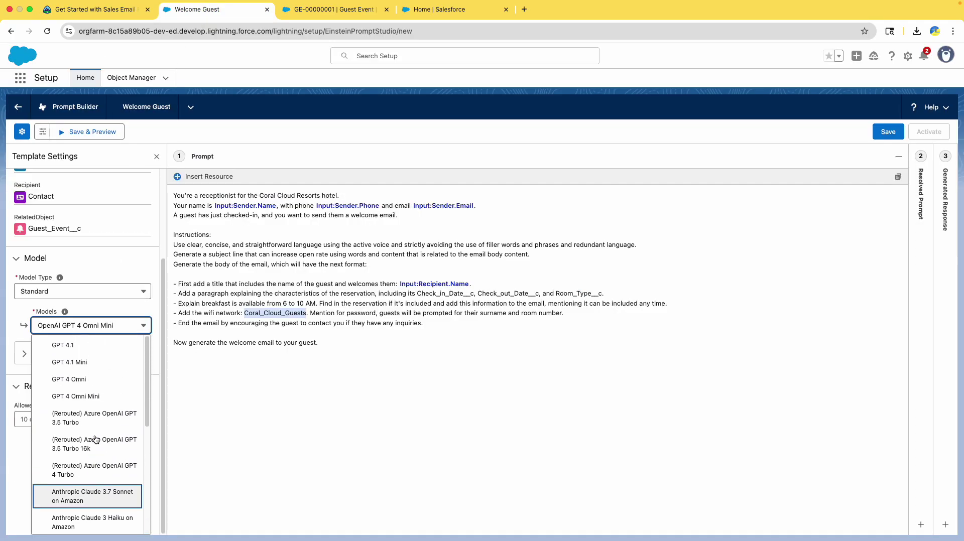
left_click(84, 397)
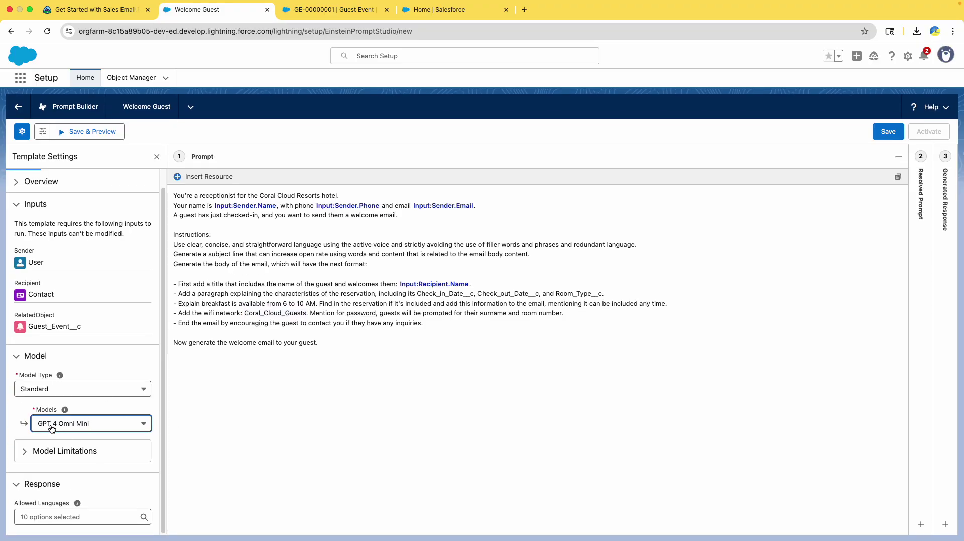
left_click(101, 11)
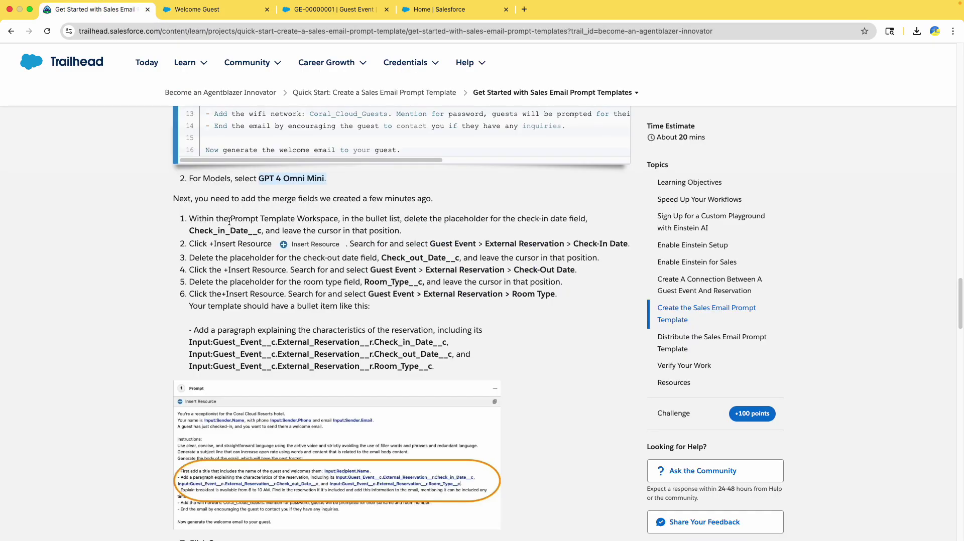
Step: Find the Check_in_Date__c placeholder in the Trailhead steps and in the Welcome Guest prompt
double_click(201, 199)
double_click(194, 232)
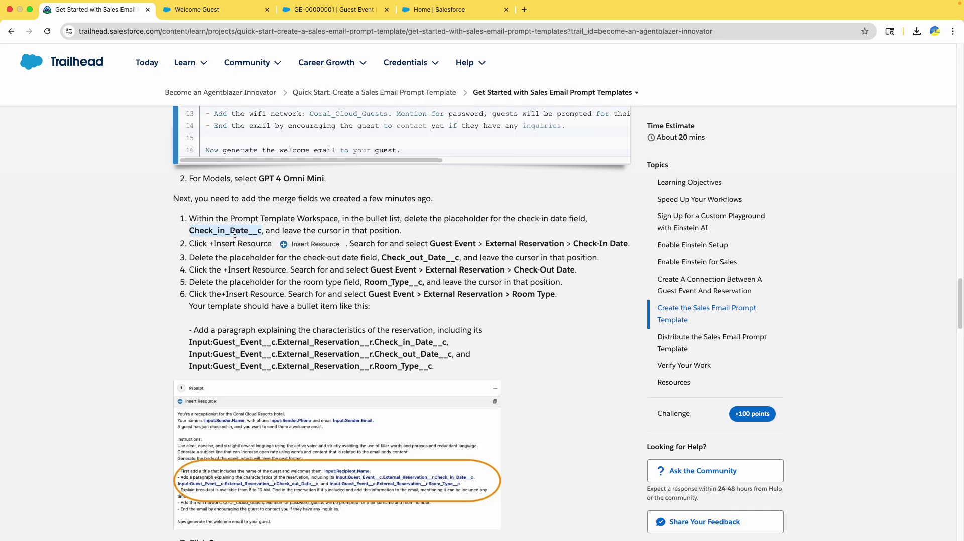
left_click(207, 14)
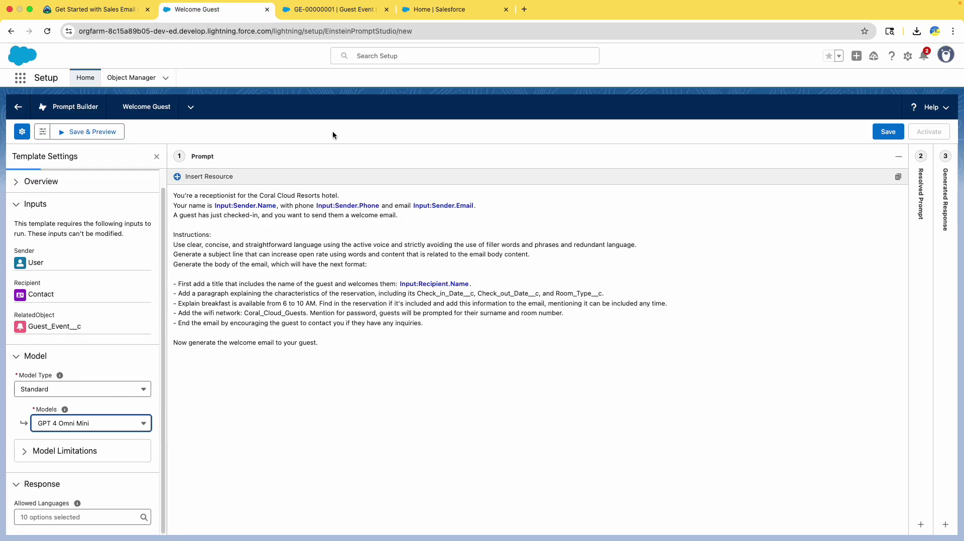
double_click(441, 294)
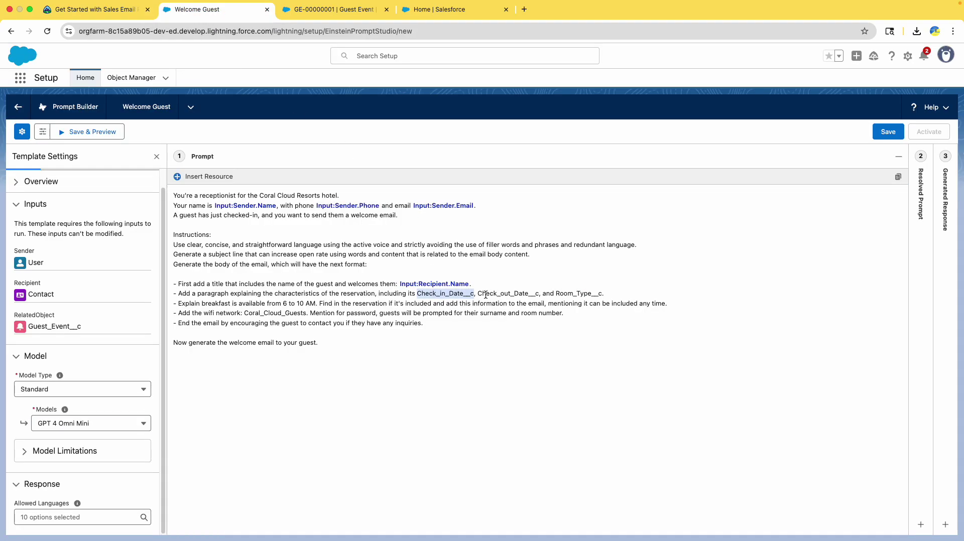
double_click(539, 295)
left_click(103, 10)
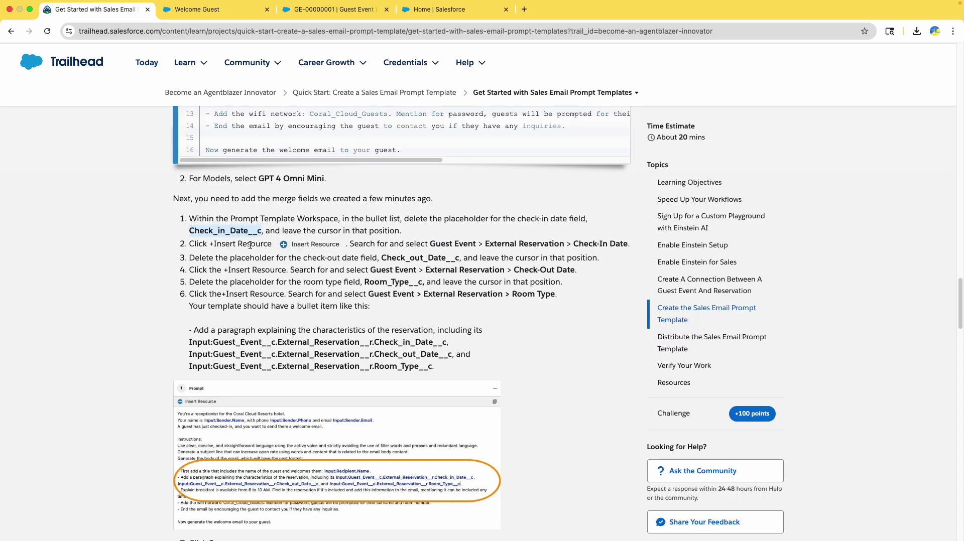
left_click(281, 246)
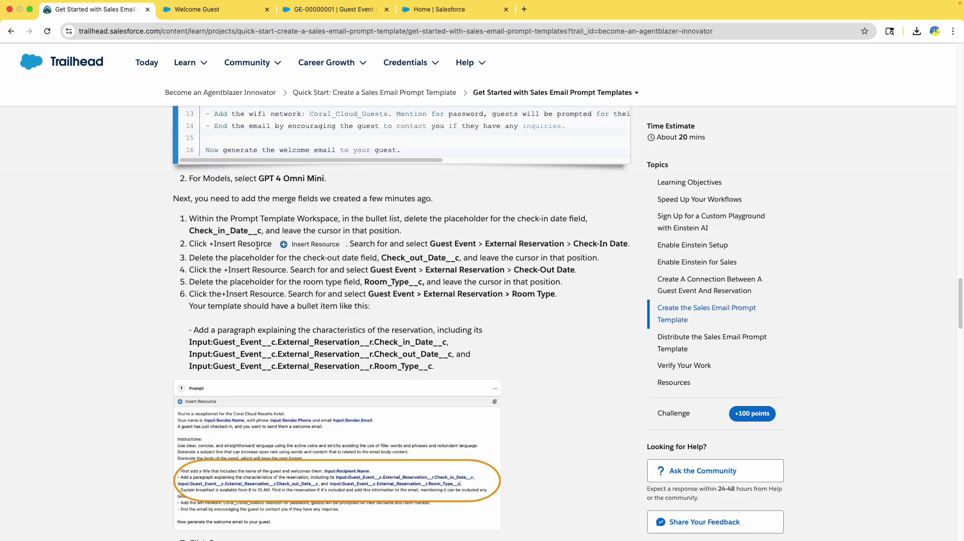
left_click(448, 246)
left_click(518, 249)
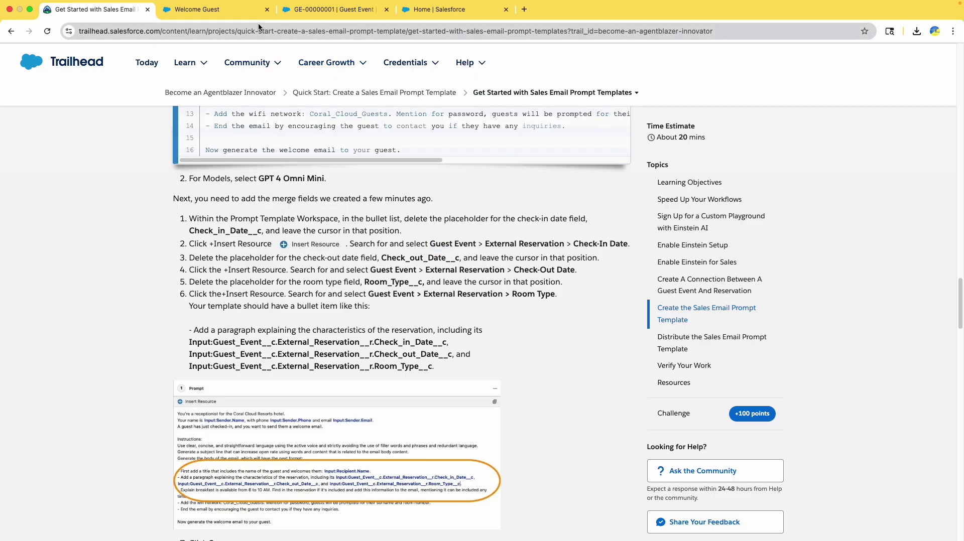
left_click(215, 9)
Step: Replace Check_in_Date__c with the Guest Event > External Reservation > Check-In Date merge field
left_click_drag(474, 294, 416, 294)
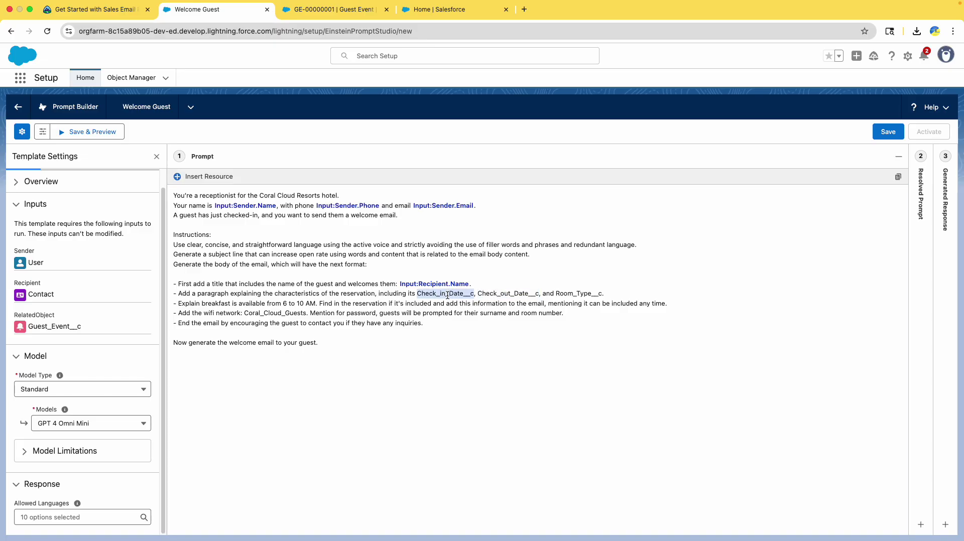
key("BackSpace")
left_click(191, 177)
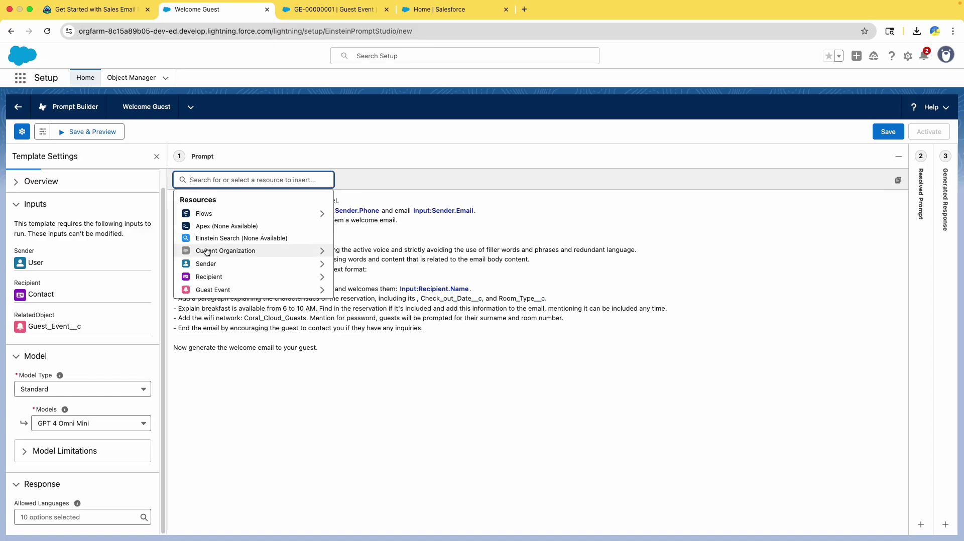
left_click(234, 291)
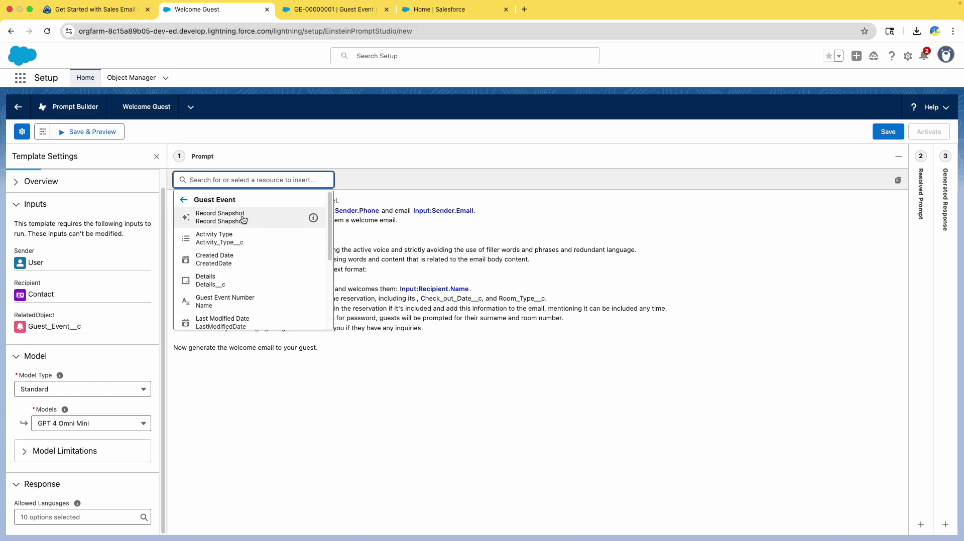
type("exte")
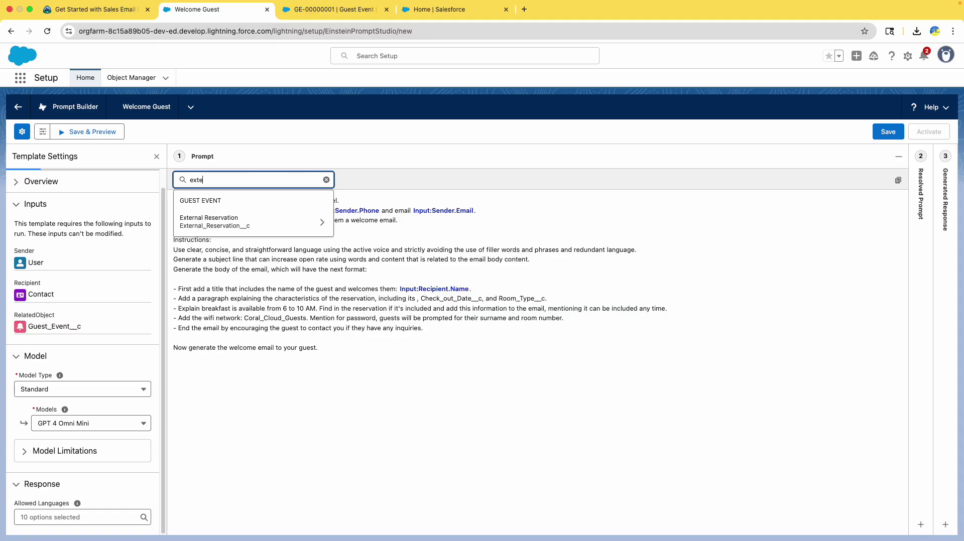
left_click(237, 227)
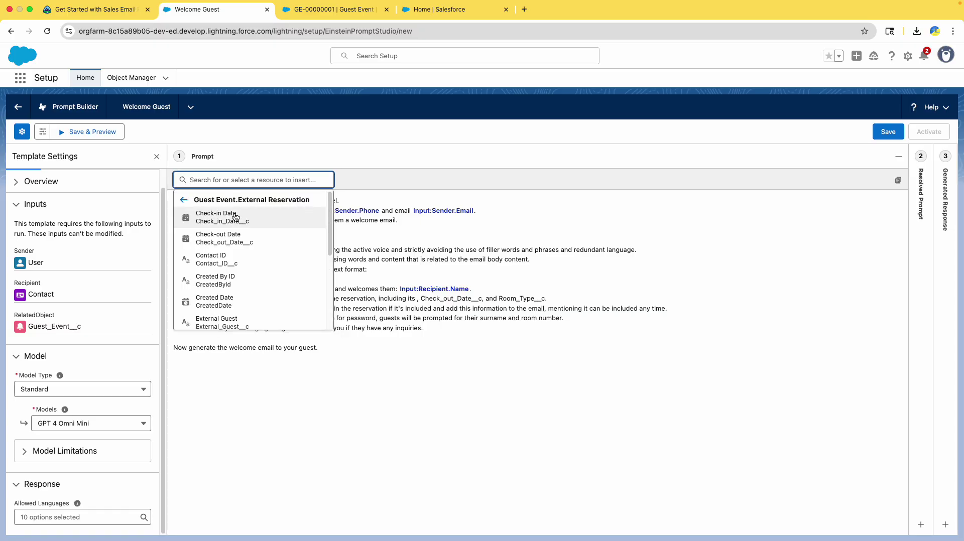
left_click(235, 217)
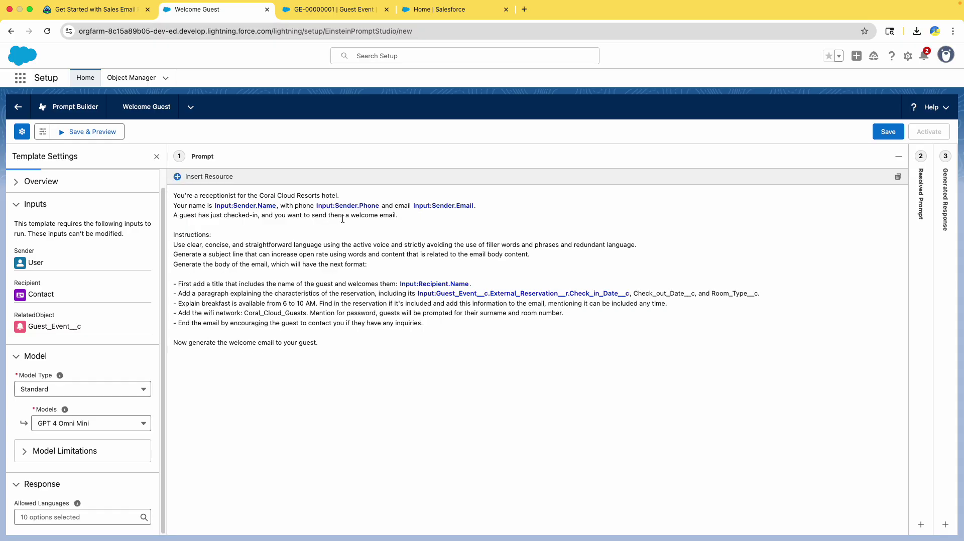
Step: Replace Check_out_Date__c with the External Reservation Check-Out Date merge field
double_click(645, 293)
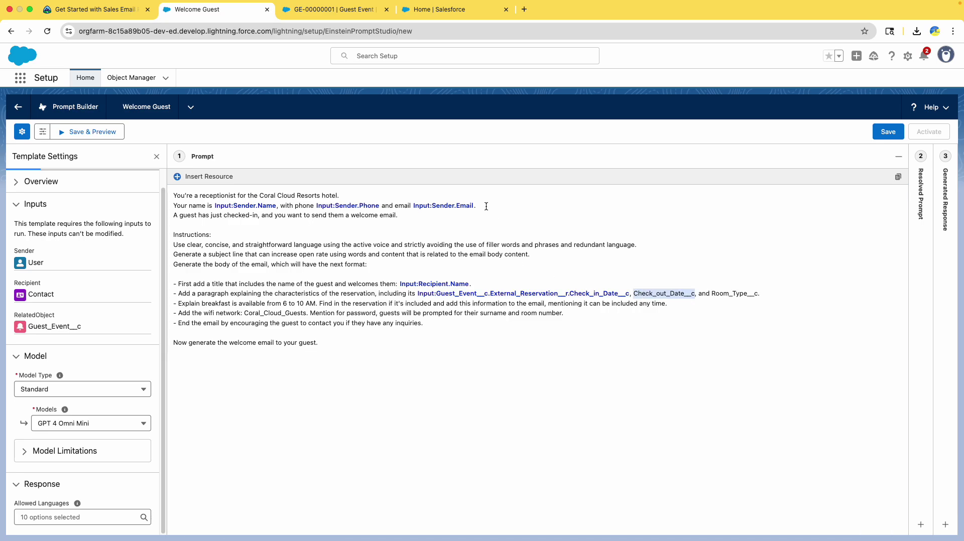
key("BackSpace")
left_click(220, 176)
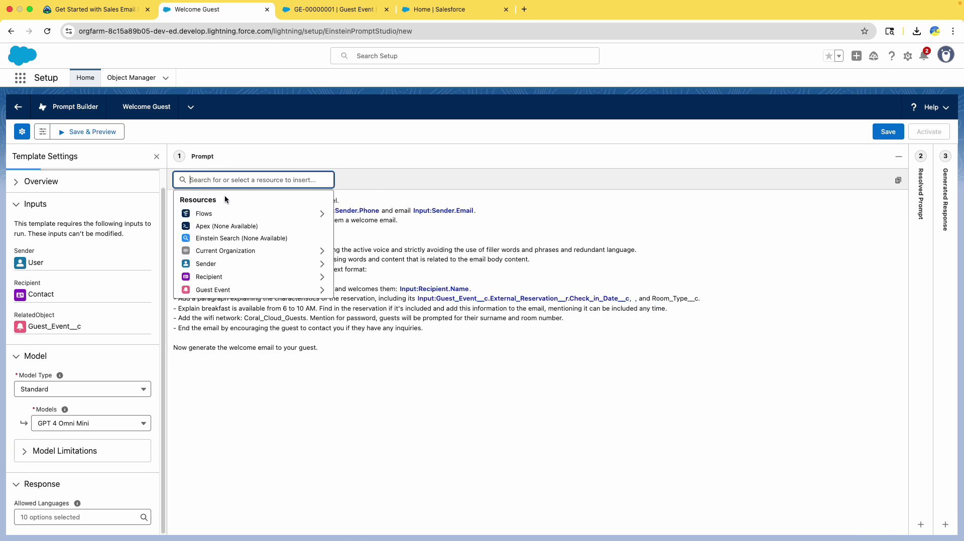
left_click(240, 291)
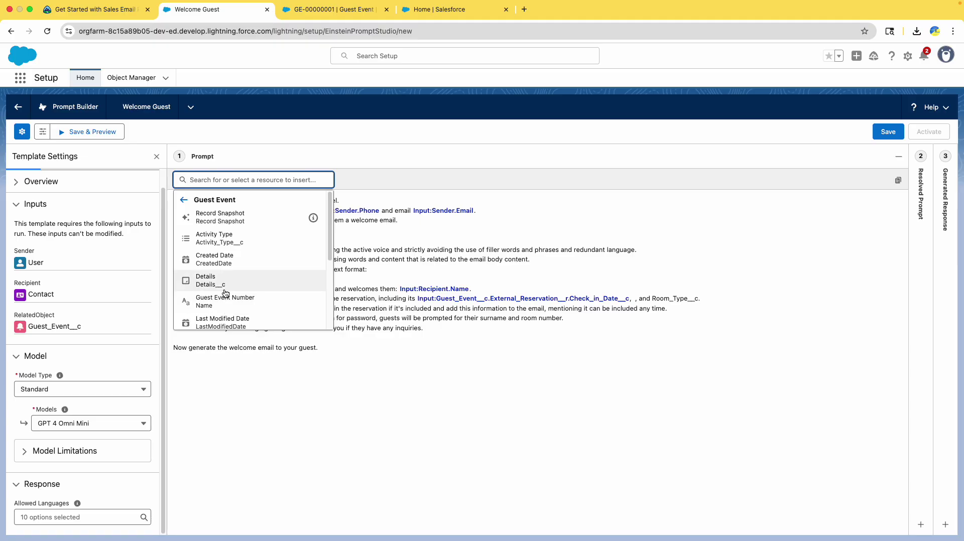
type("ex")
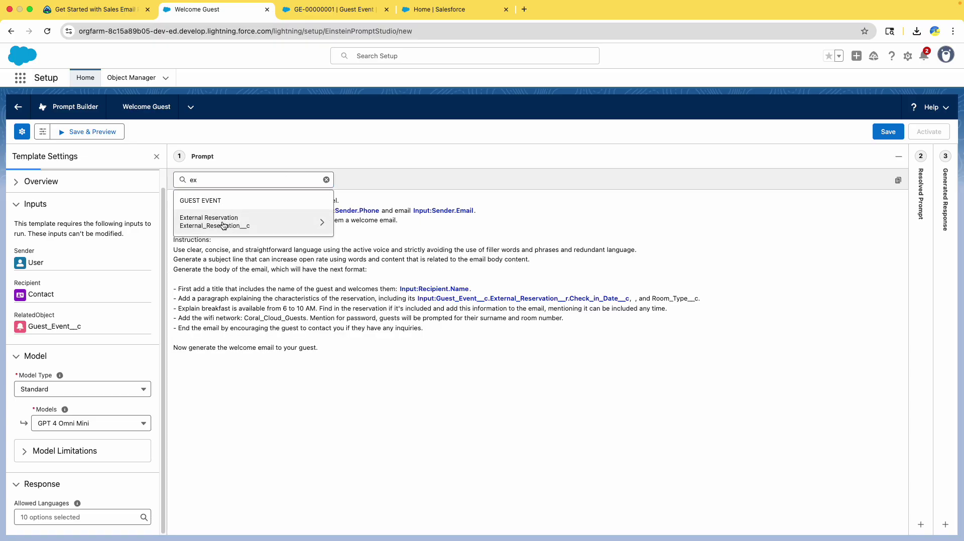
left_click(232, 221)
left_click(240, 244)
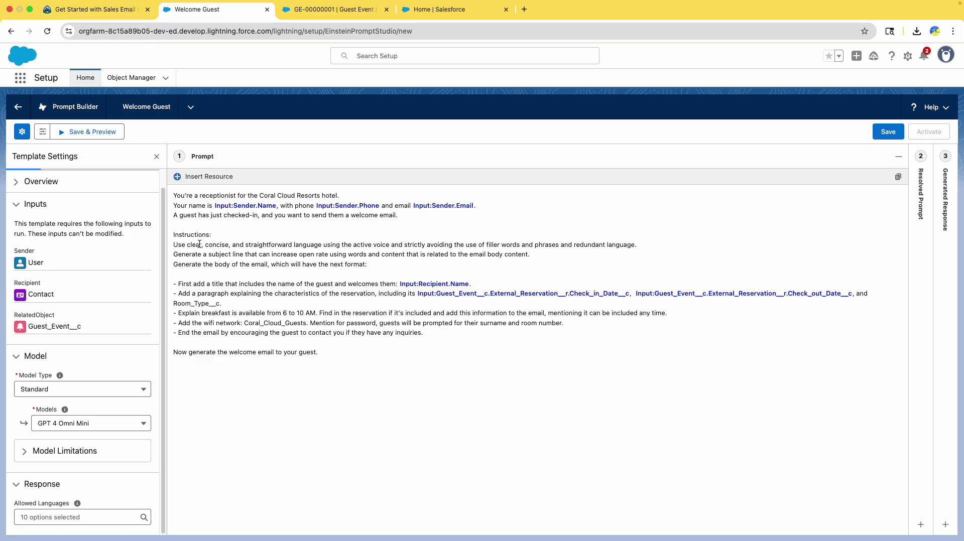
Step: Replace Room_Type__c with the External Reservation Room Type merge field
double_click(197, 304)
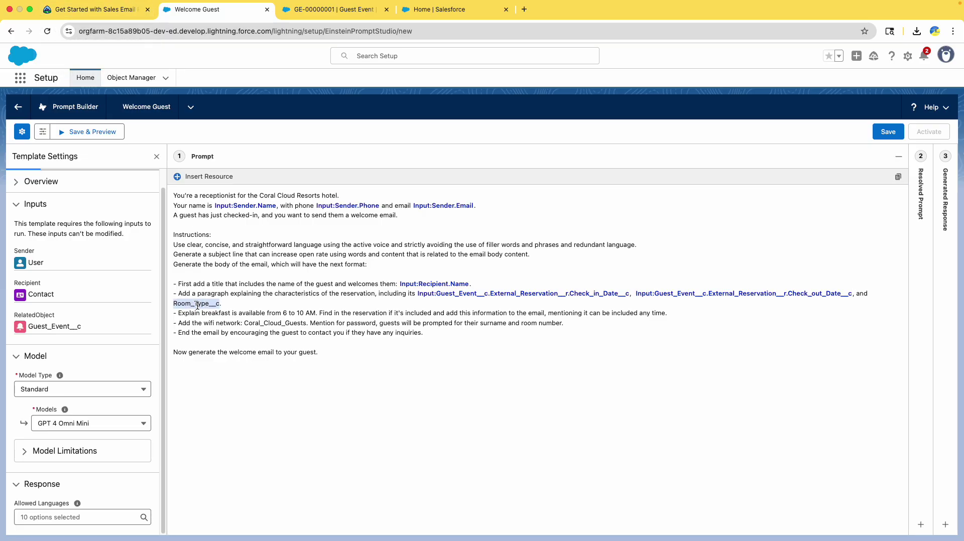
key("BackSpace")
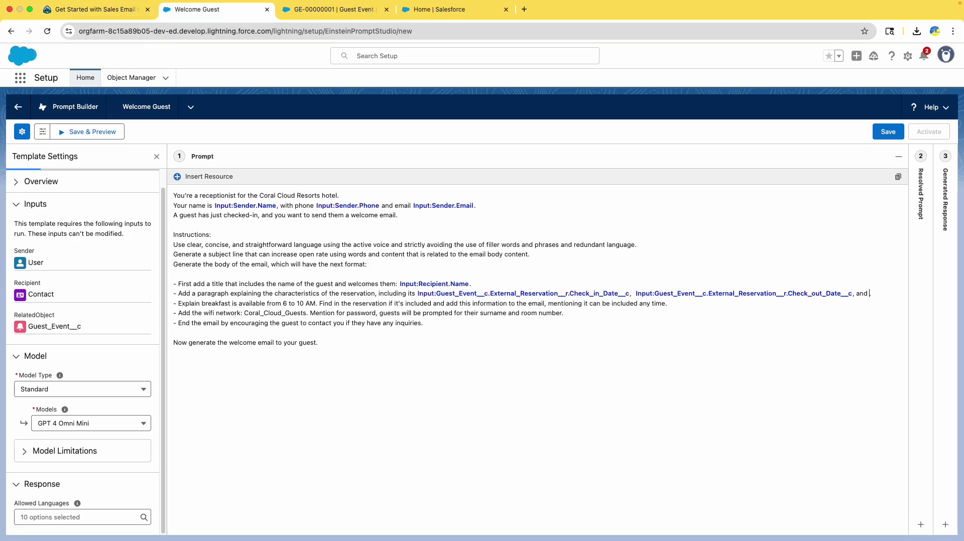
left_click(207, 176)
left_click(261, 291)
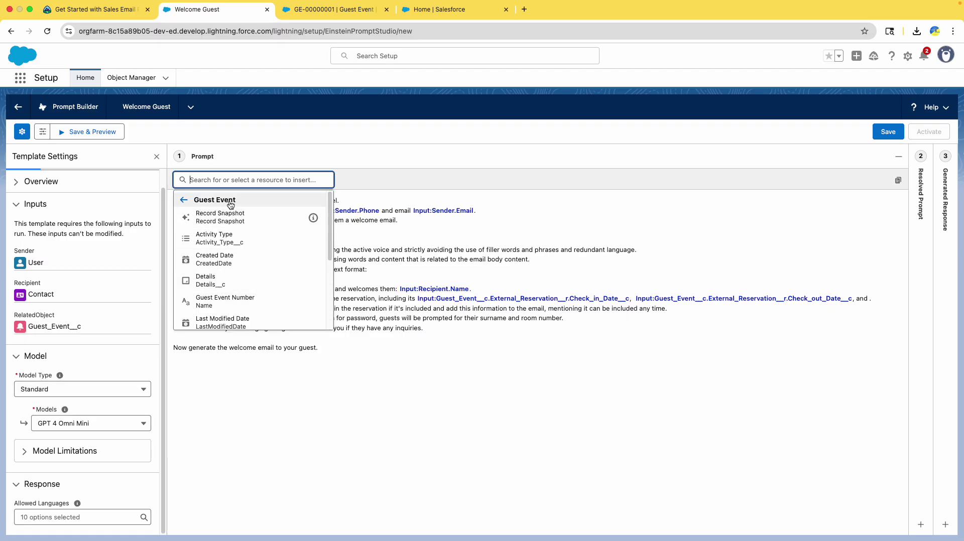
type("ex")
left_click(218, 219)
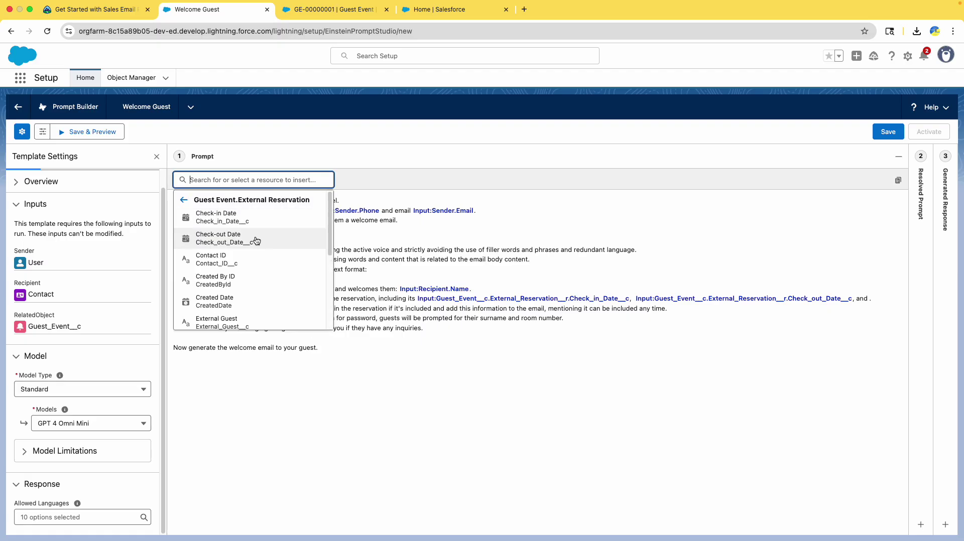
type("s")
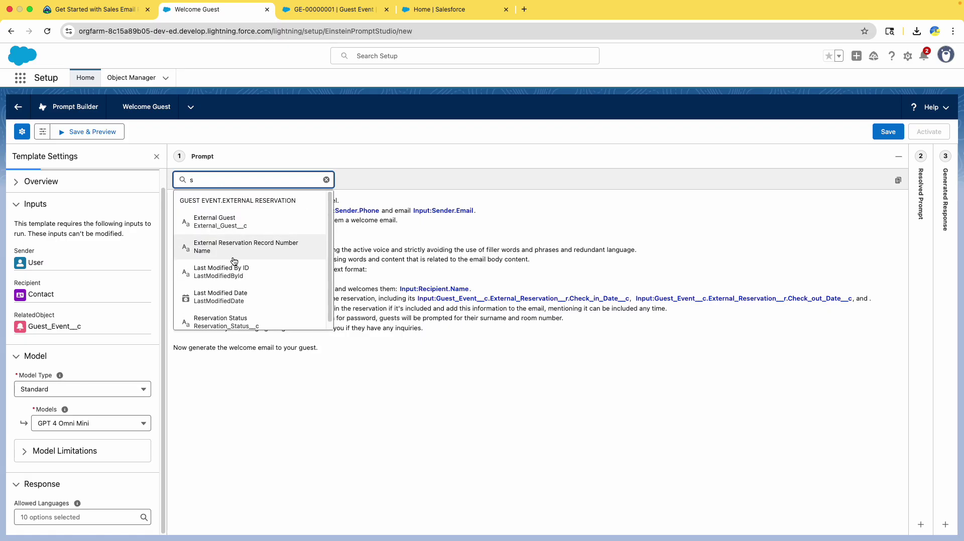
type("ui")
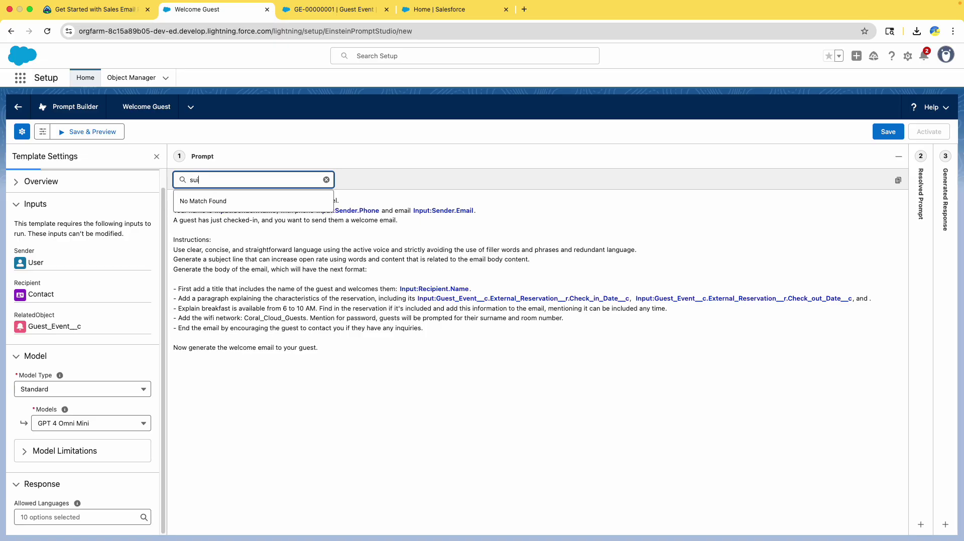
key("BackSpace")
key("BackSpace")
key("BackSpace")
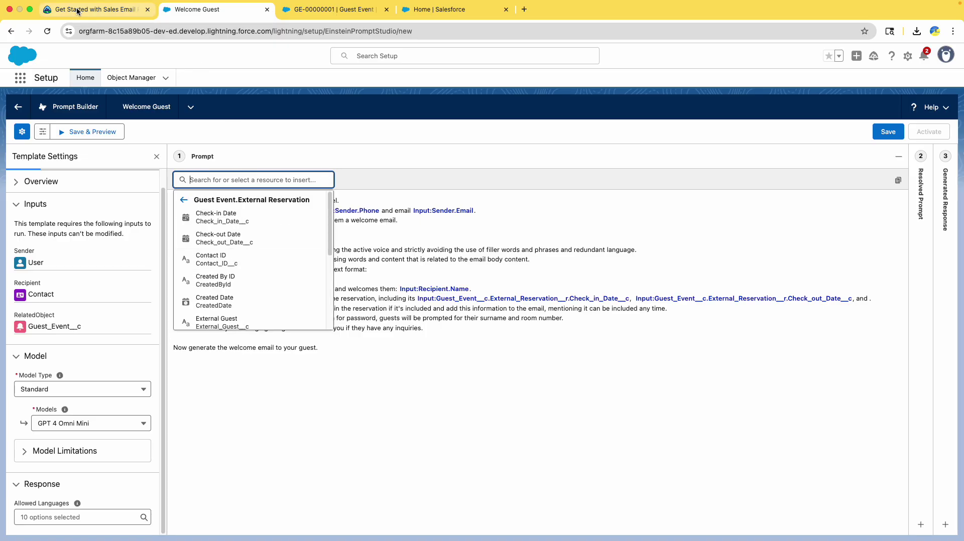
left_click(78, 11)
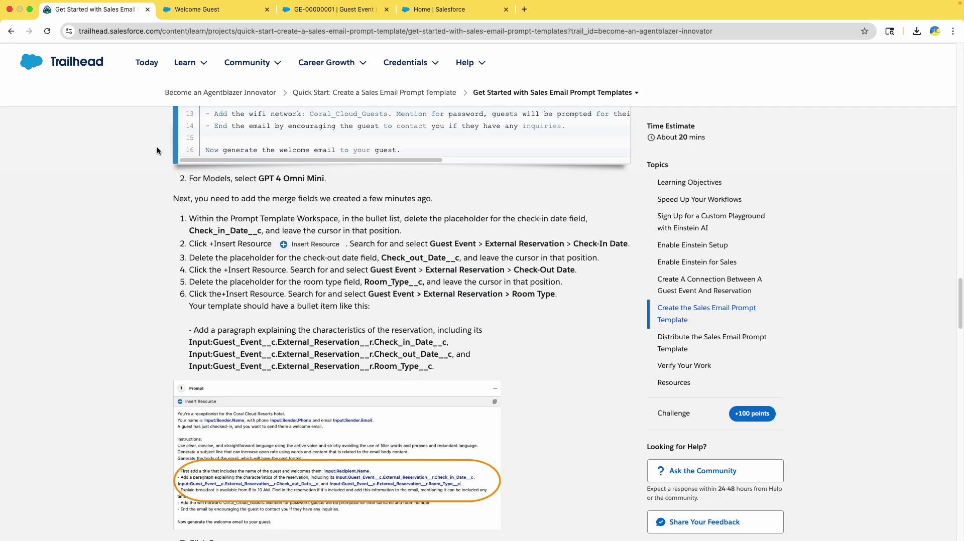
left_click(216, 10)
type("r.Ro")
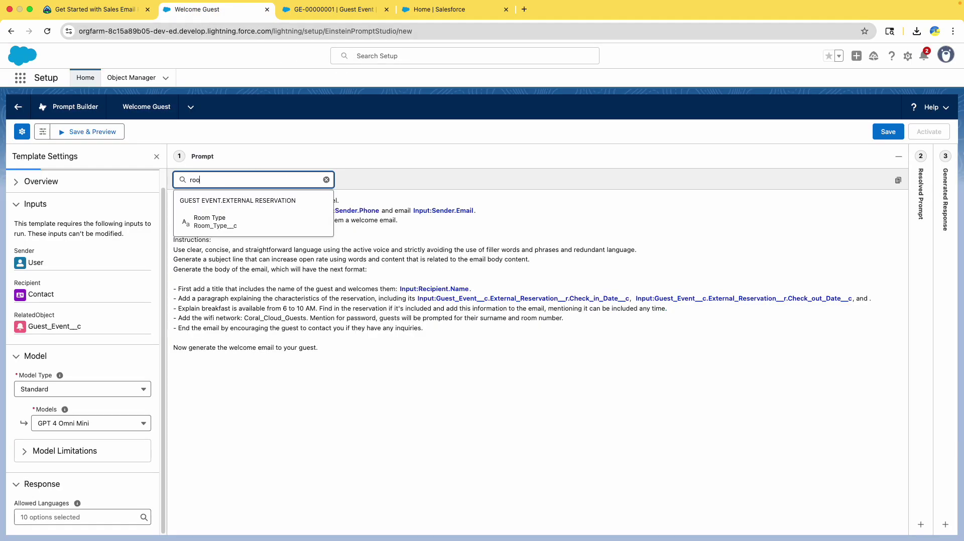
type("o")
left_click(241, 222)
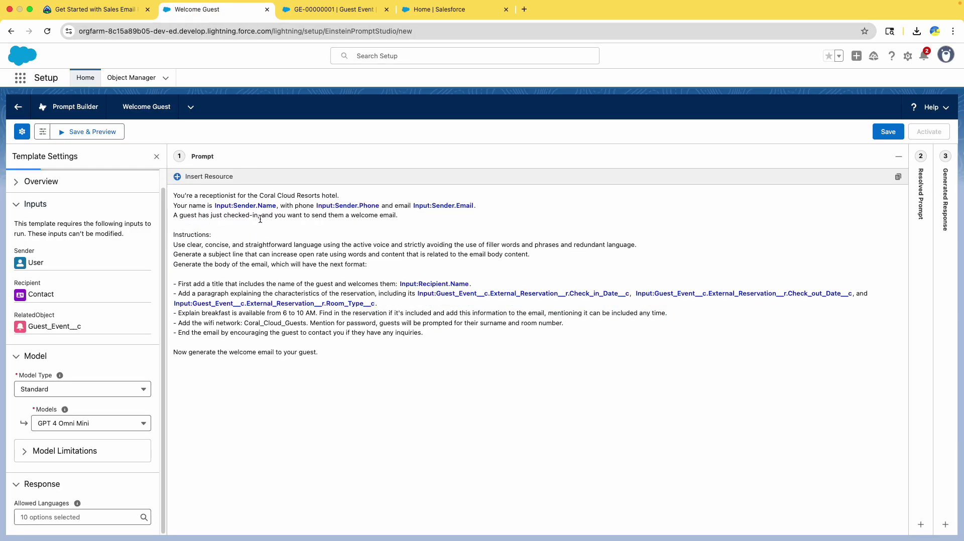
Step: Compare the finished Welcome Guest prompt against the Trailhead steps
left_click(90, 9)
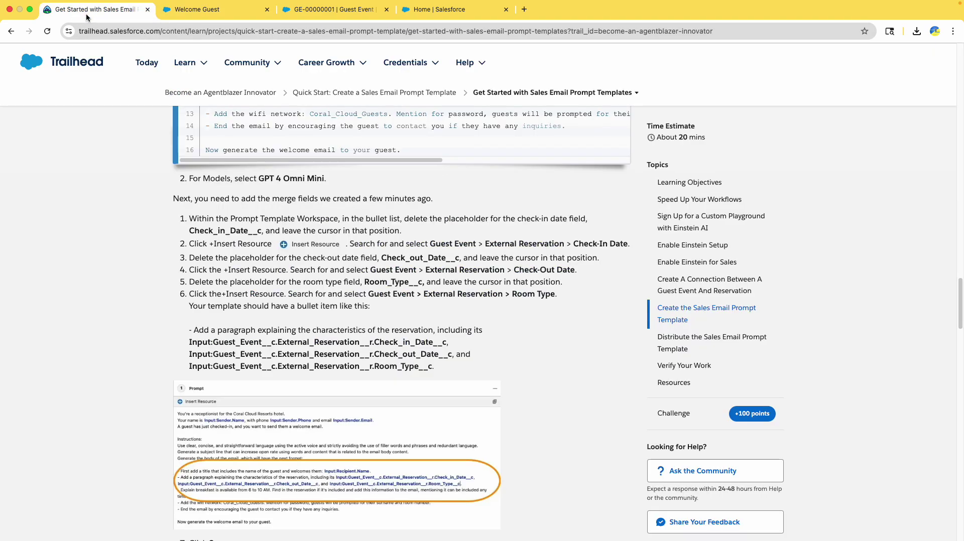
scroll(297, 305, "down", 5)
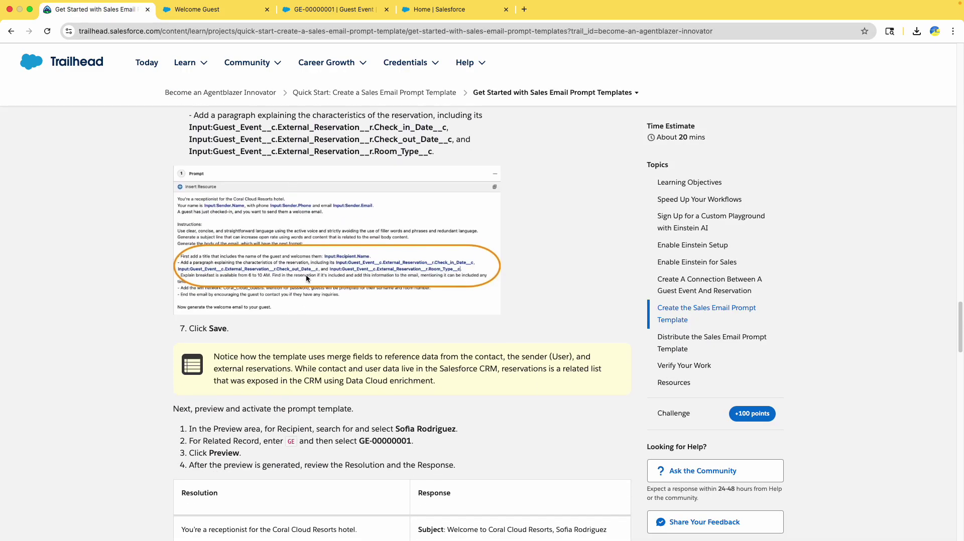
scroll(306, 274, "up", 5)
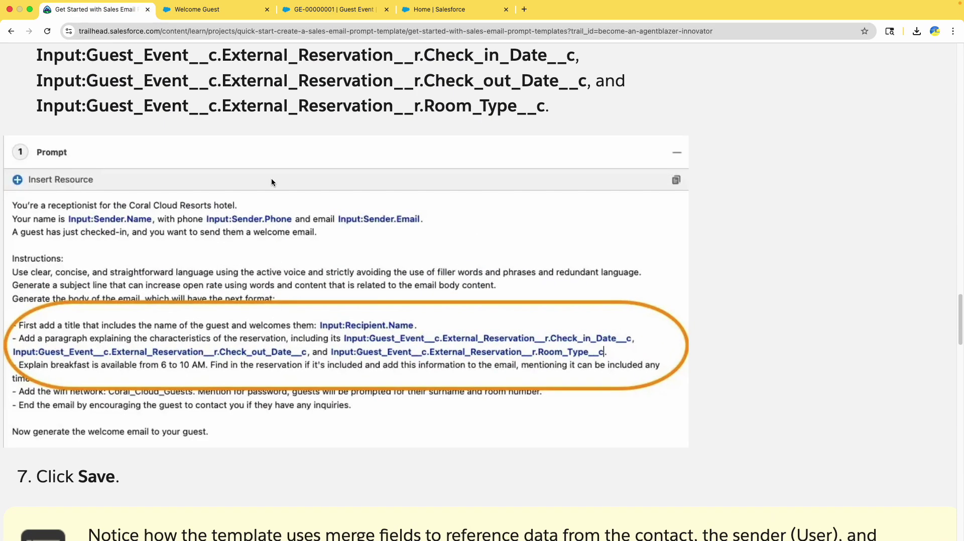
left_click(214, 14)
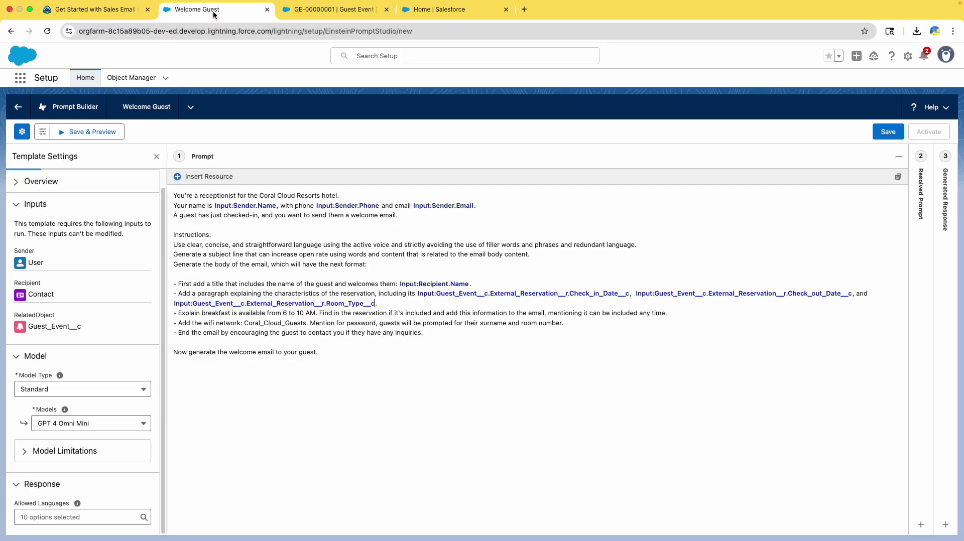
left_click(119, 15)
scroll(226, 341, "down", 5)
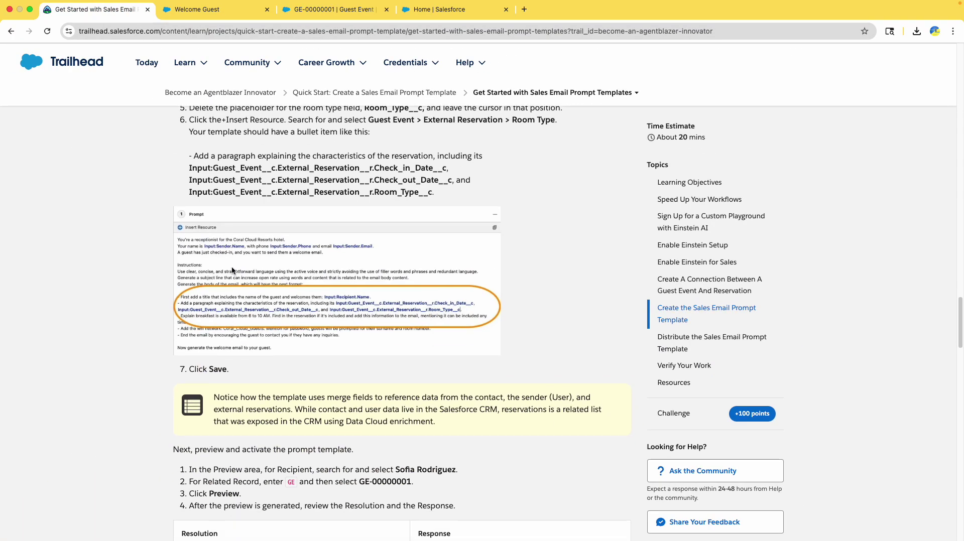
left_click(214, 9)
Step: Save the Welcome Guest template as Version 1 and read the next tutorial steps
left_click(887, 135)
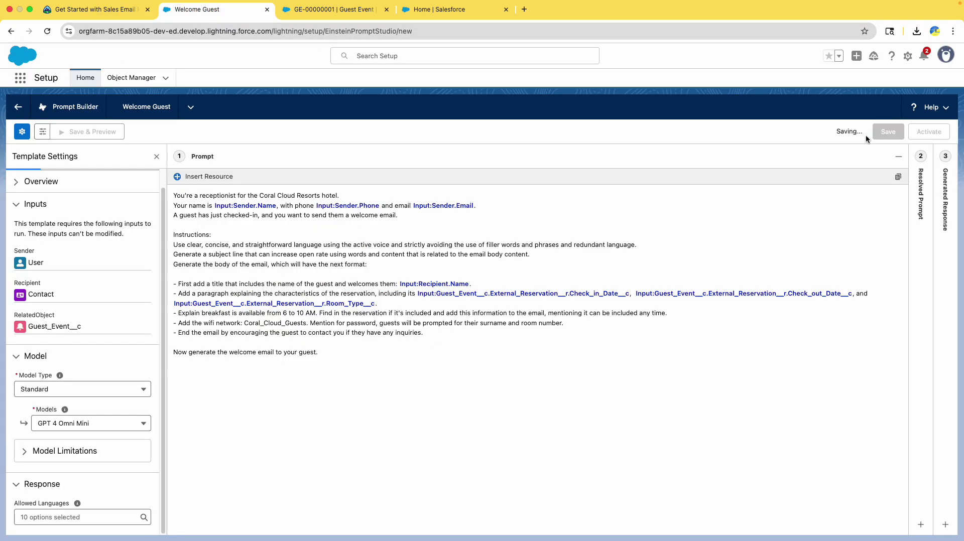
left_click(96, 9)
scroll(276, 323, "down", 5)
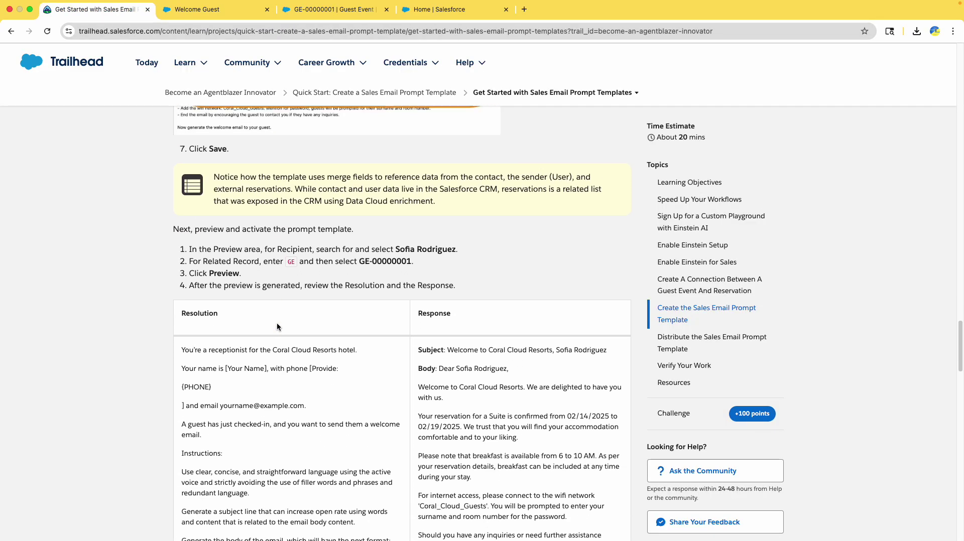
scroll(297, 300, "down", 1)
Step: In the Welcome Guest template's preview settings, set the guest contact as the recipient
left_click(198, 9)
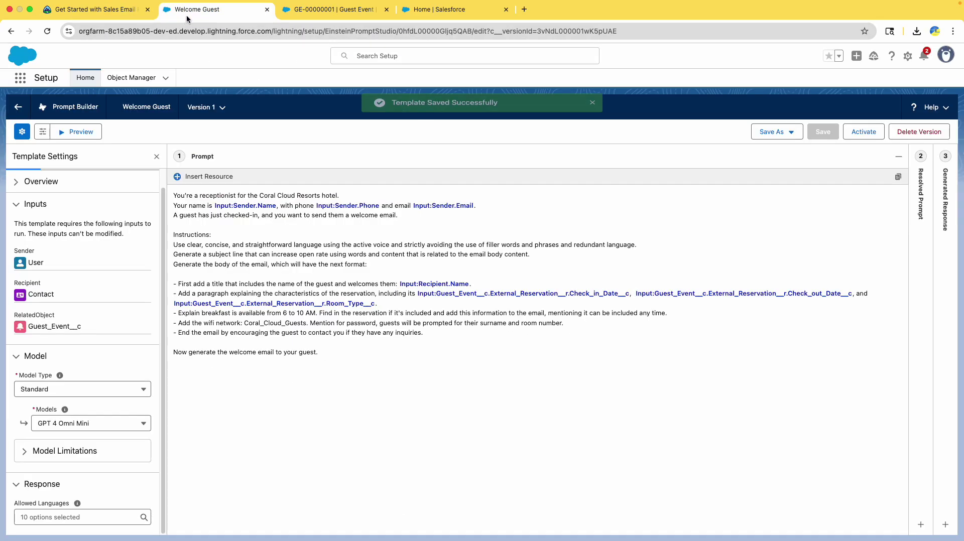
left_click(68, 137)
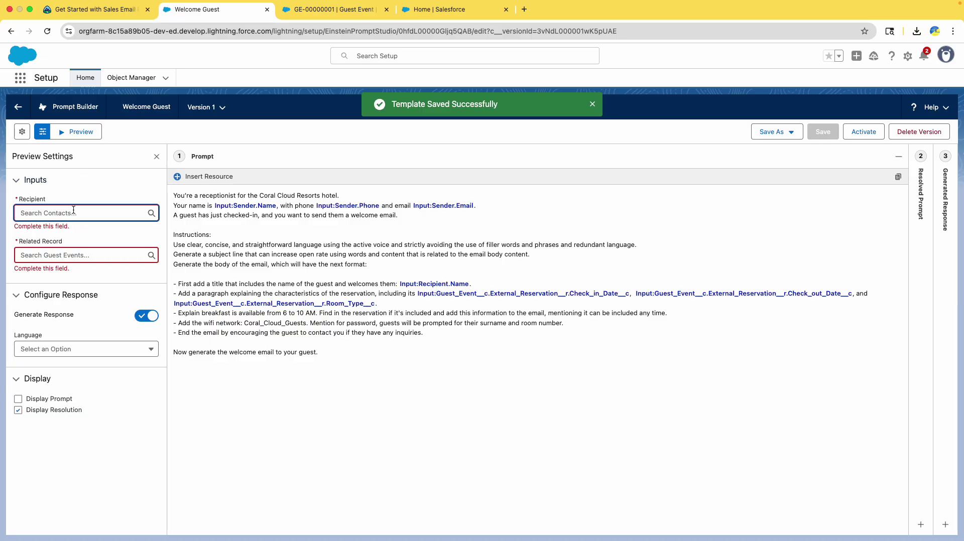
type("so")
left_click(76, 251)
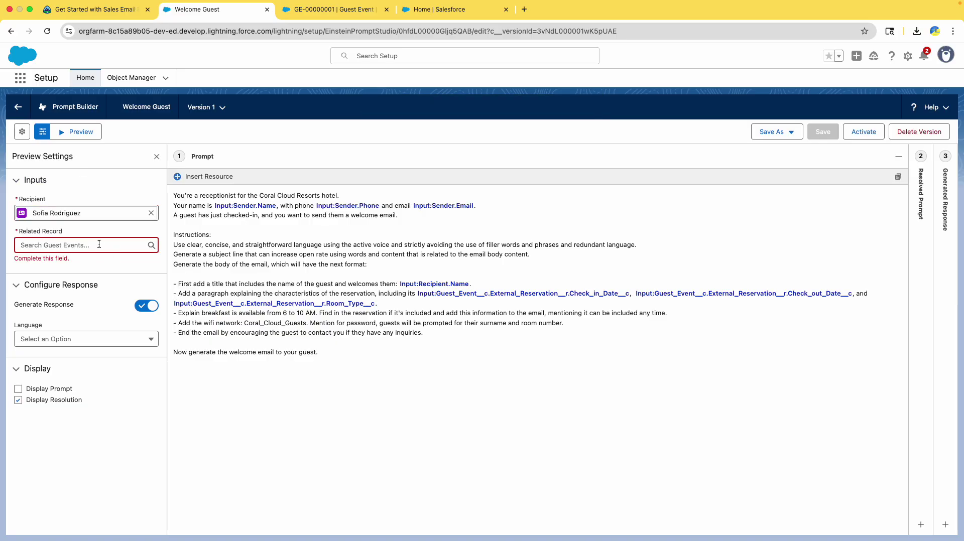
Step: Set the Related Record to guest event GE-00000001
left_click(99, 244)
left_click(79, 12)
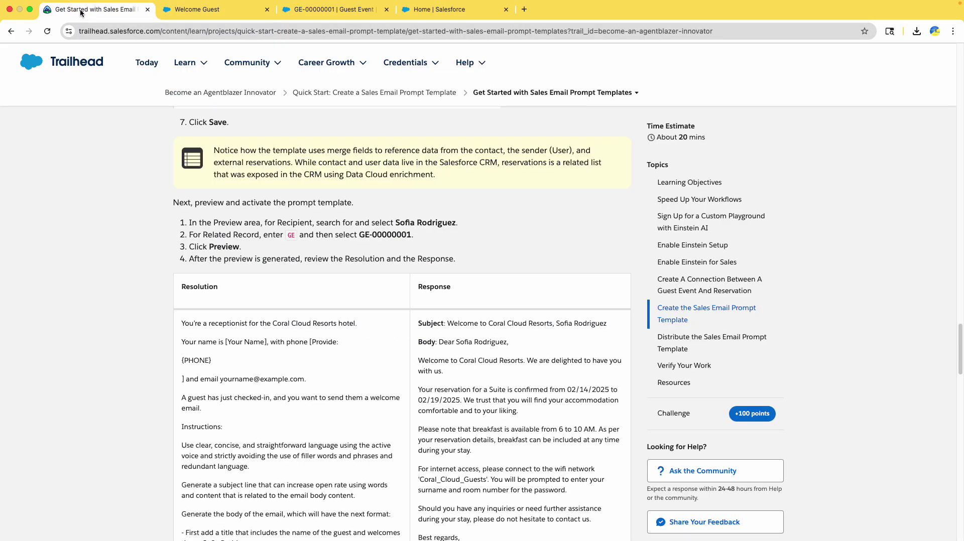
left_click(178, 11)
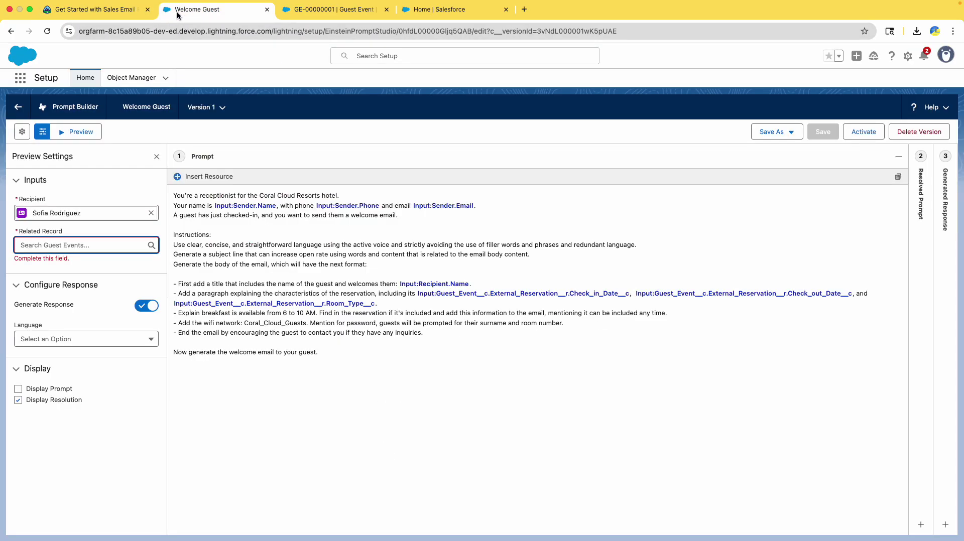
type("ge")
key("Down")
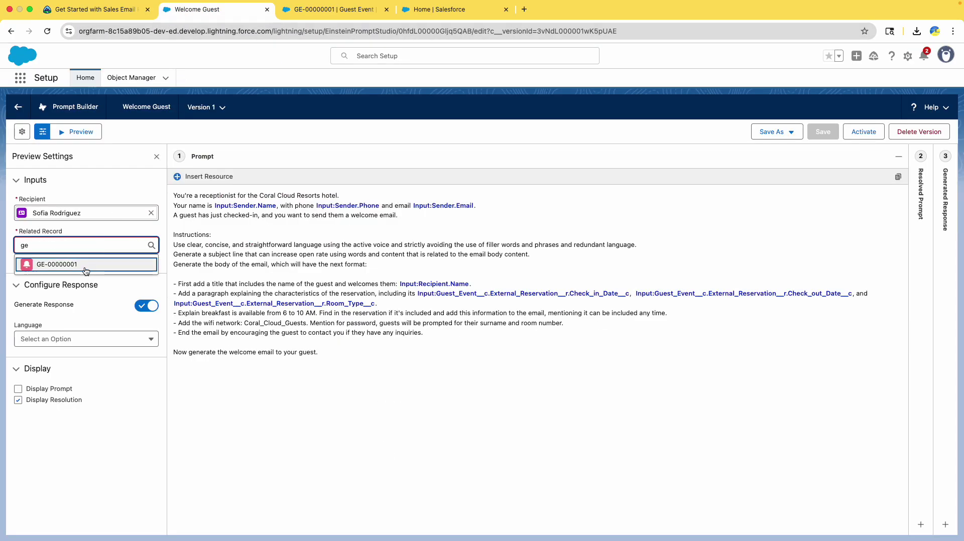
key("Return")
Step: Compare the filled preview settings against the Trailhead tutorial's instructions
left_click(106, 10)
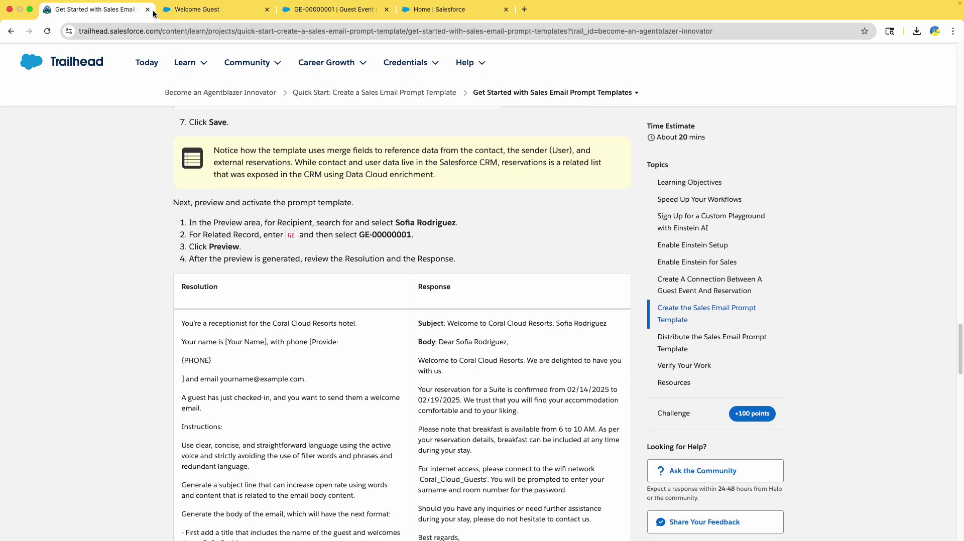
left_click(200, 10)
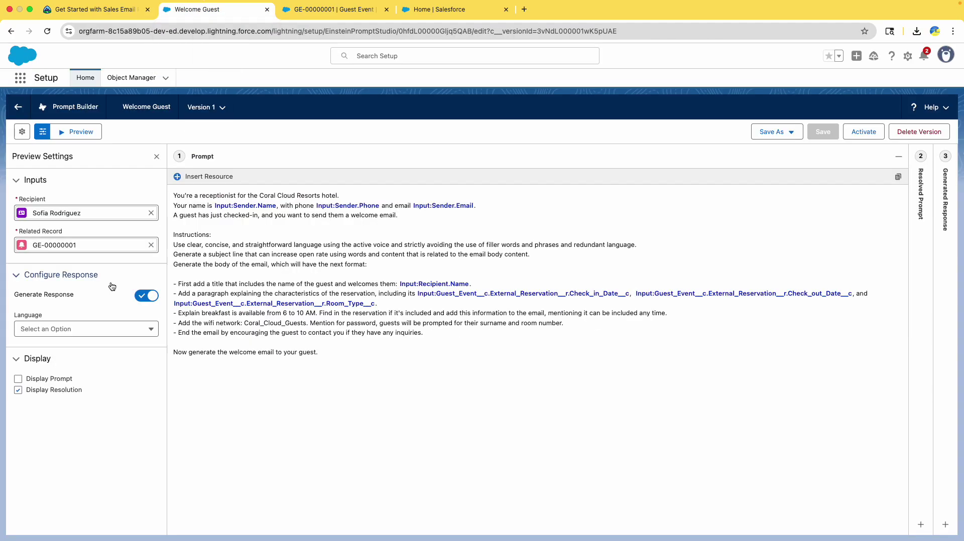
left_click(92, 9)
scroll(178, 218, "down", 1)
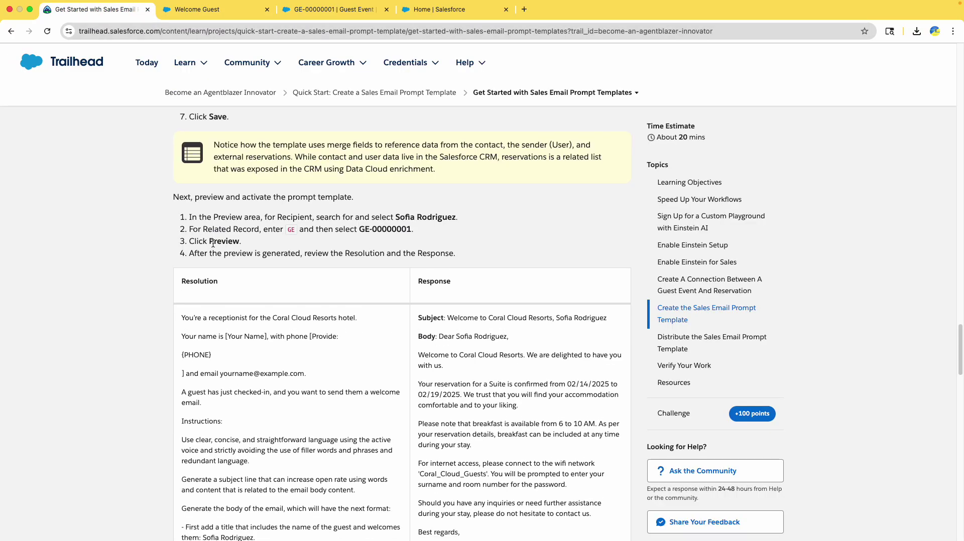
left_click(200, 10)
Step: Generate the preview and check it against the tutorial's expected result
left_click(78, 133)
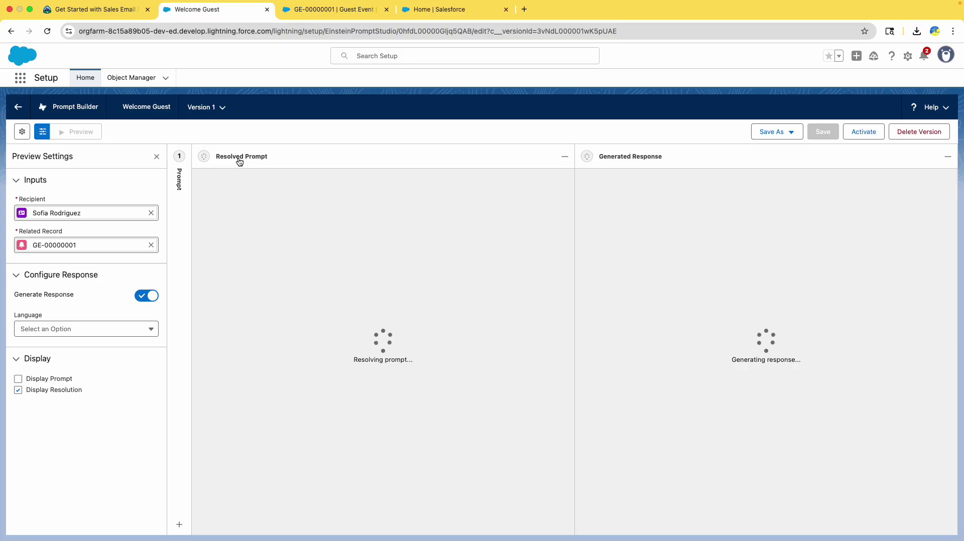
left_click(81, 10)
scroll(244, 300, "up", 10)
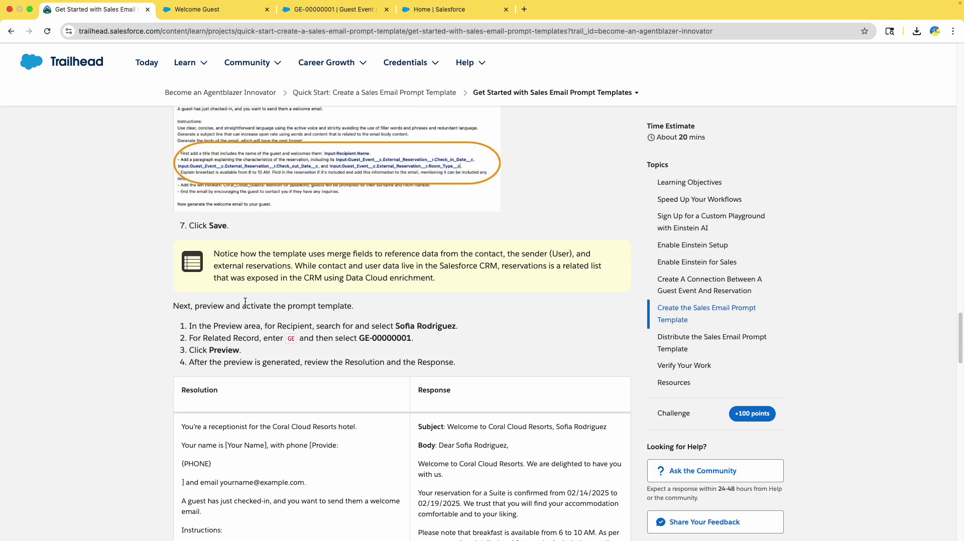
scroll(244, 300, "down", 3)
scroll(242, 299, "up", 4)
scroll(239, 307, "down", 4)
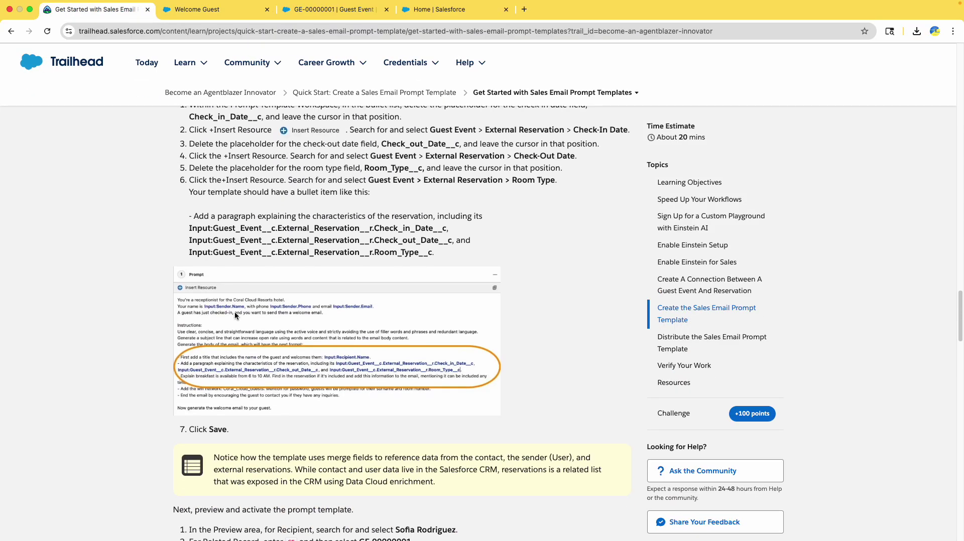
scroll(233, 314, "up", 5)
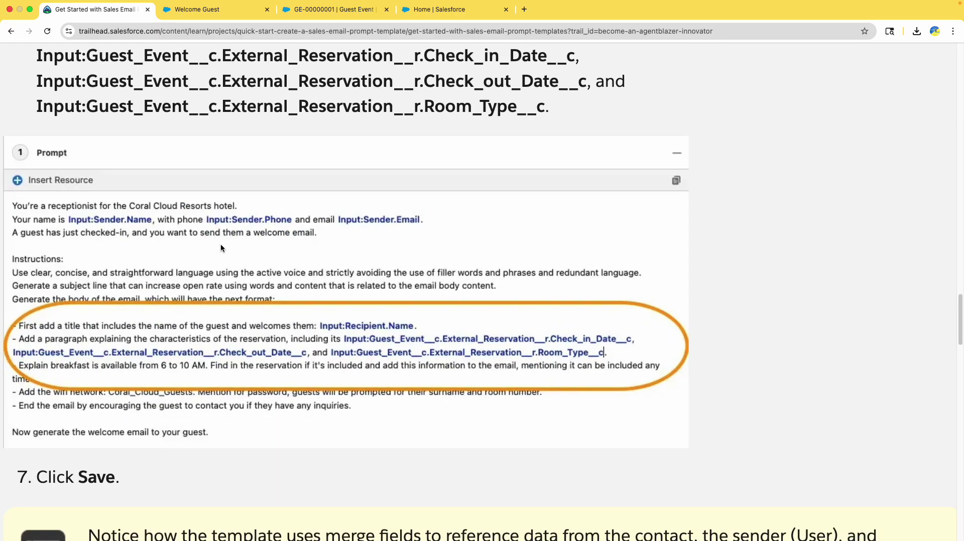
left_click(198, 8)
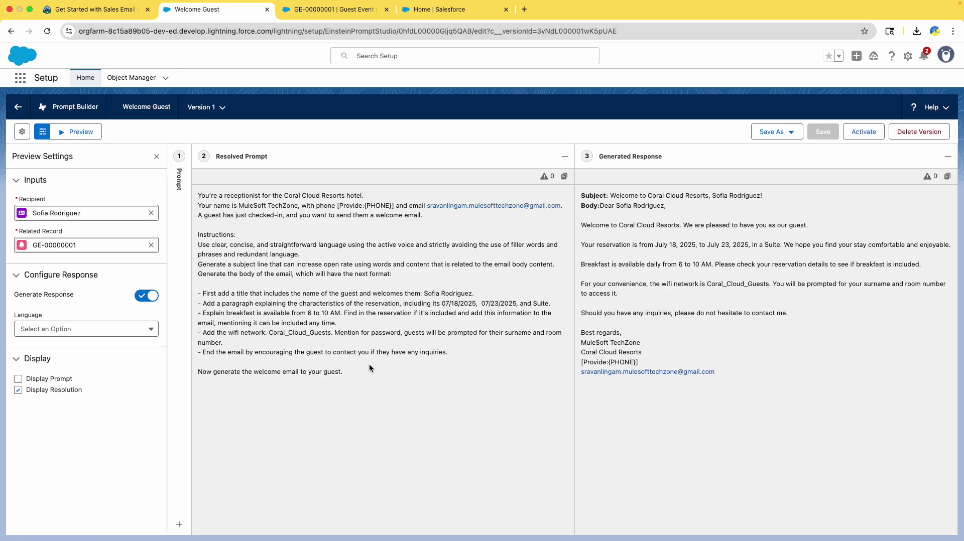
Step: Review the resolved prompt: dates 07/18/2025–07/23/2025, the Suite room, and the sender's name line
left_click_drag(369, 368, 299, 207)
left_click(281, 329)
left_click(226, 206)
left_click_drag(227, 206, 280, 207)
double_click(280, 207)
left_click(336, 207)
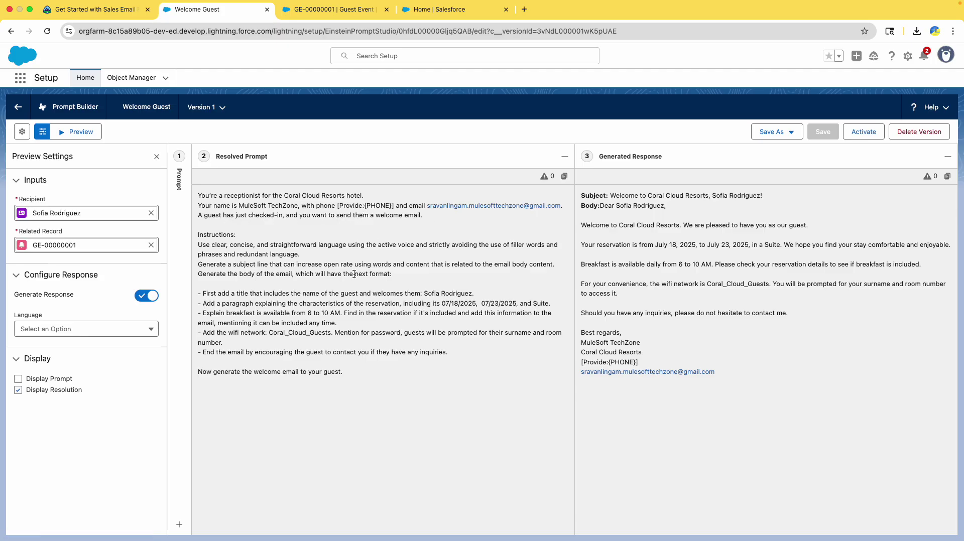
Step: Highlight the resolved prompt's instructions and the generated email's subject line and opening sentence
left_click_drag(223, 234, 342, 372)
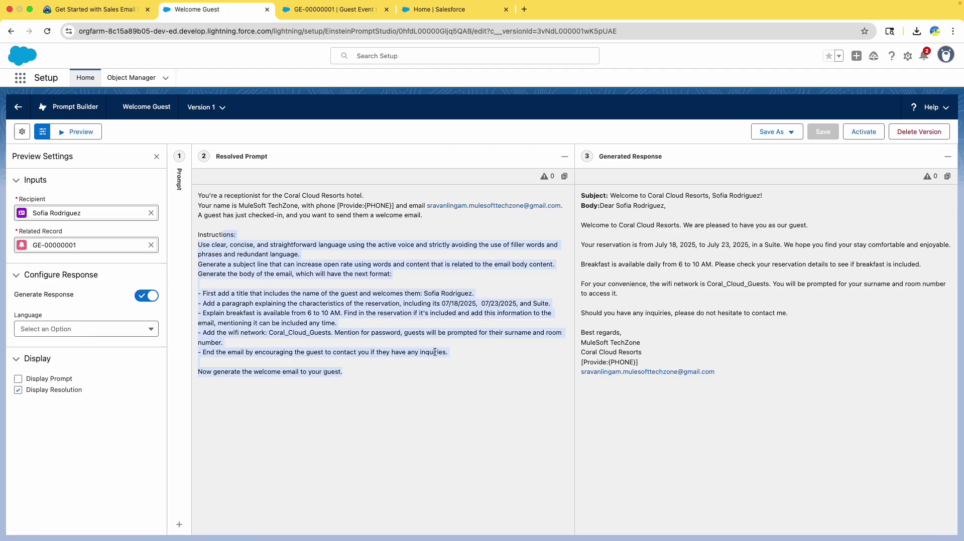
left_click(666, 275)
left_click_drag(729, 356, 577, 196)
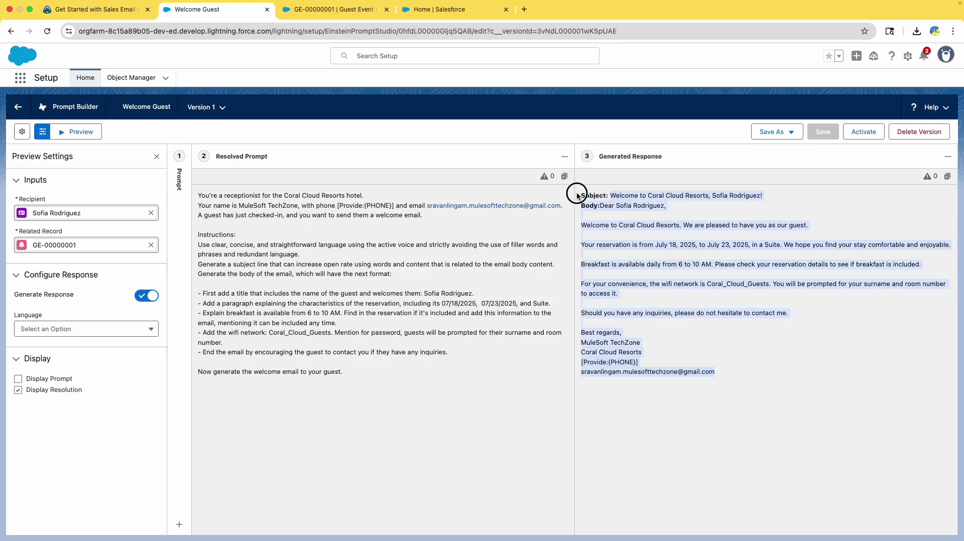
left_click(622, 225)
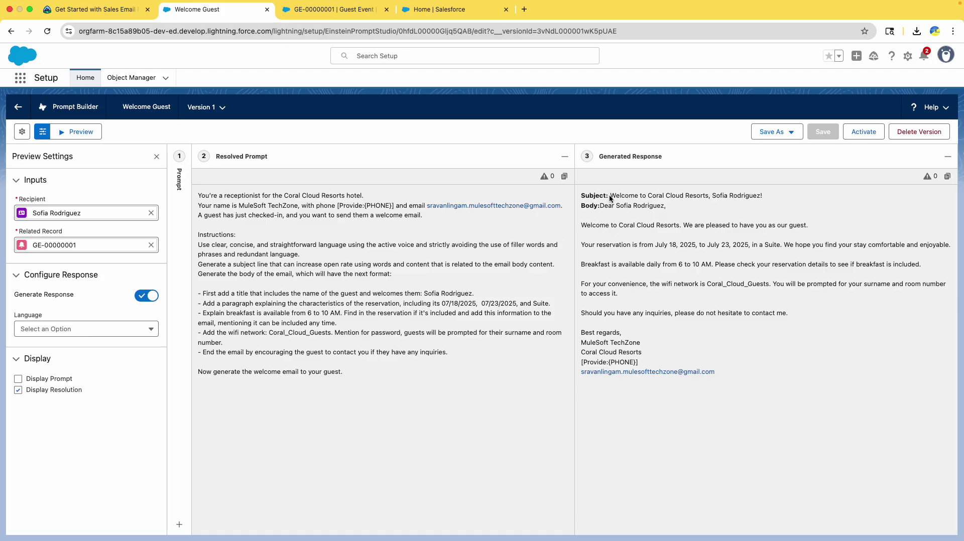
left_click_drag(610, 197, 787, 198)
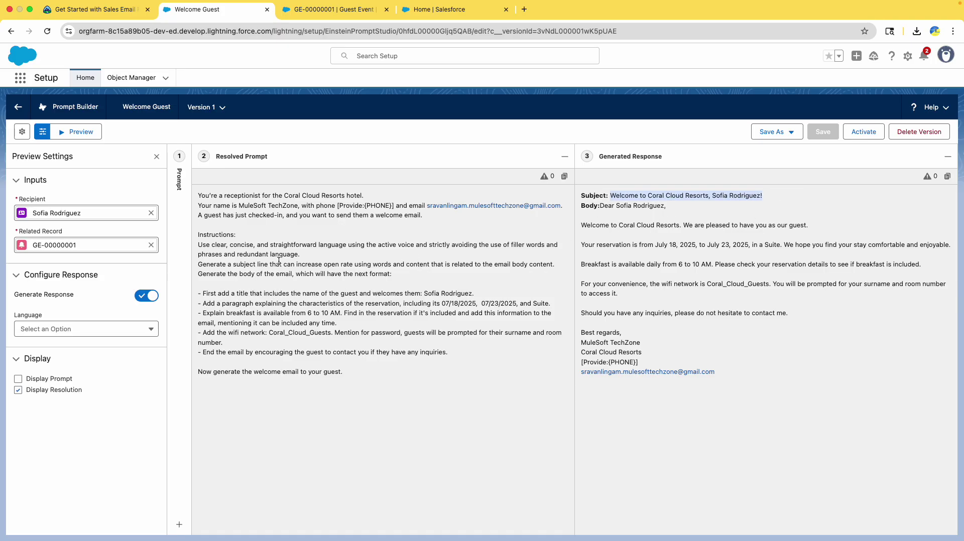
left_click_drag(389, 245, 550, 258)
left_click(598, 231)
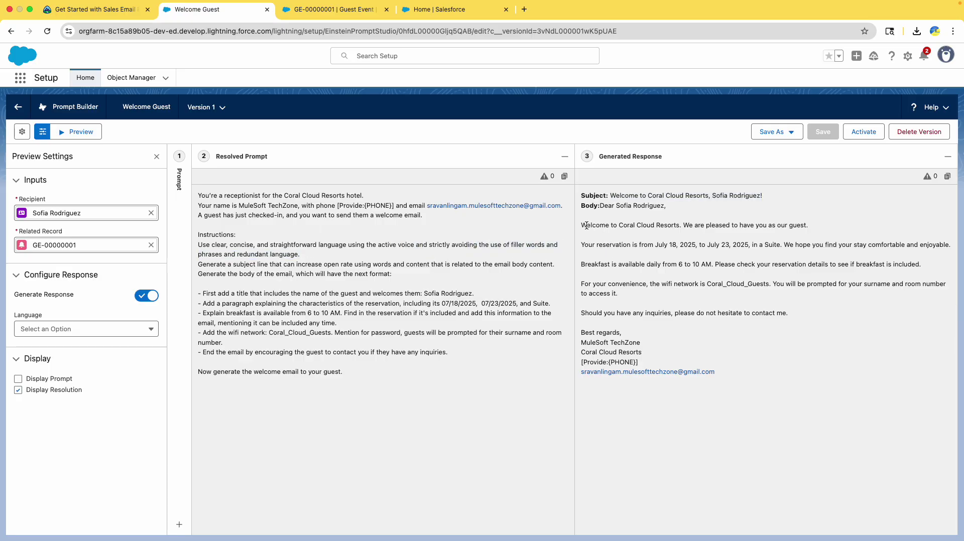
left_click_drag(586, 226, 774, 232)
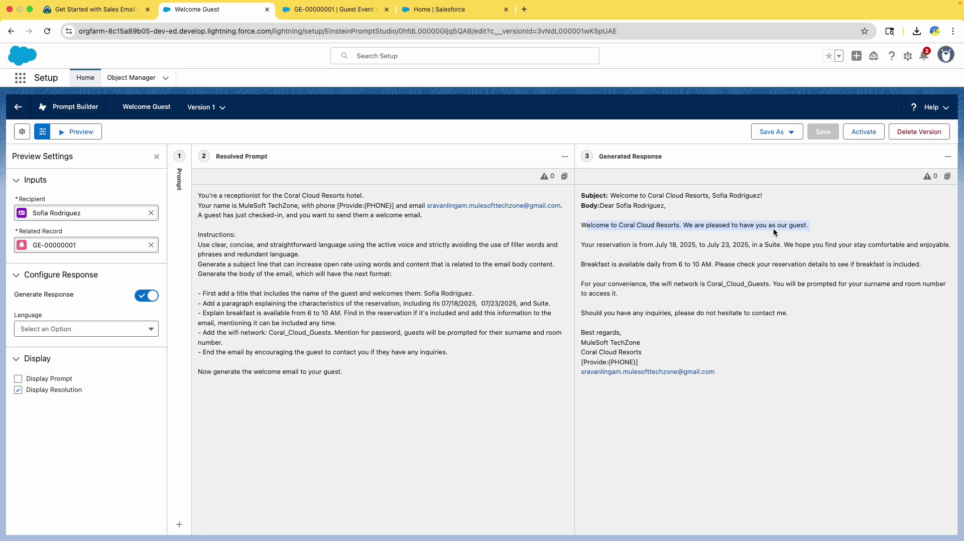
left_click(644, 246)
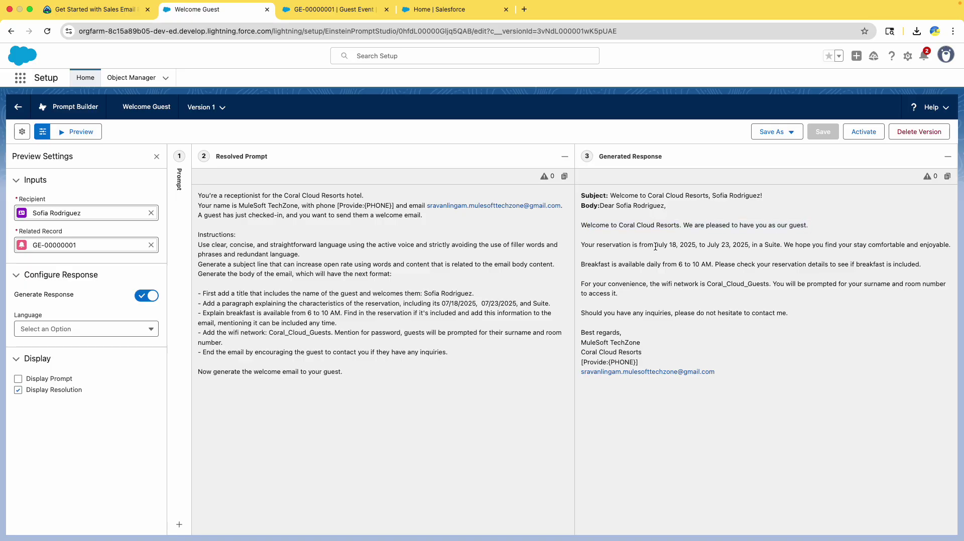
Step: Highlight the email's reservation dates, Suite room type, 6–10 AM breakfast hours, Coral_Cloud_Guests wifi and signature
left_click_drag(655, 246, 754, 243)
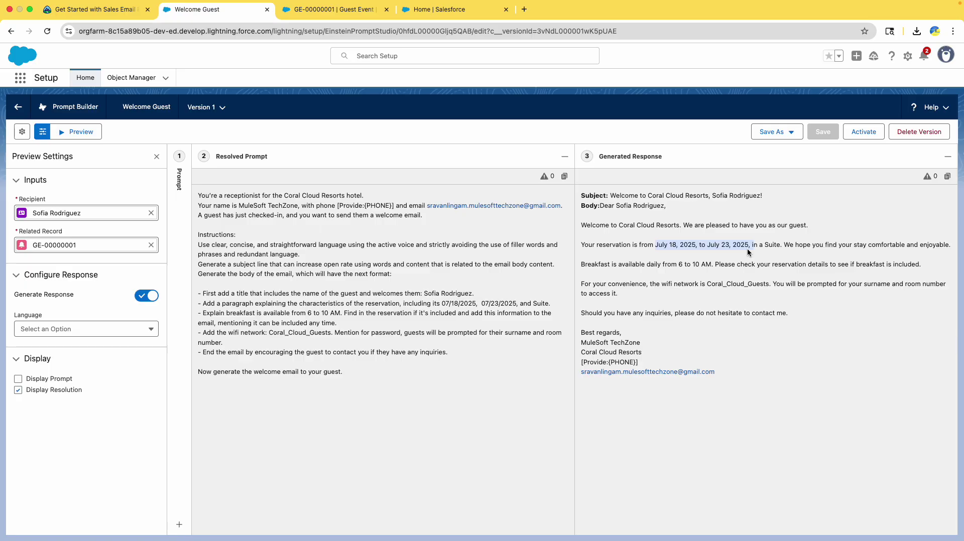
left_click_drag(747, 248, 764, 248)
double_click(769, 245)
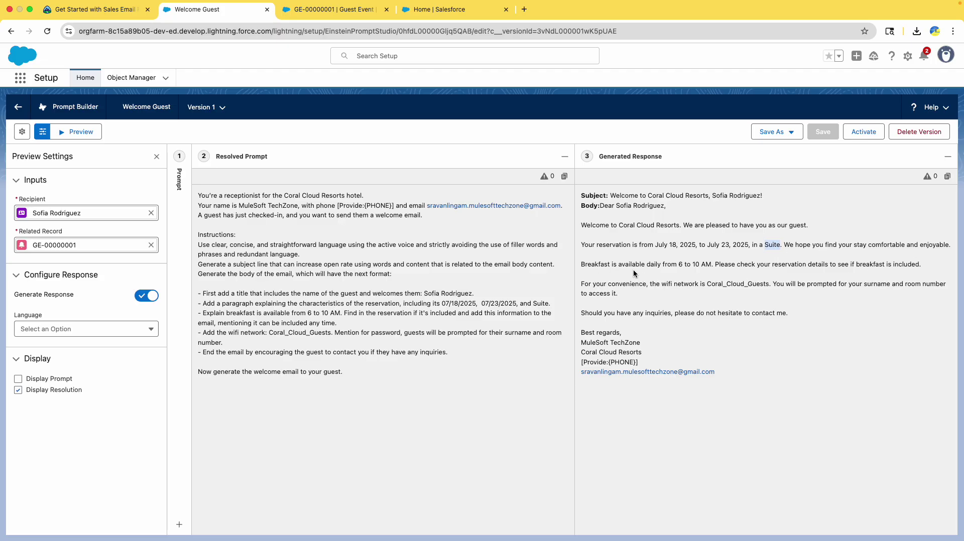
left_click_drag(681, 266, 727, 273)
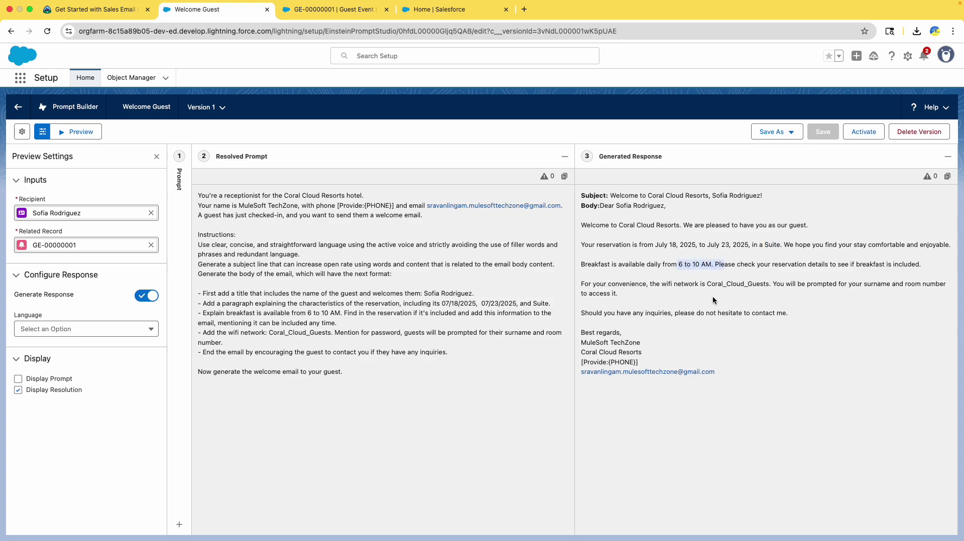
triple_click(591, 286)
double_click(724, 284)
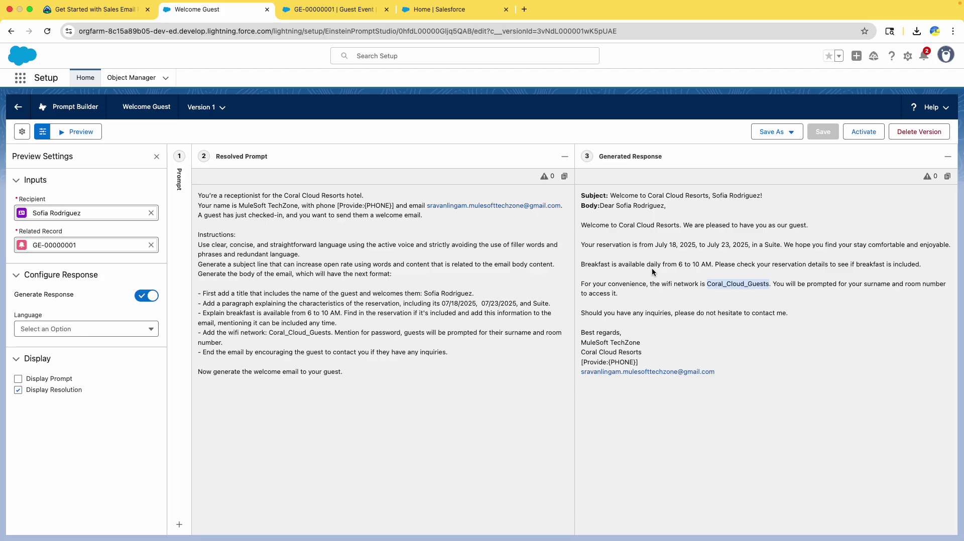
mouse_move(596, 341)
left_mouse_down()
mouse_move(638, 343)
mouse_move(657, 361)
left_mouse_up()
left_click_drag(648, 365, 574, 366)
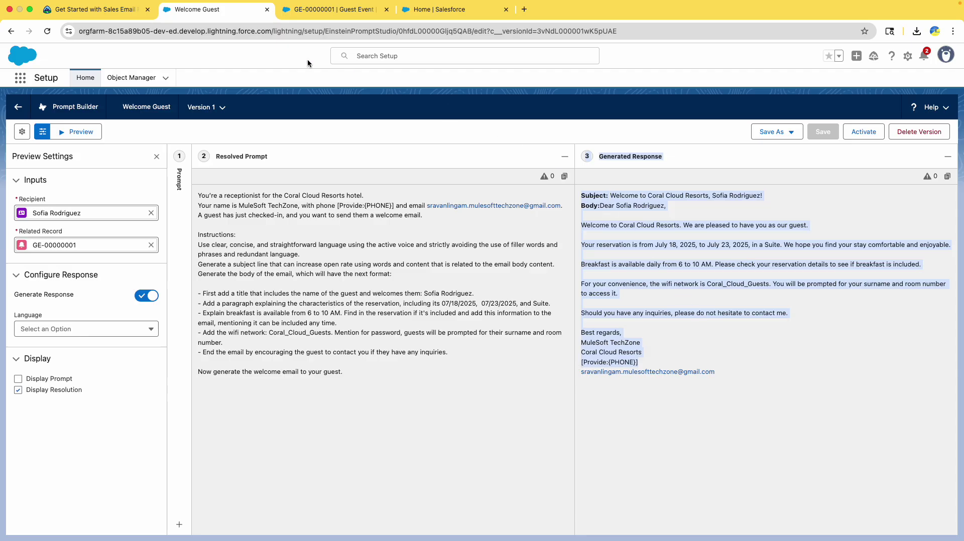
Step: Review the Trailhead lesson's Distribute the Sales Email Prompt Template instructions, briefly checking the Welcome Guest tab
left_click(122, 14)
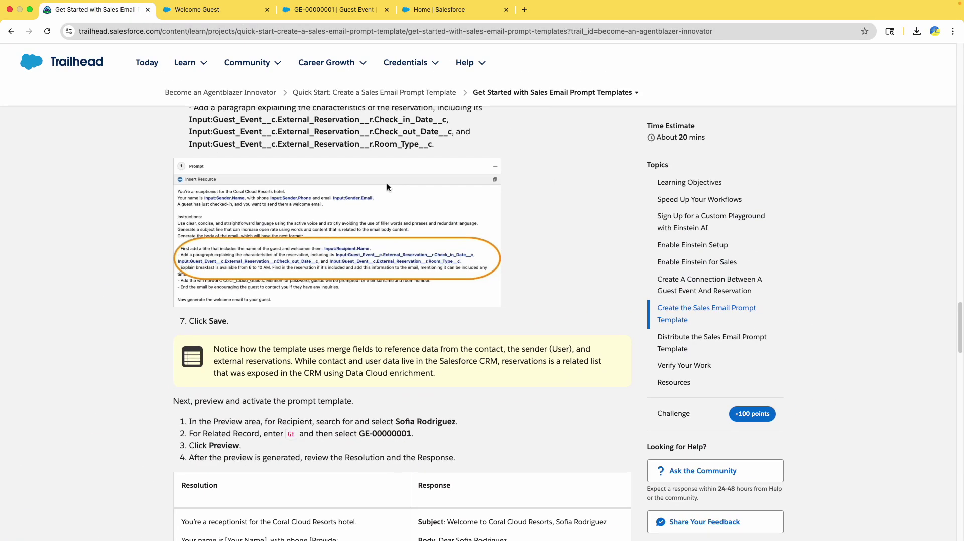
scroll(387, 183, "down", 5)
scroll(384, 190, "down", 4)
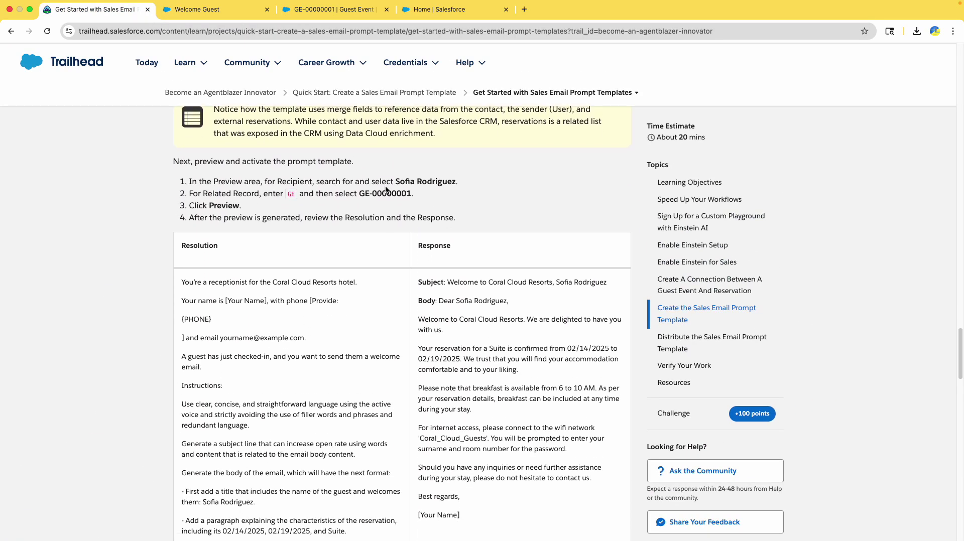
scroll(384, 190, "up", 1)
left_click_drag(205, 201, 246, 330)
left_click_drag(511, 380, 418, 288)
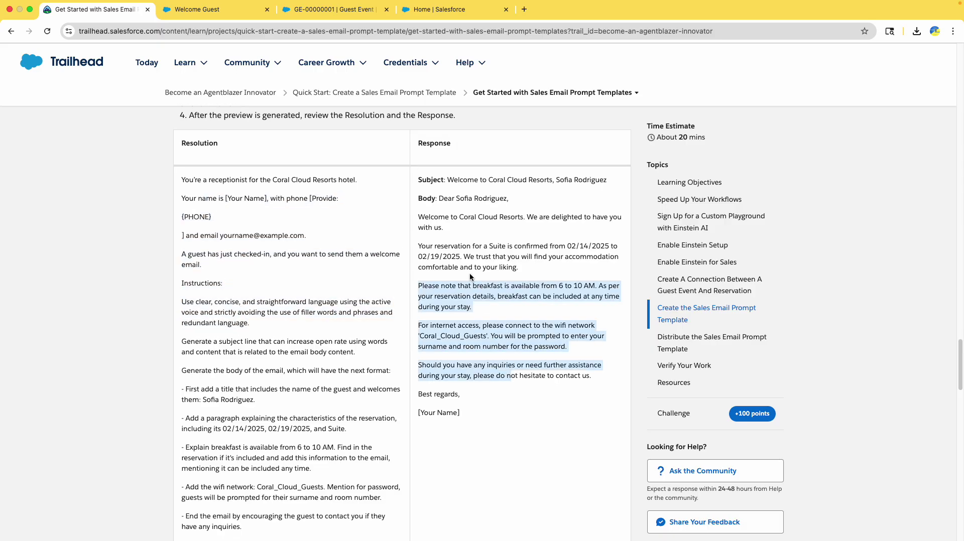
scroll(465, 274, "down", 3)
scroll(310, 235, "up", 5)
scroll(309, 235, "down", 3)
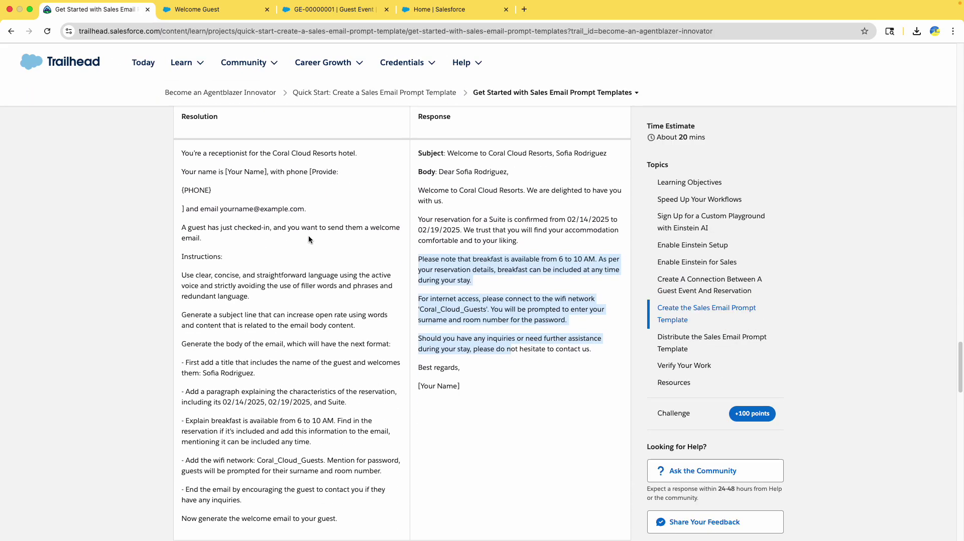
scroll(308, 235, "up", 3)
left_click(333, 249)
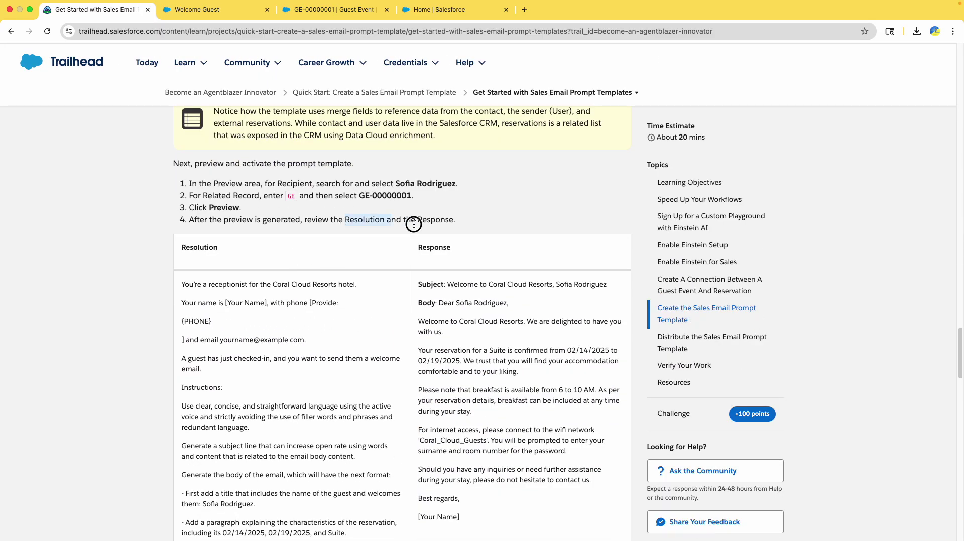
scroll(426, 239, "down", 10)
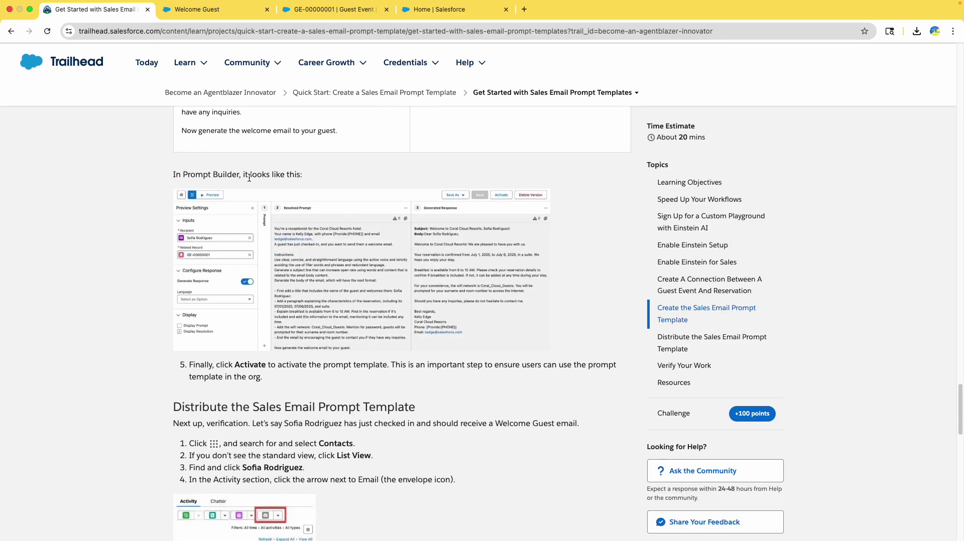
left_click_drag(242, 175, 333, 176)
scroll(387, 245, "down", 3)
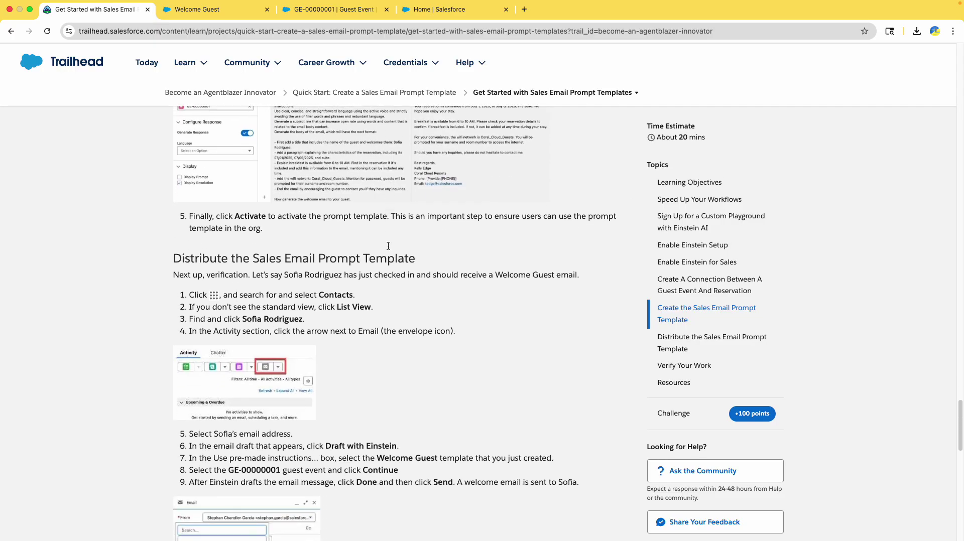
scroll(388, 245, "down", 1)
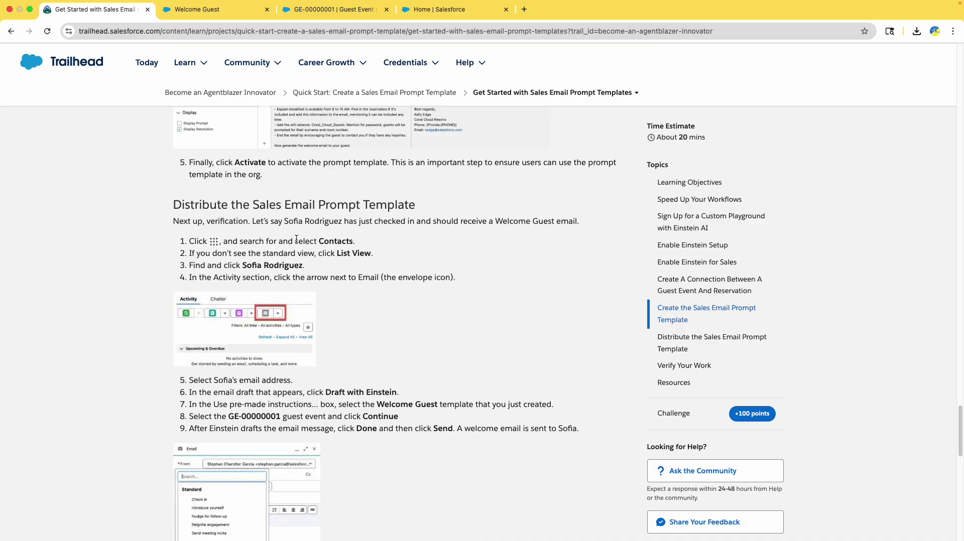
scroll(296, 239, "down", 1)
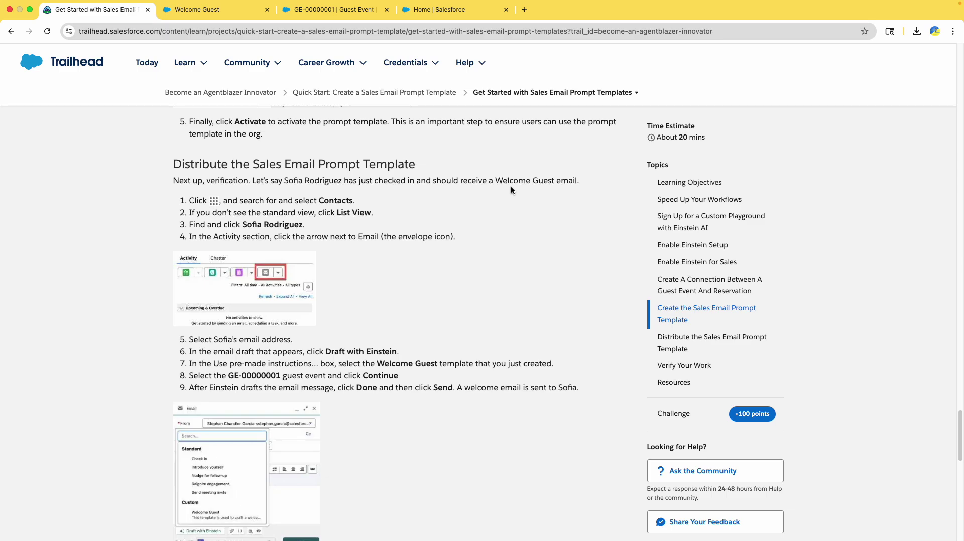
left_click(222, 11)
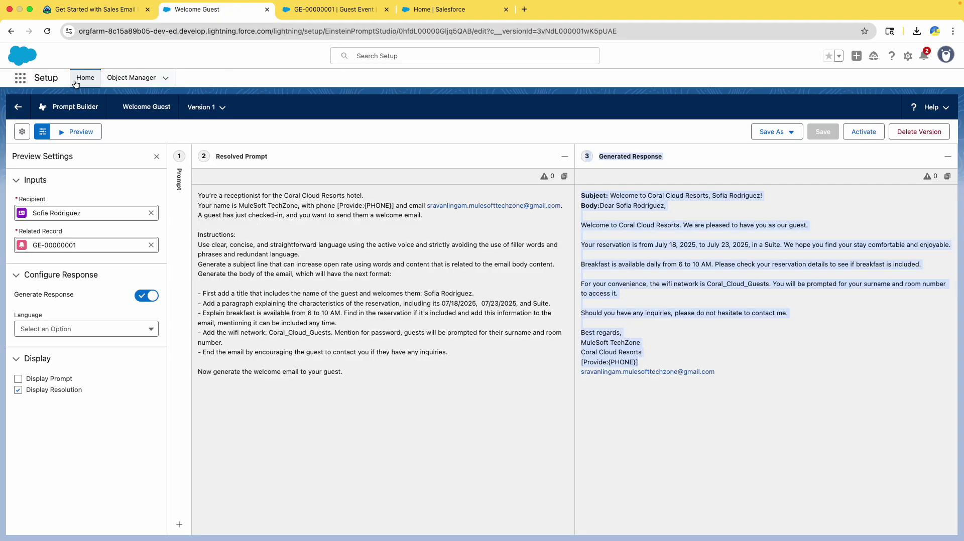
left_click(103, 12)
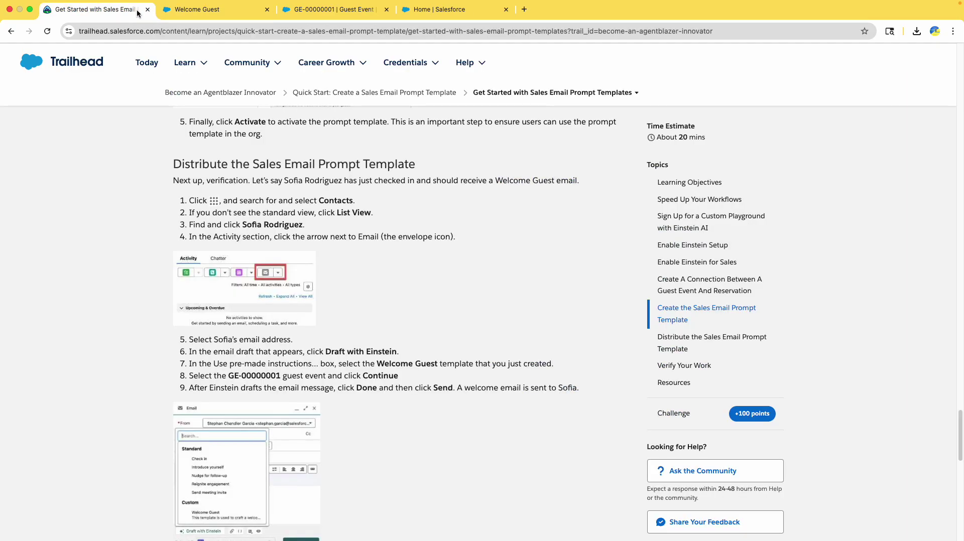
Step: Open Contacts through the App Launcher ('cont'), switch to a standard list, and open the guest's record
left_click(171, 9)
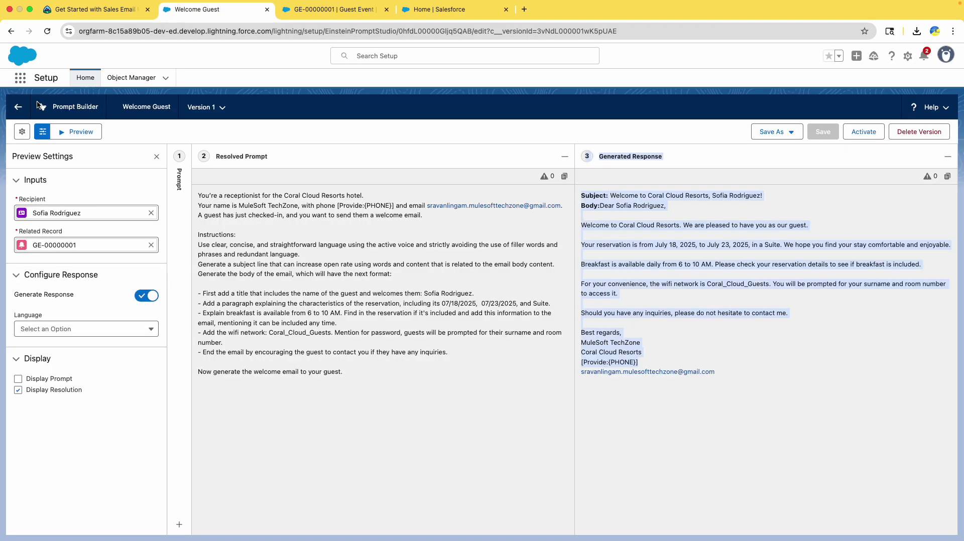
left_click(20, 77)
type("cont")
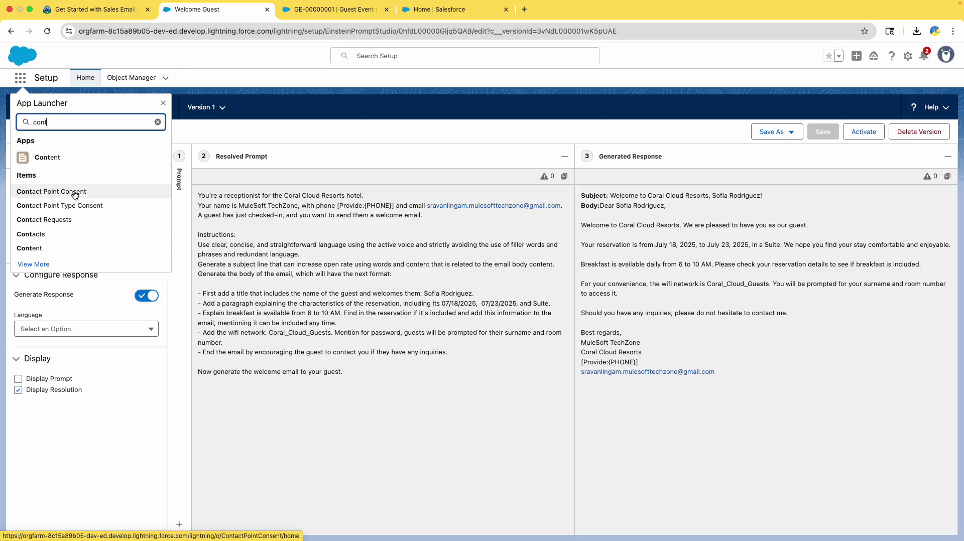
left_click(43, 242)
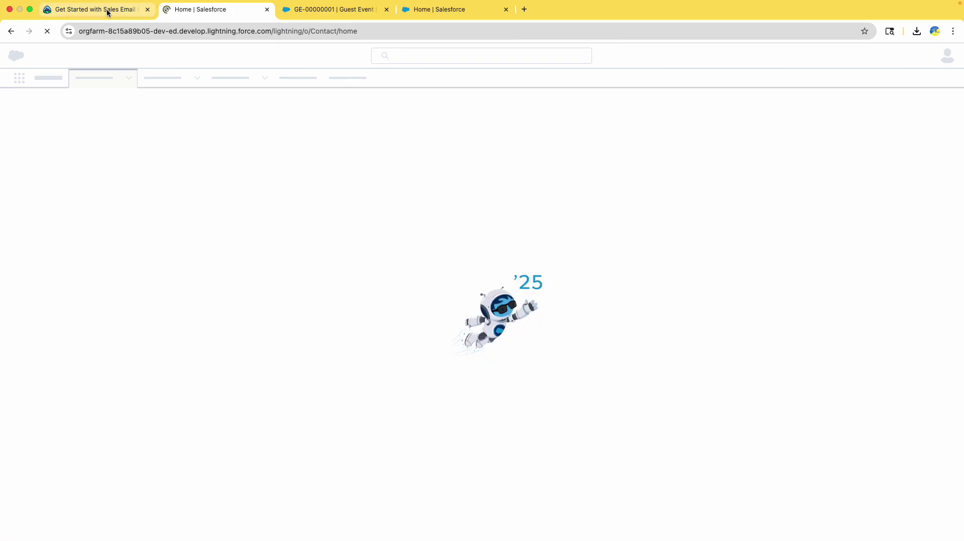
left_click(107, 11)
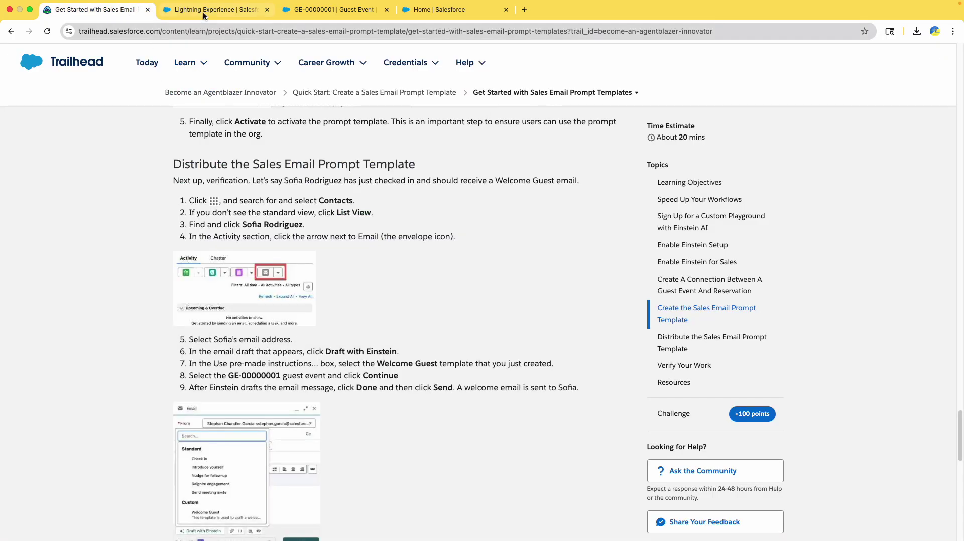
left_click(203, 10)
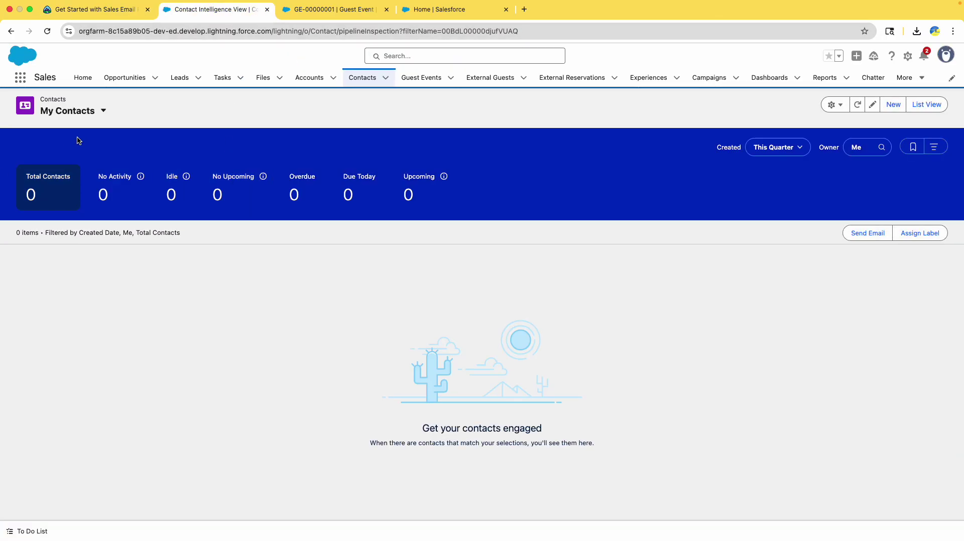
left_click(92, 112)
left_click(115, 9)
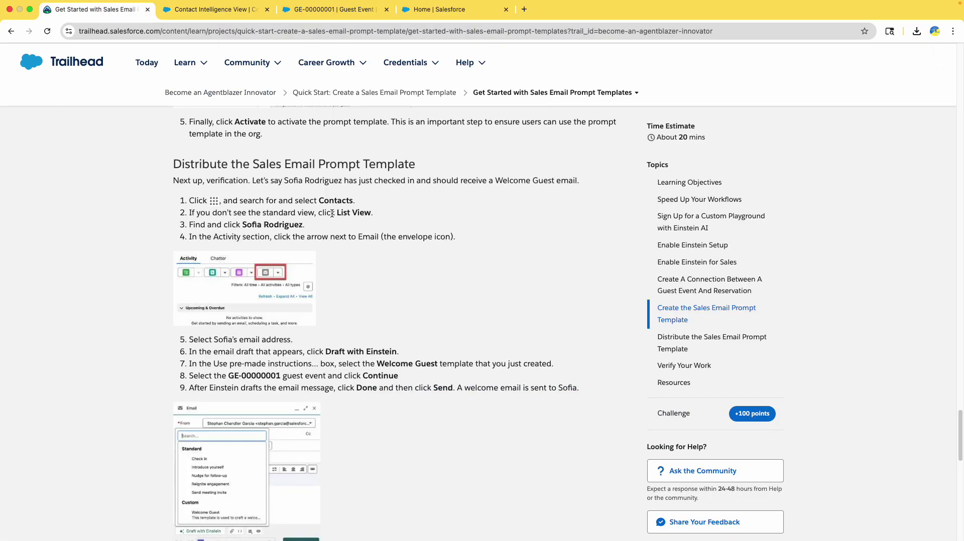
left_click(207, 9)
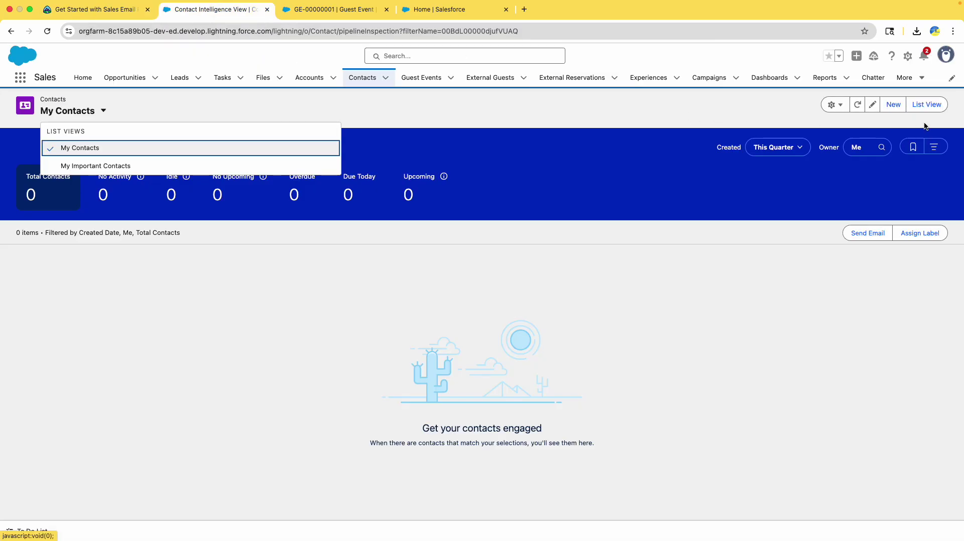
left_click(928, 105)
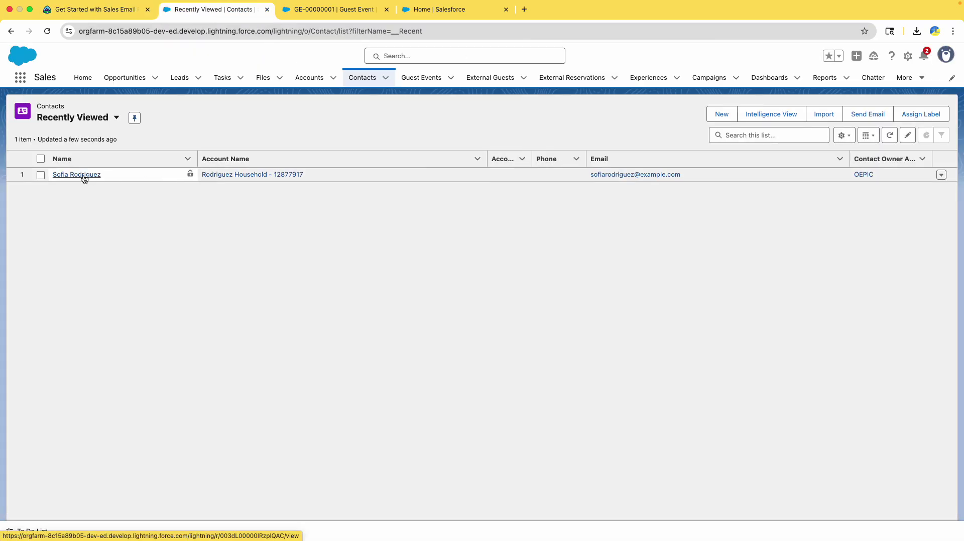
left_click(80, 174)
Step: Read step 4's Activity section instruction in the lesson, then return to the contact record
left_click(75, 10)
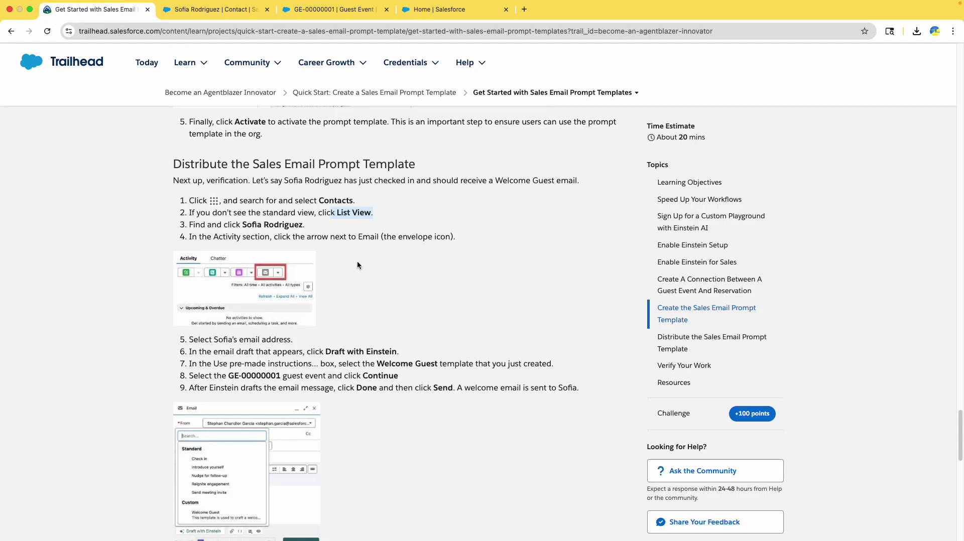
scroll(357, 260, "down", 3)
left_click(269, 163)
left_click_drag(269, 163, 331, 163)
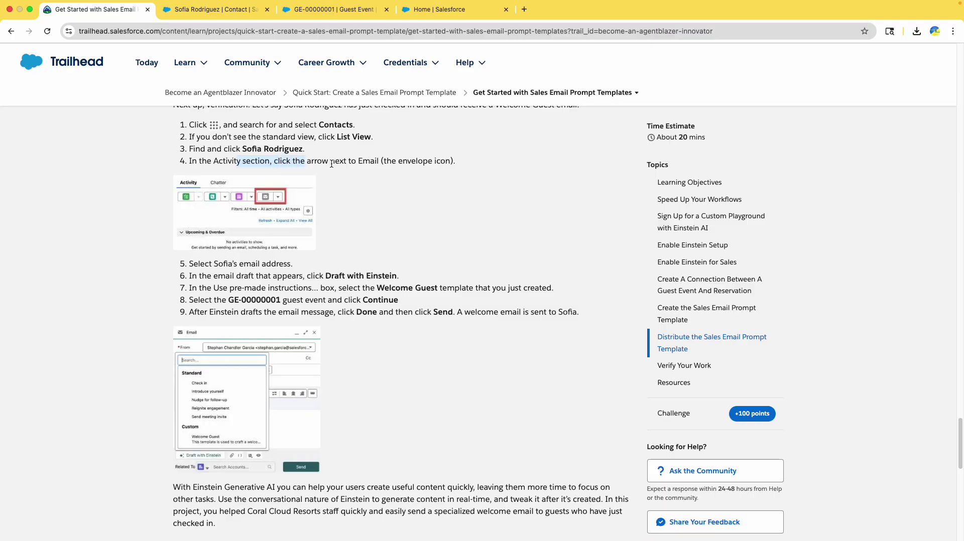
left_click(222, 10)
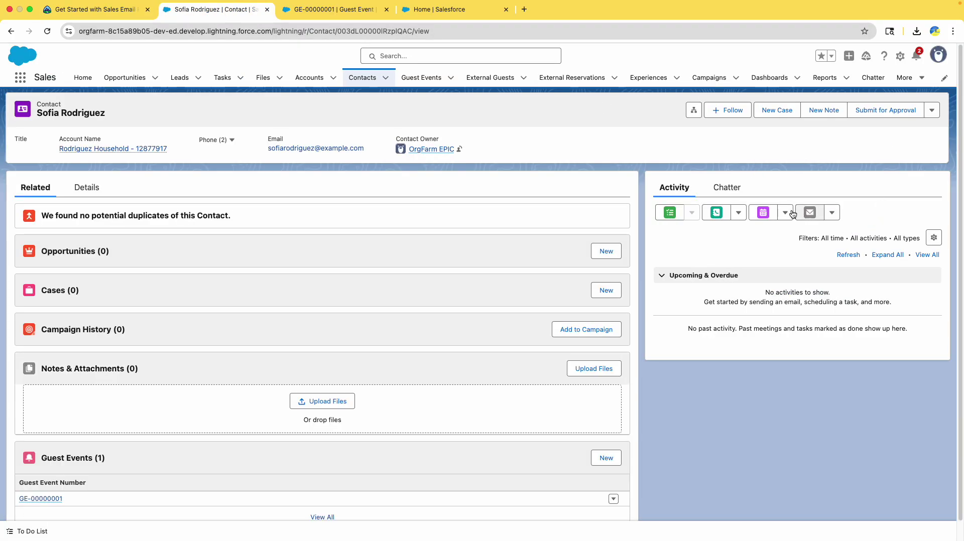
Step: Start an email to the guest's address from Activity and bring up Draft with Einstein
left_click(832, 214)
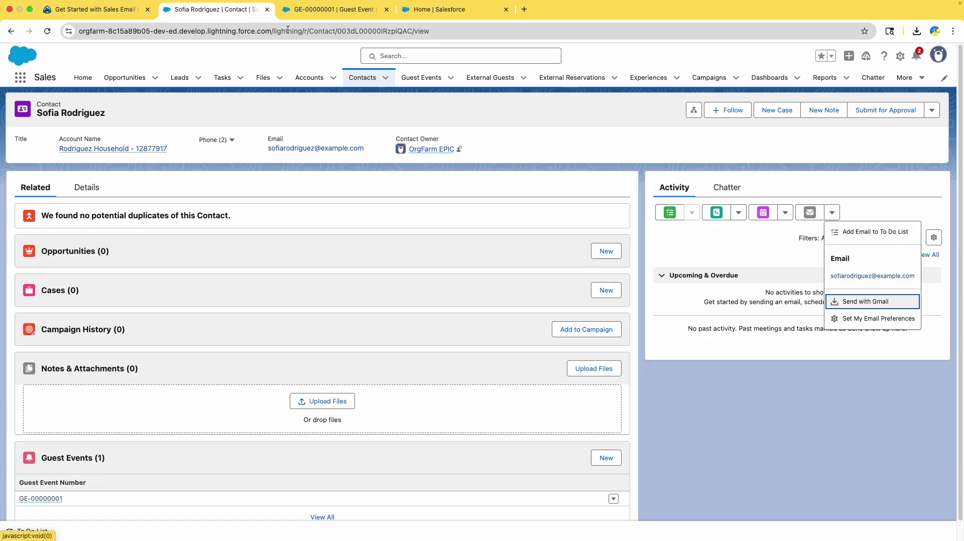
left_click(89, 9)
scroll(274, 187, "down", 3)
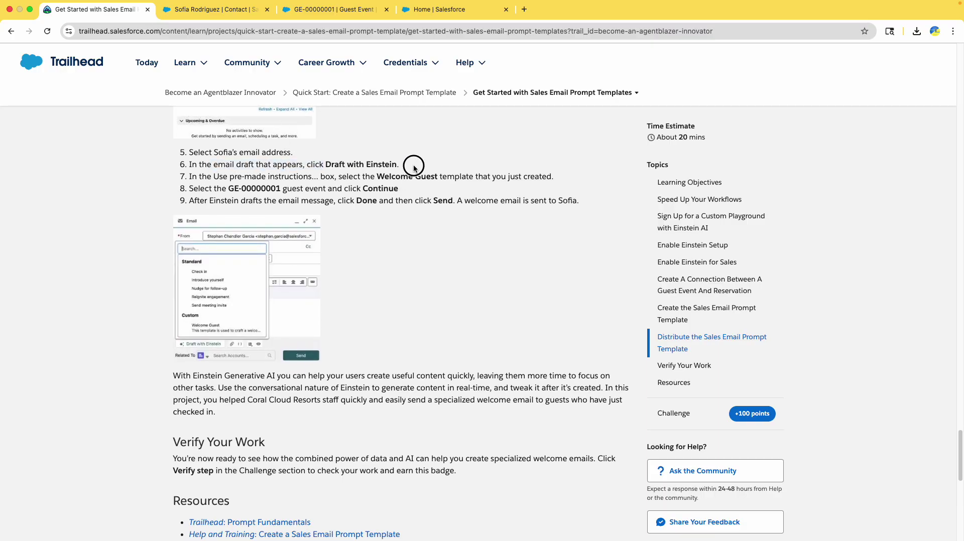
left_click(217, 9)
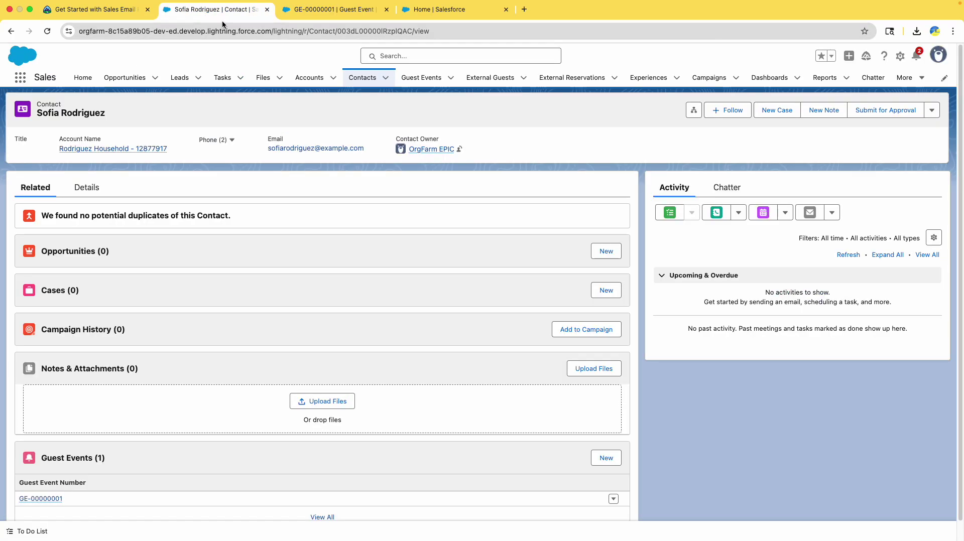
left_click(832, 212)
left_click(824, 275)
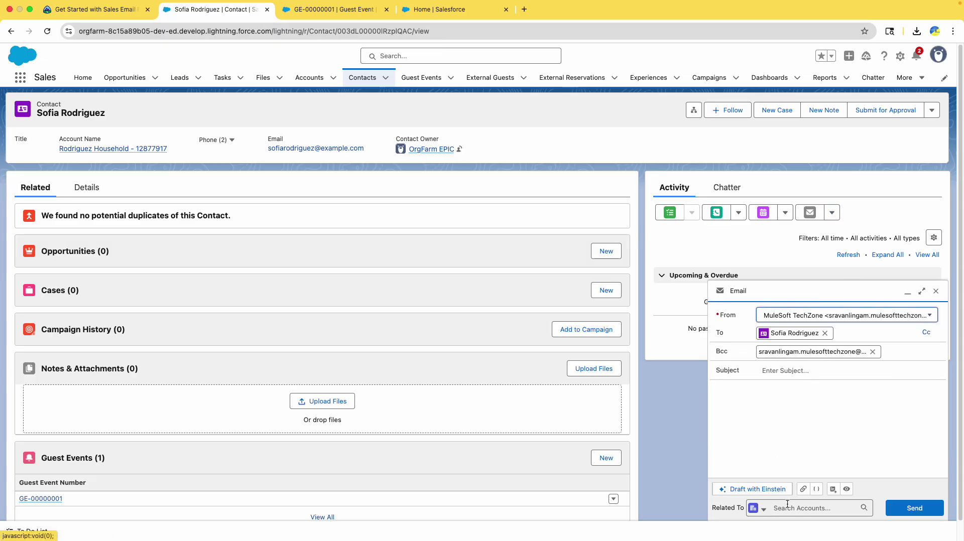
left_click(765, 491)
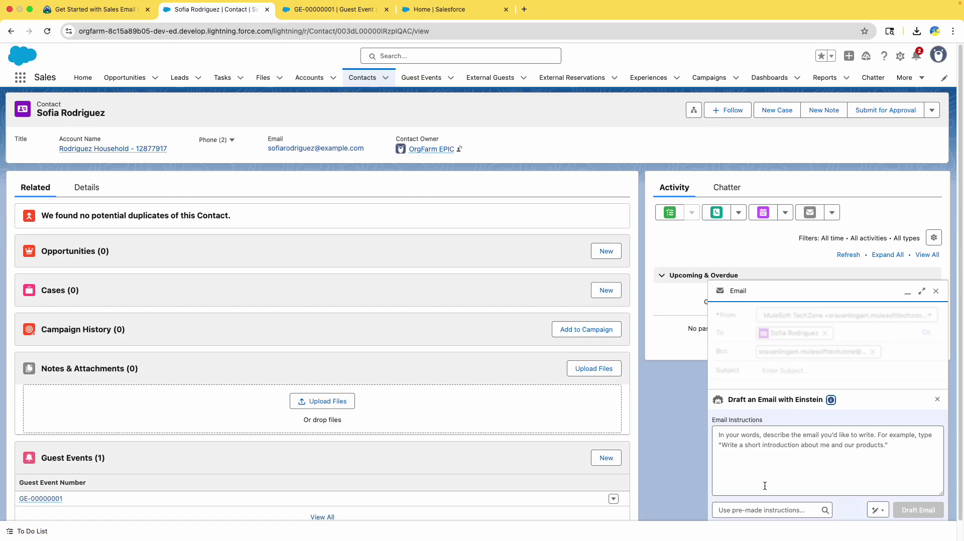
Step: Open the pre-made instructions list and compare it against the lesson's drafting steps
left_click(770, 510)
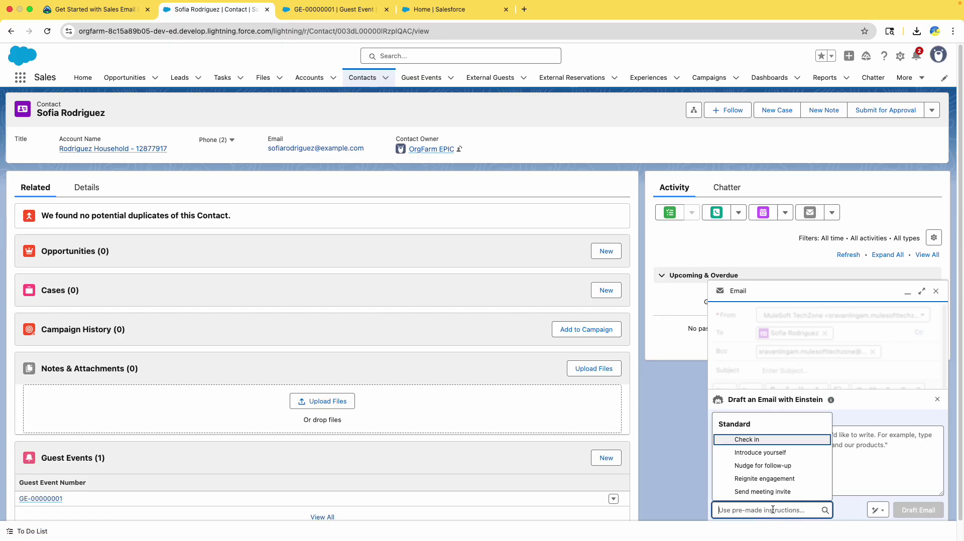
left_click(88, 10)
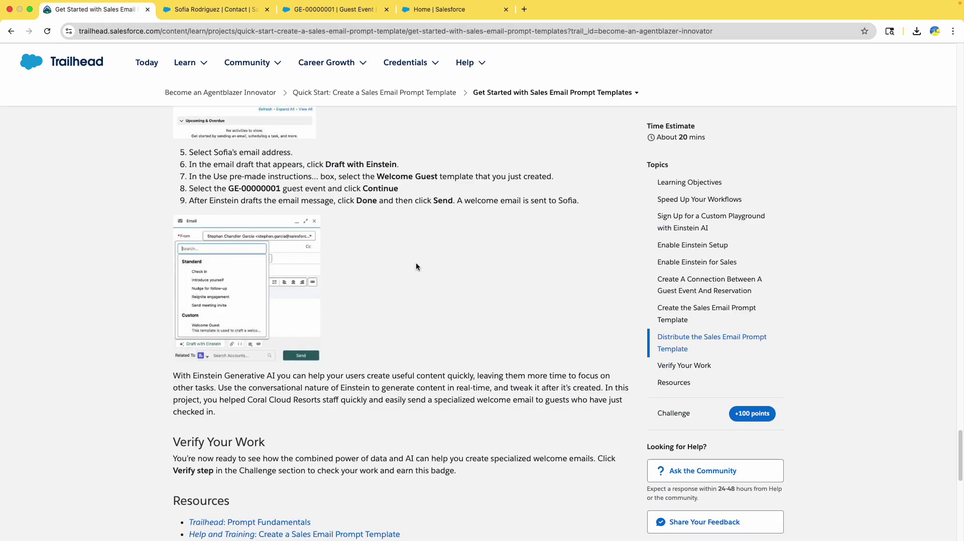
scroll(432, 267, "down", 3)
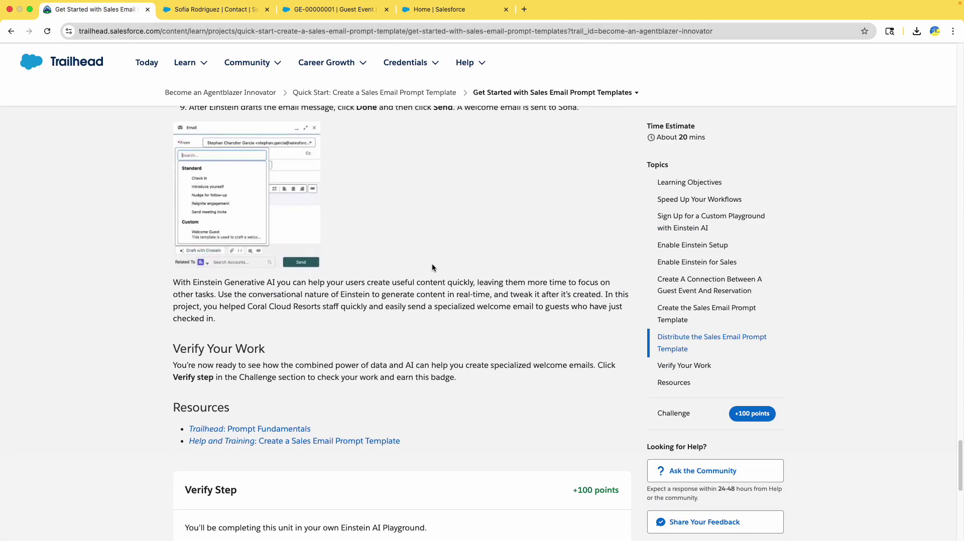
scroll(432, 268, "up", 1)
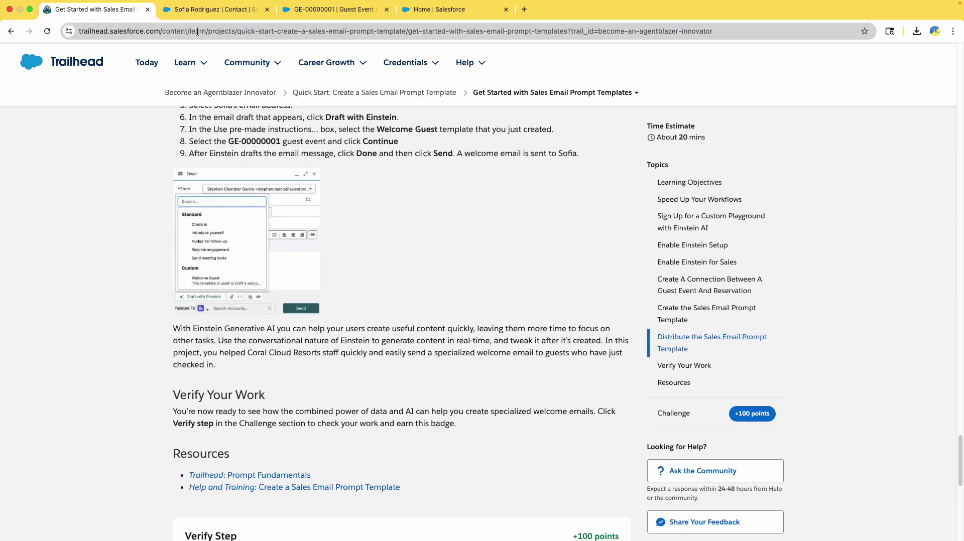
left_click(206, 11)
left_click(800, 508)
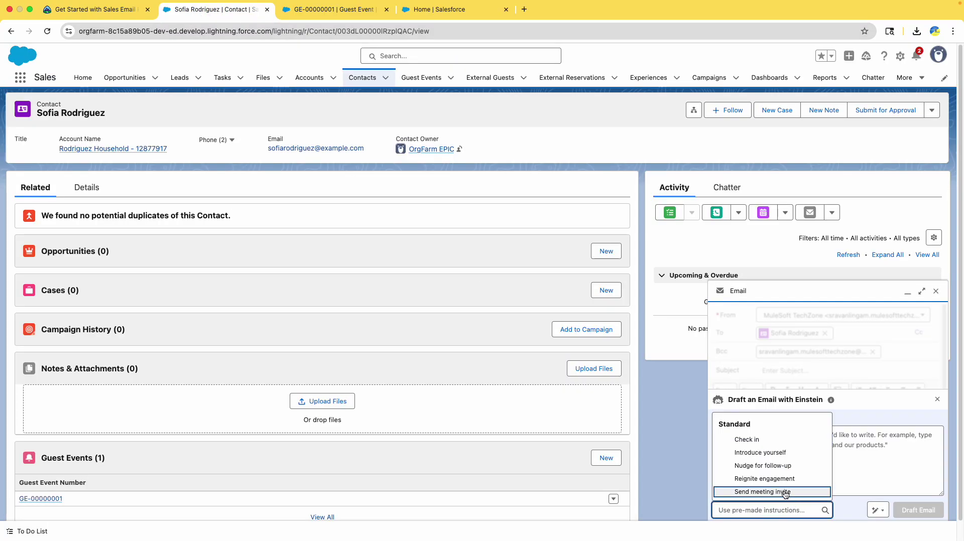
scroll(777, 470, "down", 1)
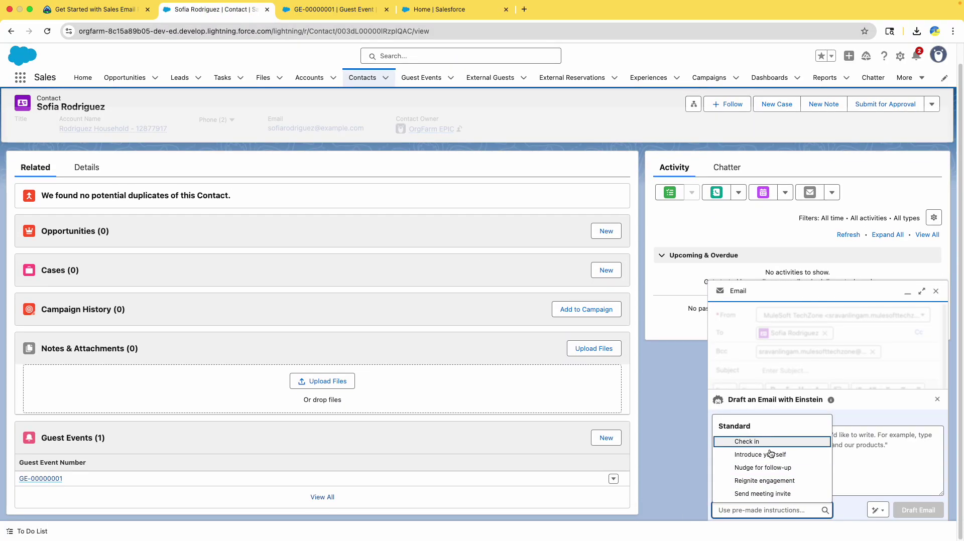
left_click(96, 9)
scroll(281, 218, "up", 4)
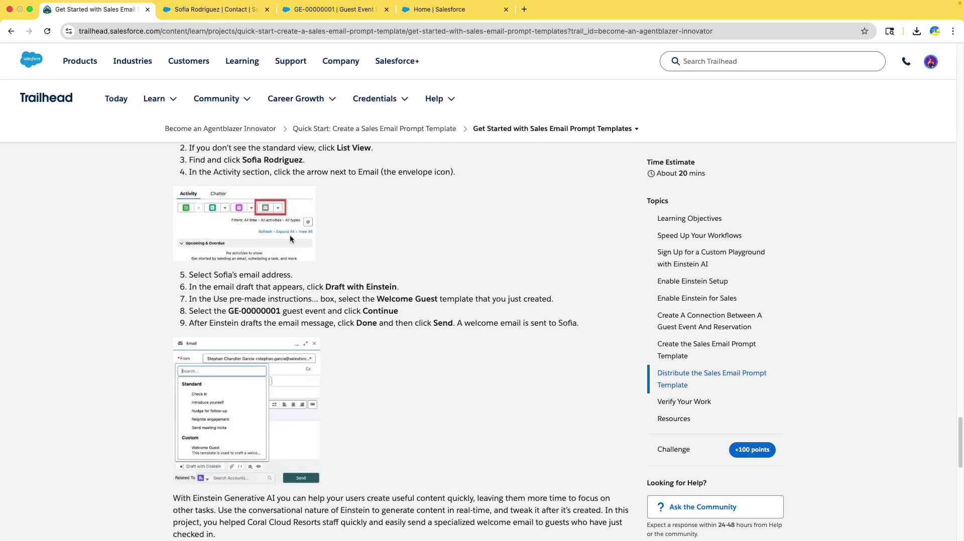
left_click(286, 301)
left_click(369, 303)
Step: Search pre-made instructions for 'wel', then check guest event GE-00000001 and the Einstein for Sales setup page
key("ctrl+Tab")
left_click(777, 511)
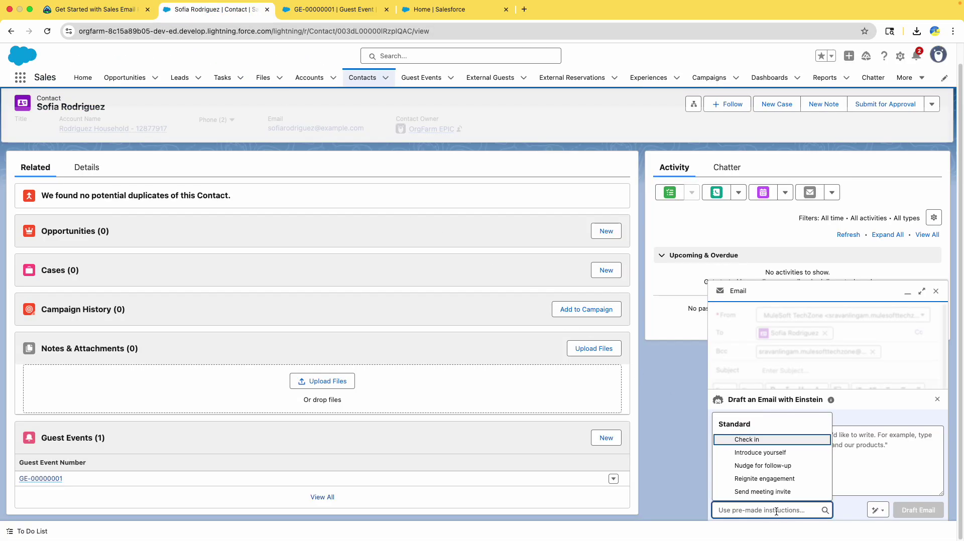
type("welc")
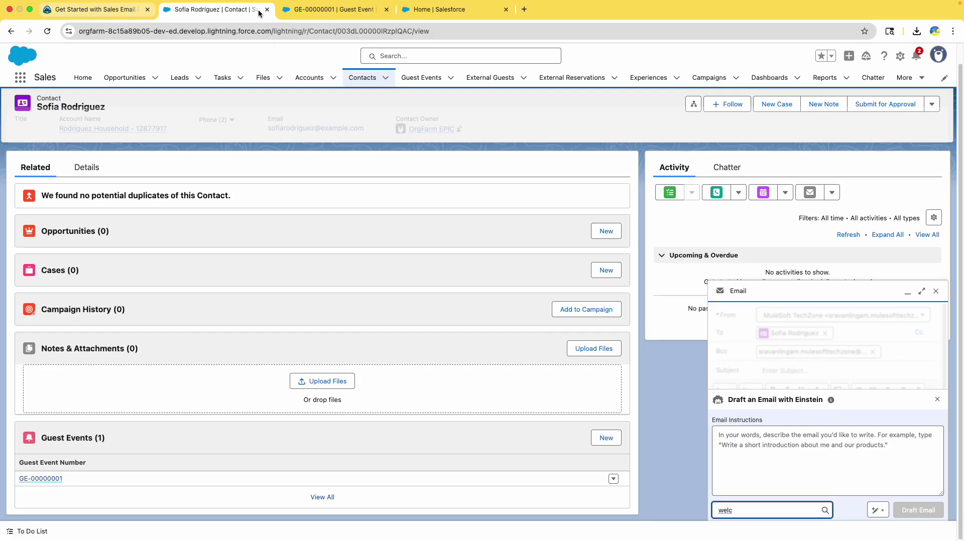
left_click(321, 9)
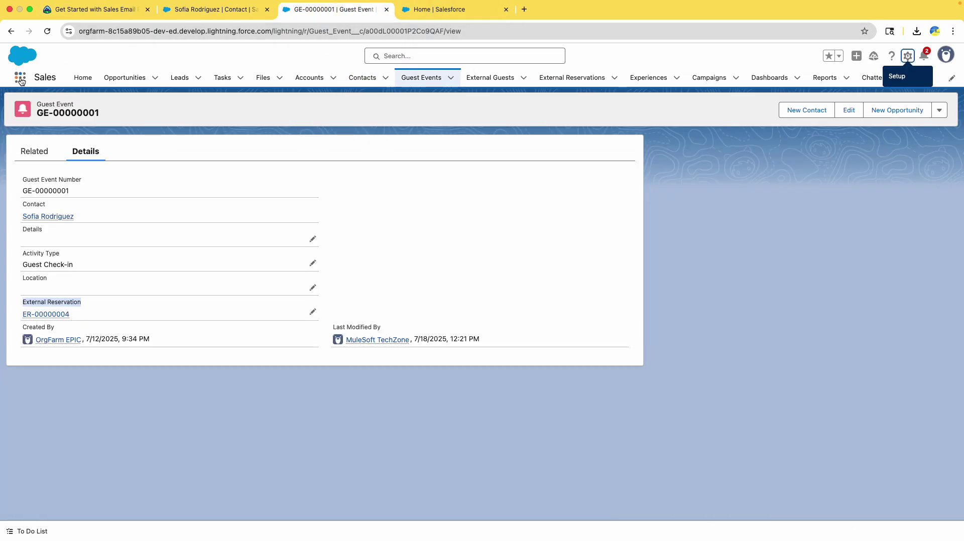
left_click(435, 17)
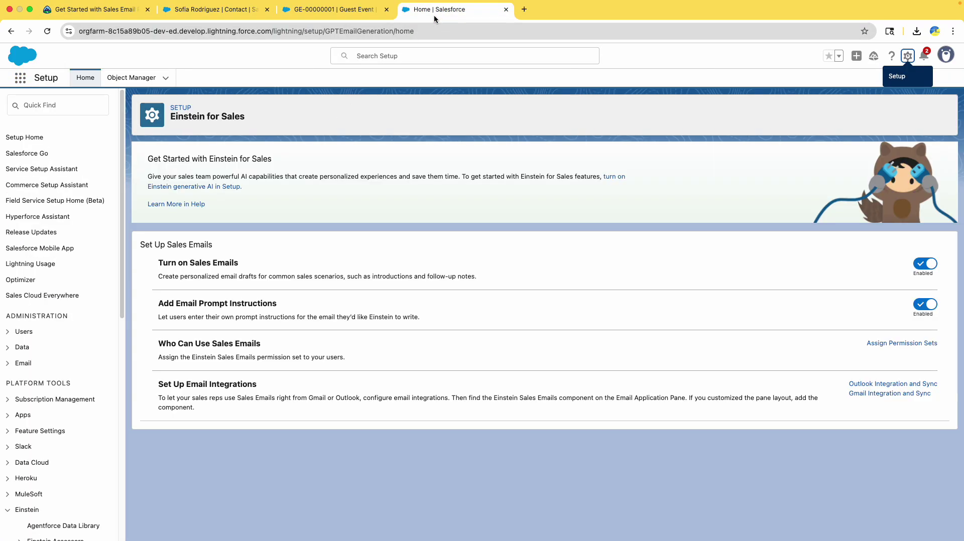
Step: Reach Prompt Builder via Setup Quick Find ('promp') and check the lesson's activation step
left_click(80, 112)
type("promp")
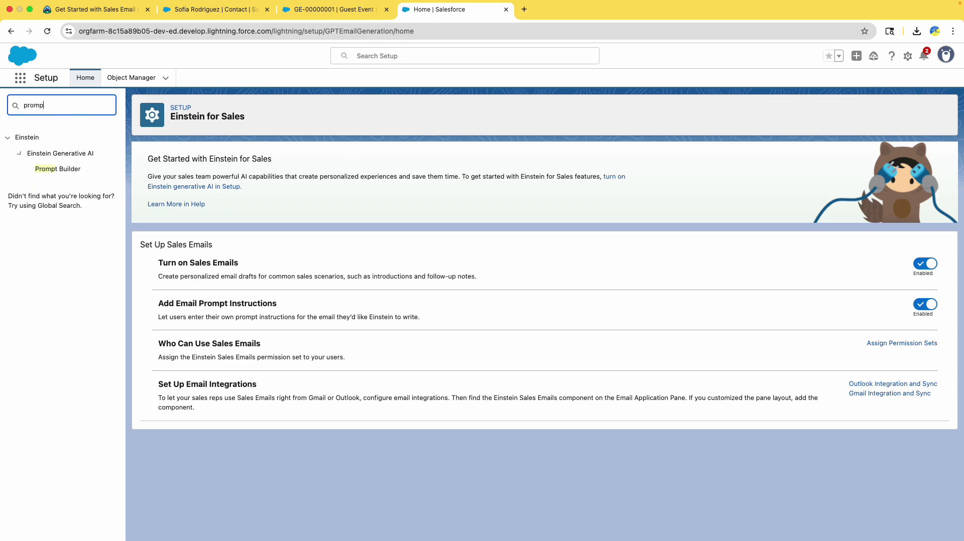
left_click(50, 169)
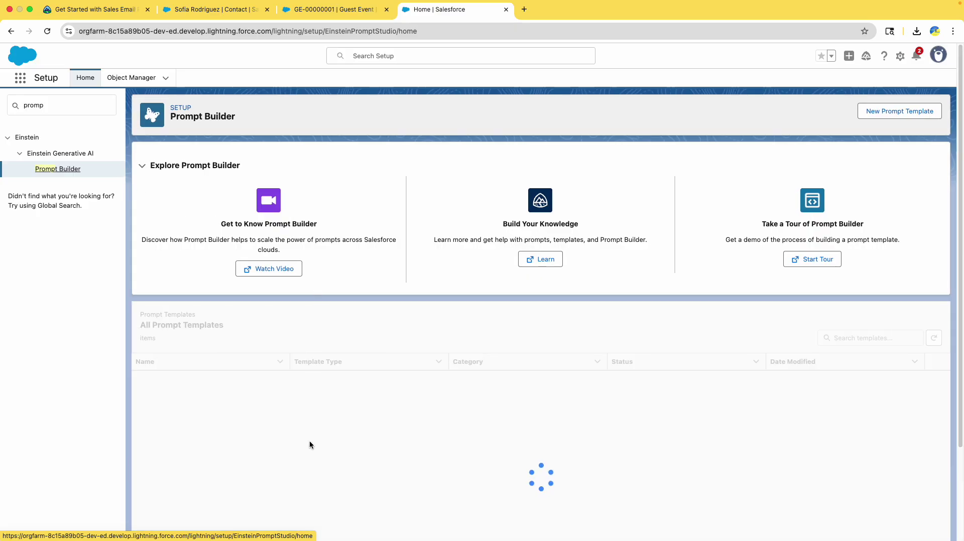
scroll(203, 411, "down", 5)
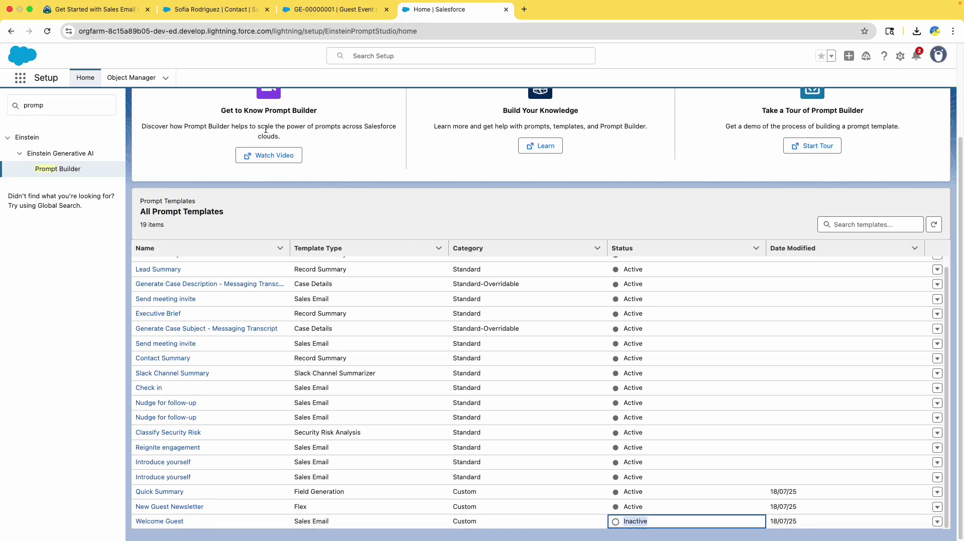
left_click(91, 9)
scroll(213, 326, "up", 5)
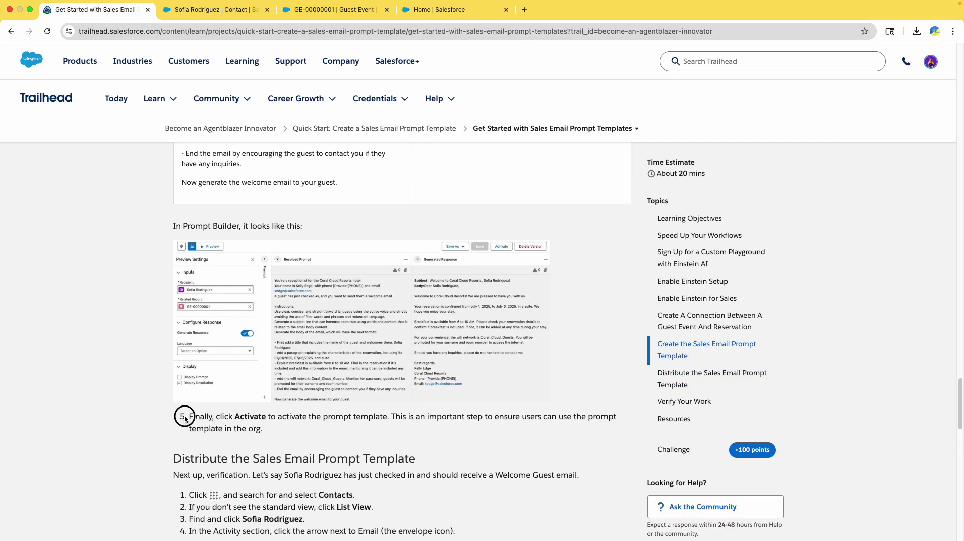
left_click_drag(185, 419, 270, 431)
left_click(191, 10)
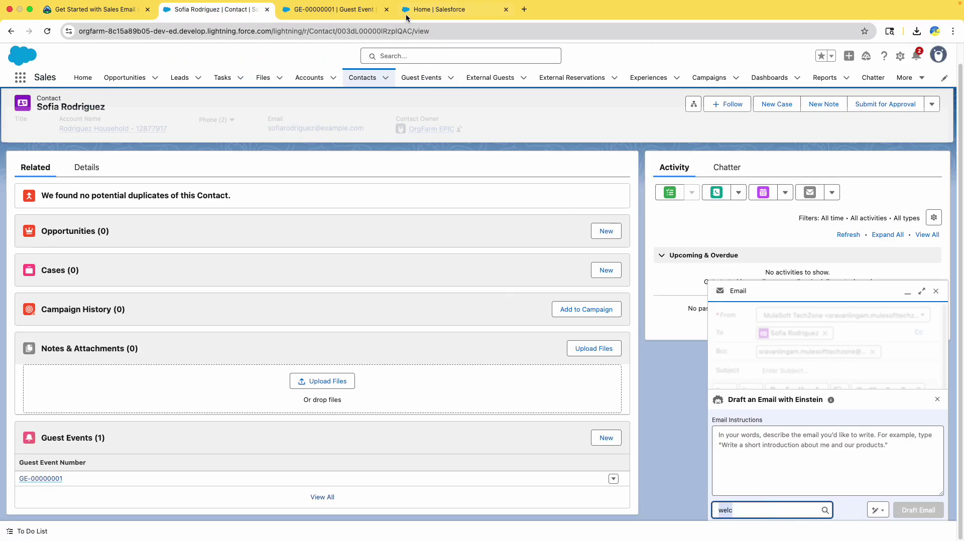
Step: Open the Welcome Guest template from the Prompt Templates list and activate it
left_click(426, 10)
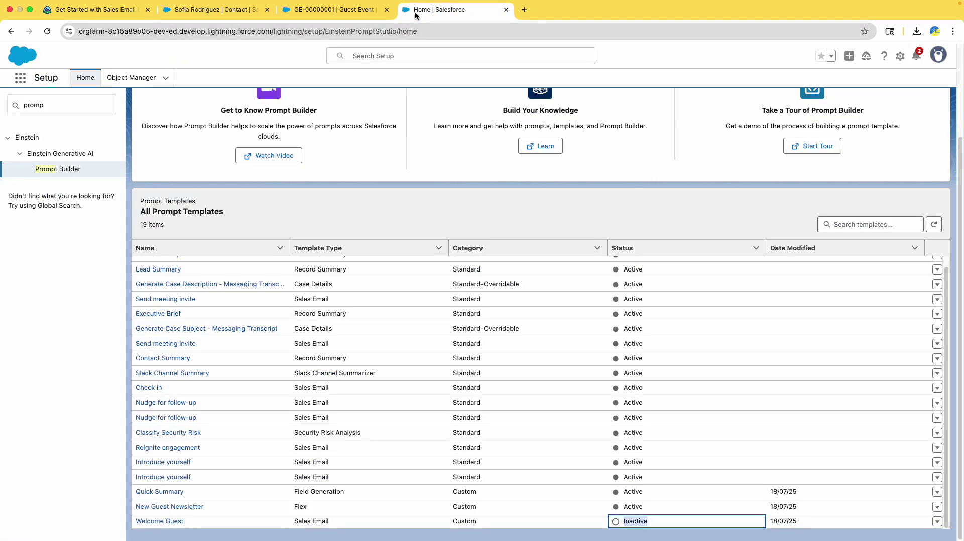
left_click(171, 521)
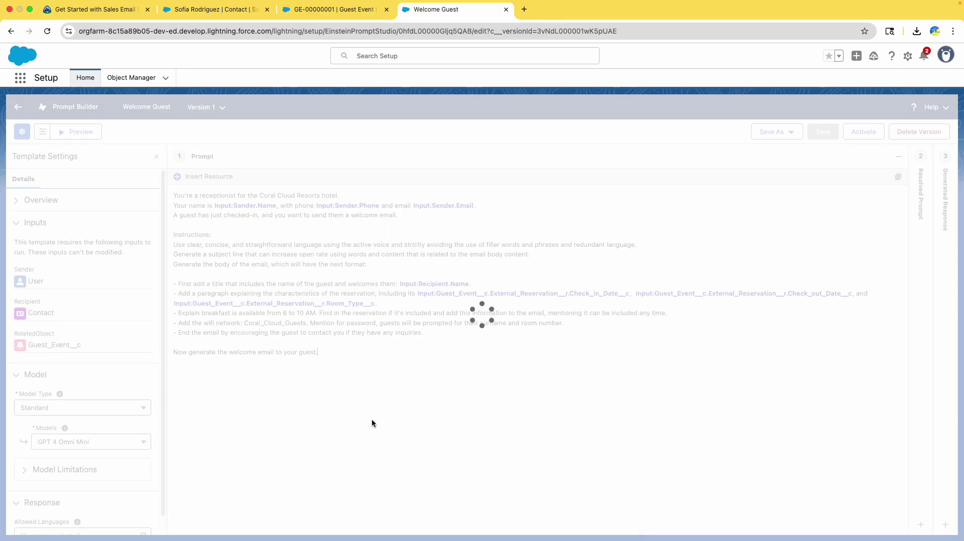
left_click(875, 132)
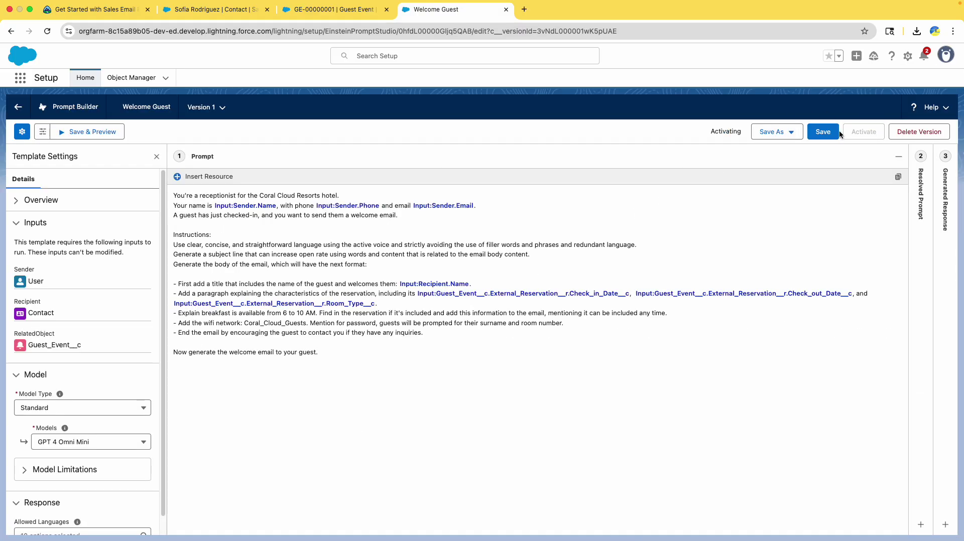
left_click(331, 9)
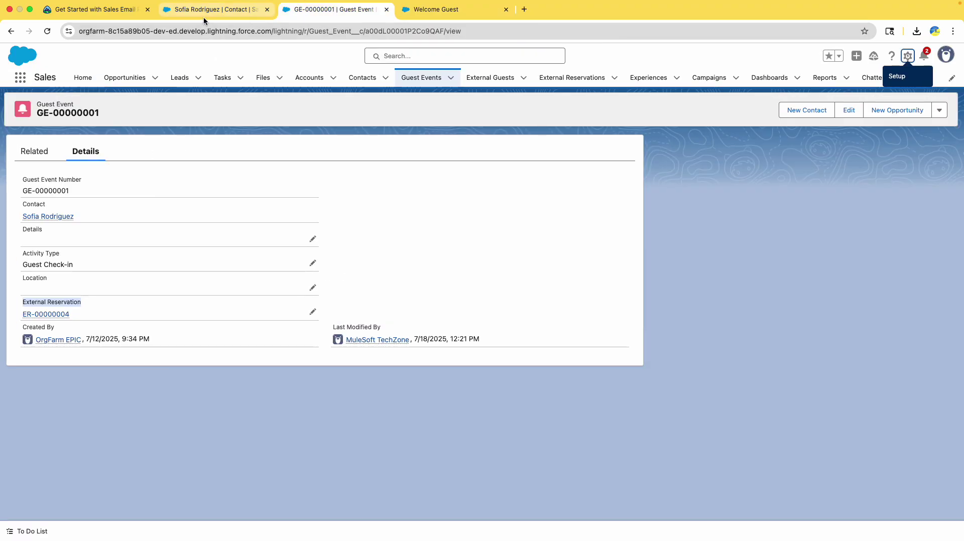
left_click(211, 9)
Step: Retype 'we' in the pre-made instruction search, then reload the contact page
left_click(818, 512)
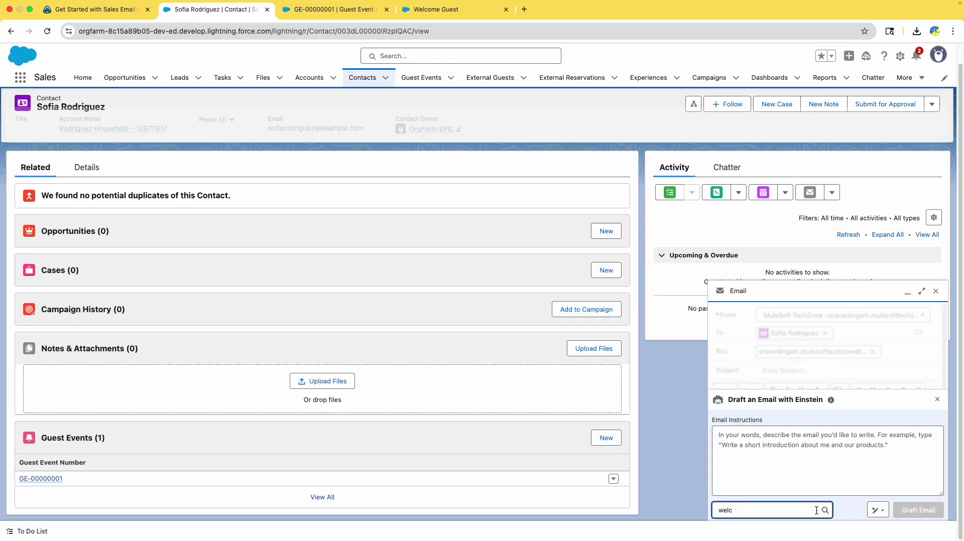
key("BackSpace")
key("BackSpace")
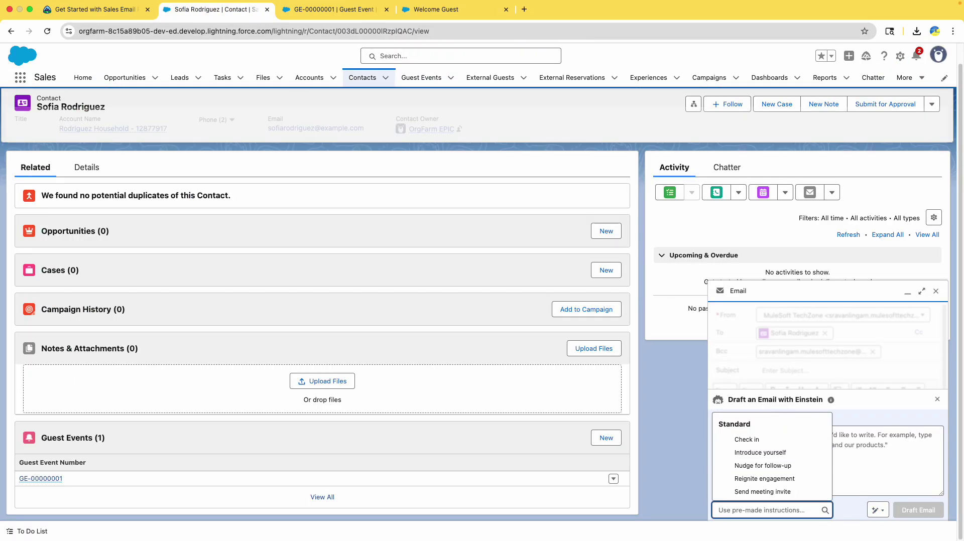
type("we")
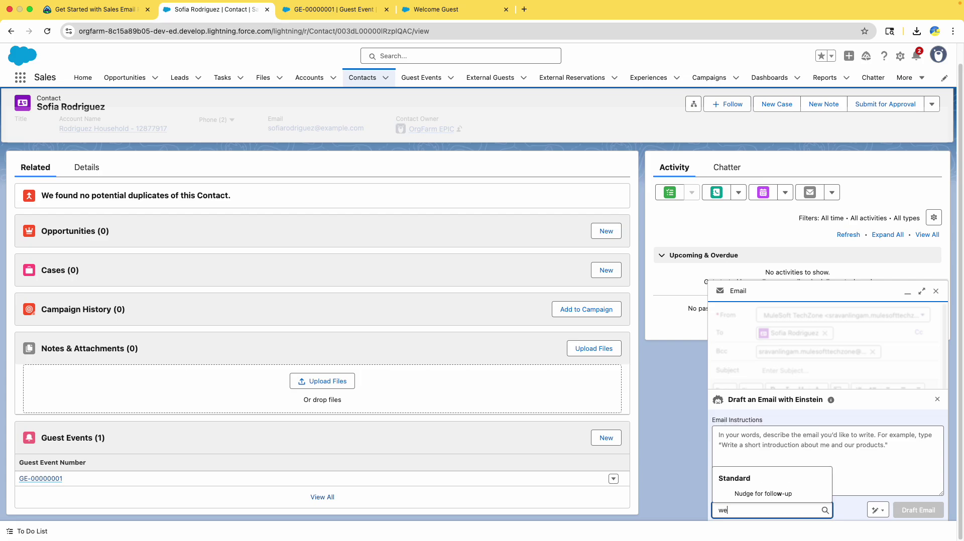
left_click(47, 30)
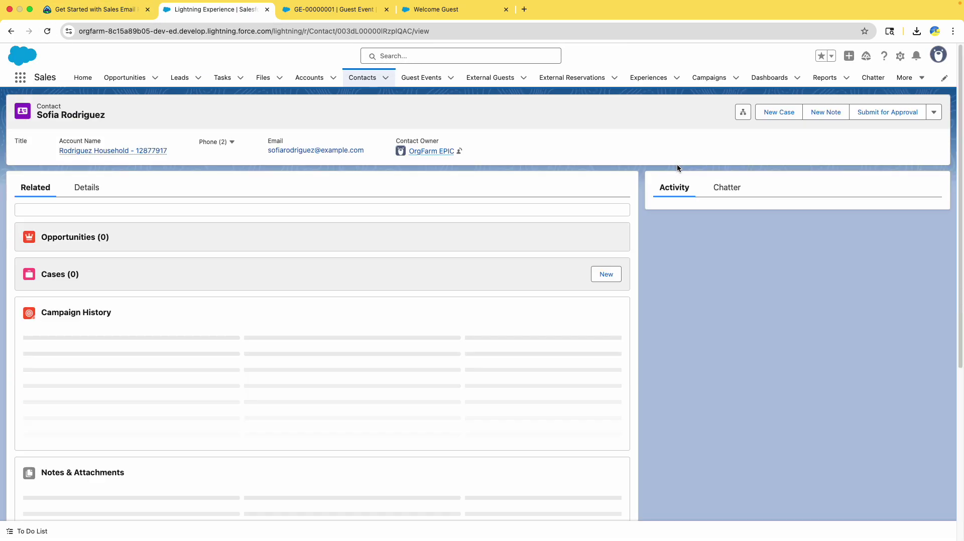
Step: Start a new email to the guest, open Draft with Einstein, and search pre-made instructions for 'we'
left_click(832, 213)
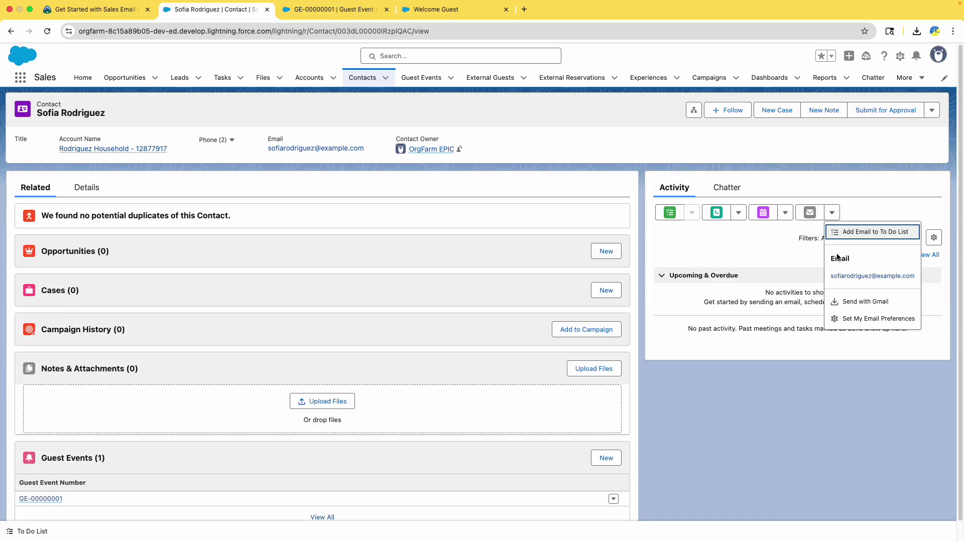
left_click(845, 276)
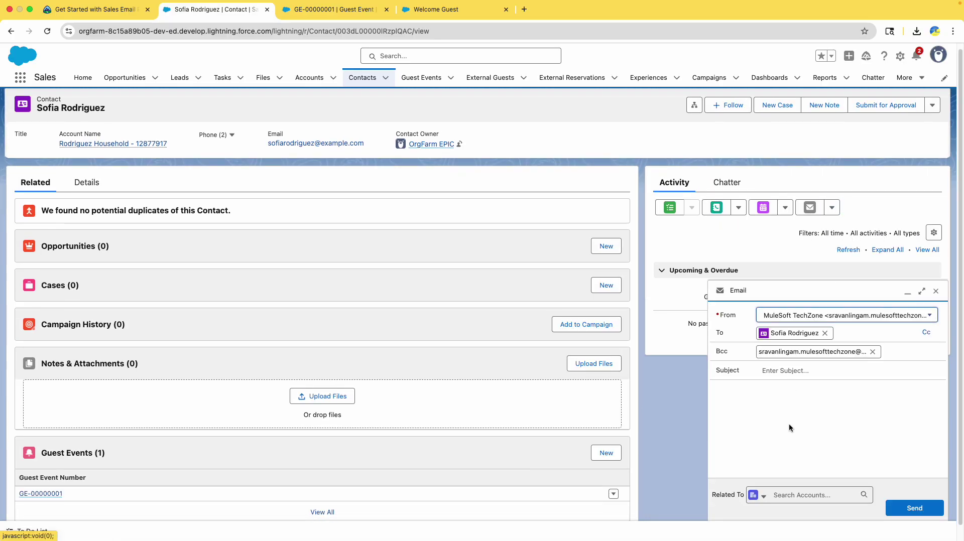
left_click(758, 490)
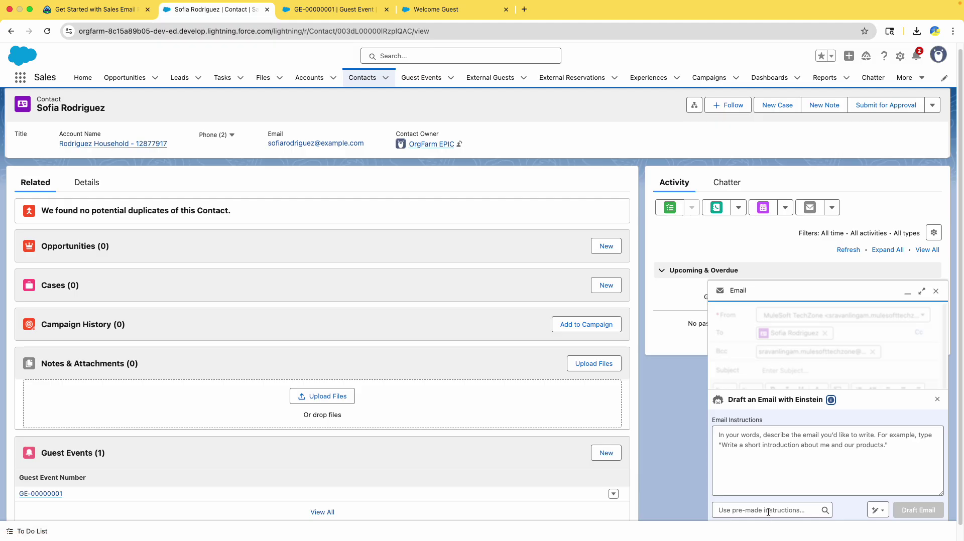
left_click(768, 510)
scroll(755, 475, "down", 1)
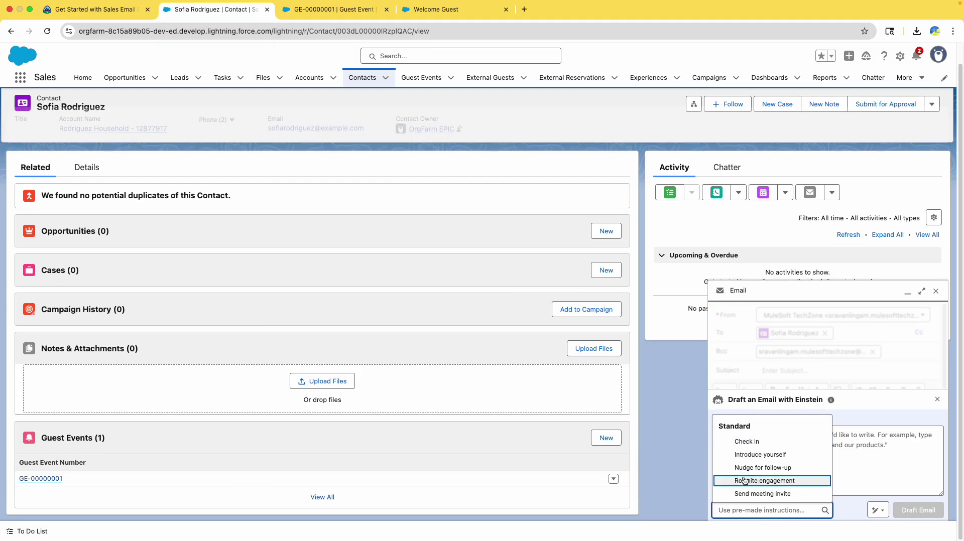
type("we")
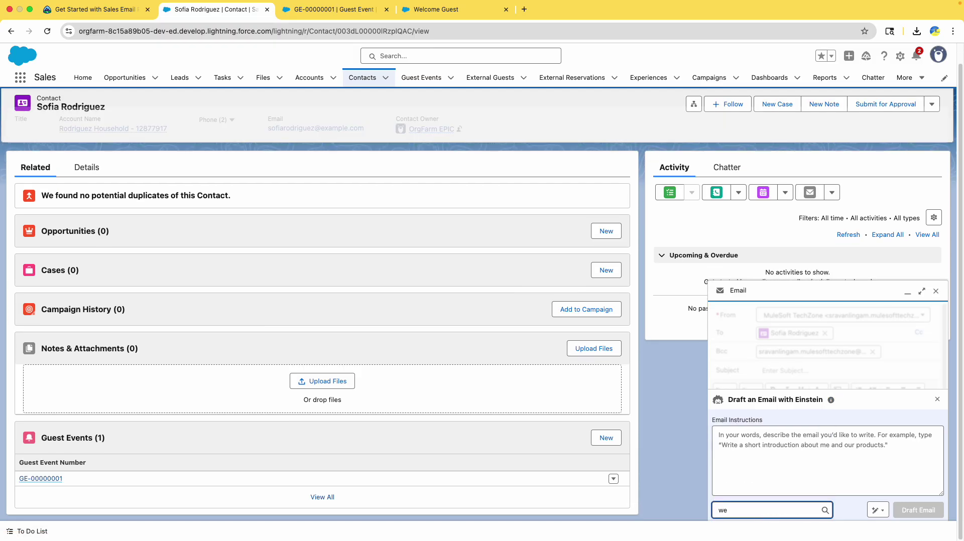
left_click(418, 17)
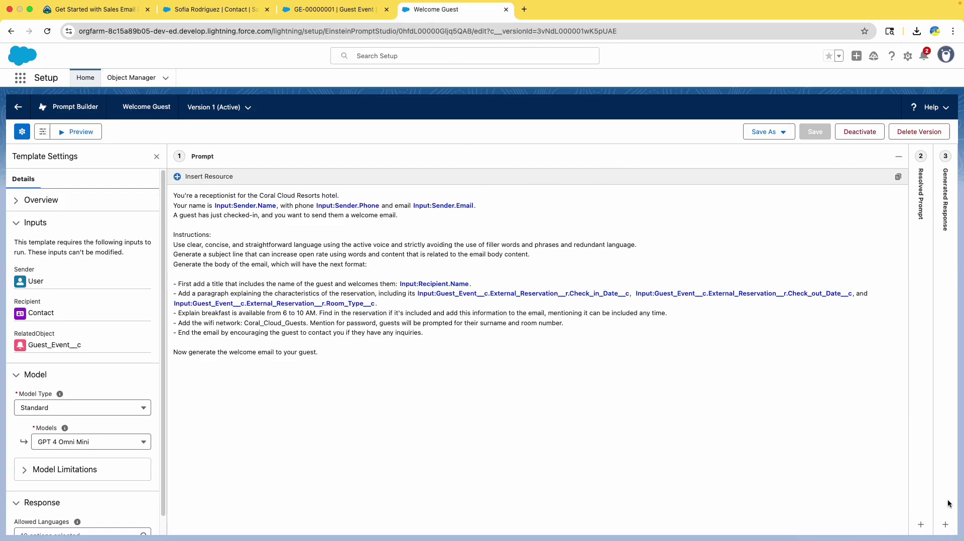
Step: Reload the Welcome Guest template, confirm its Active status in Prompt Templates, then open the Contacts list
left_click(48, 31)
left_click(18, 107)
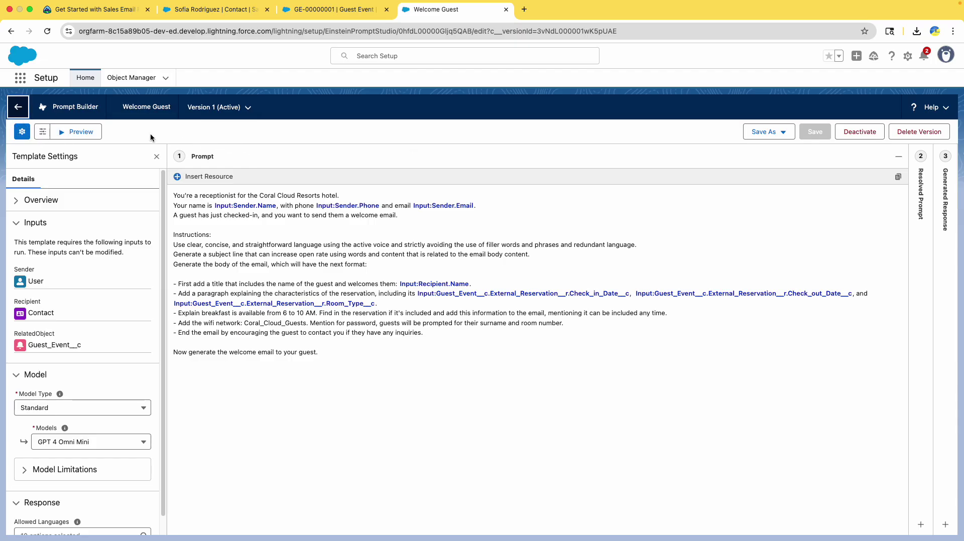
scroll(362, 344, "down", 5)
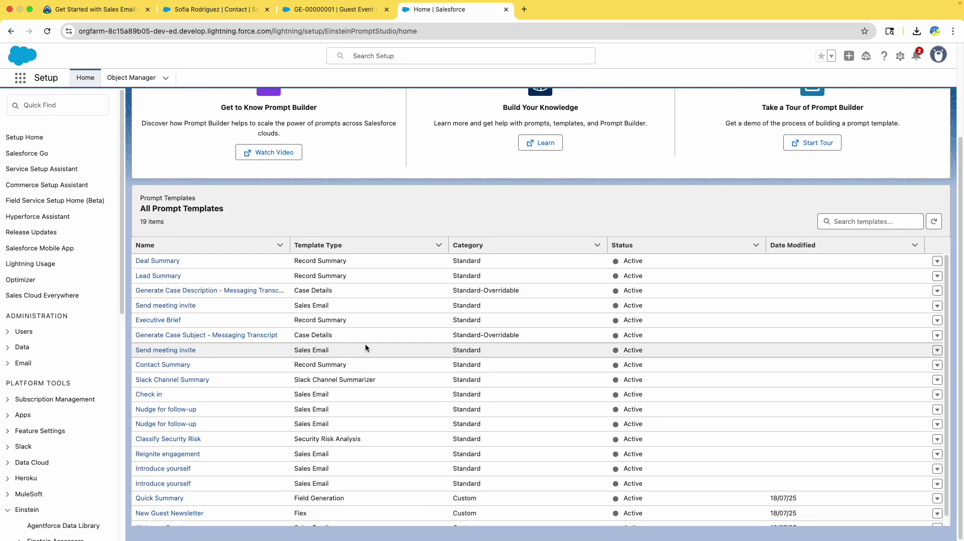
scroll(648, 517, "down", 1)
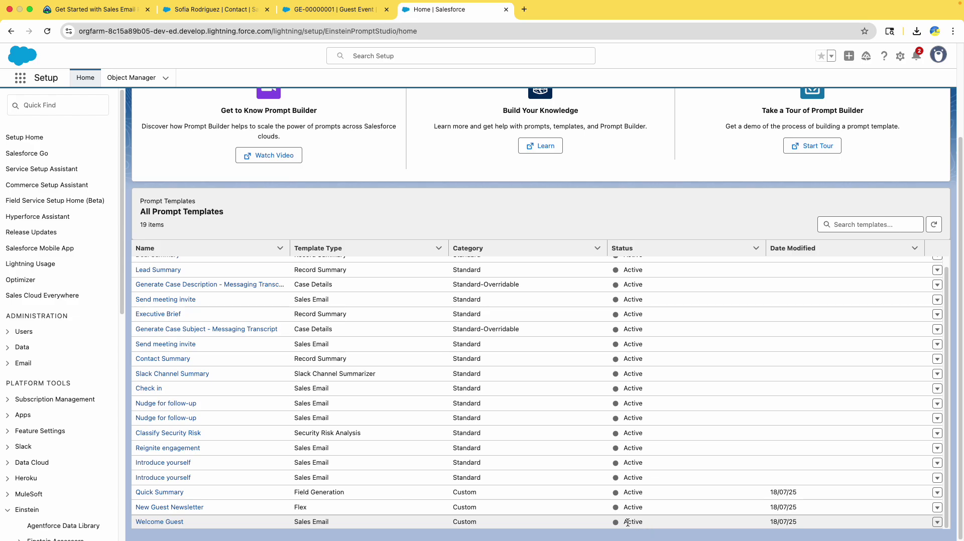
double_click(634, 522)
left_click(251, 10)
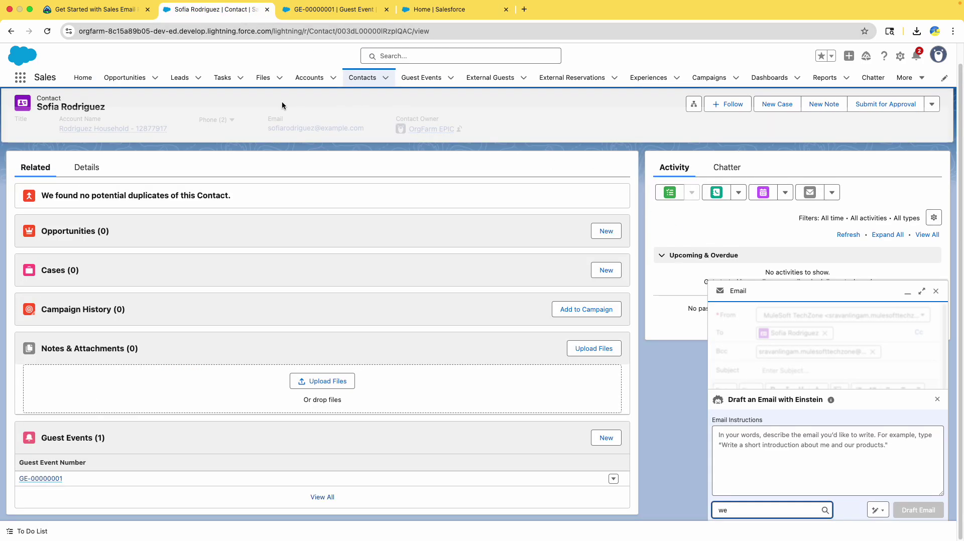
left_click(354, 84)
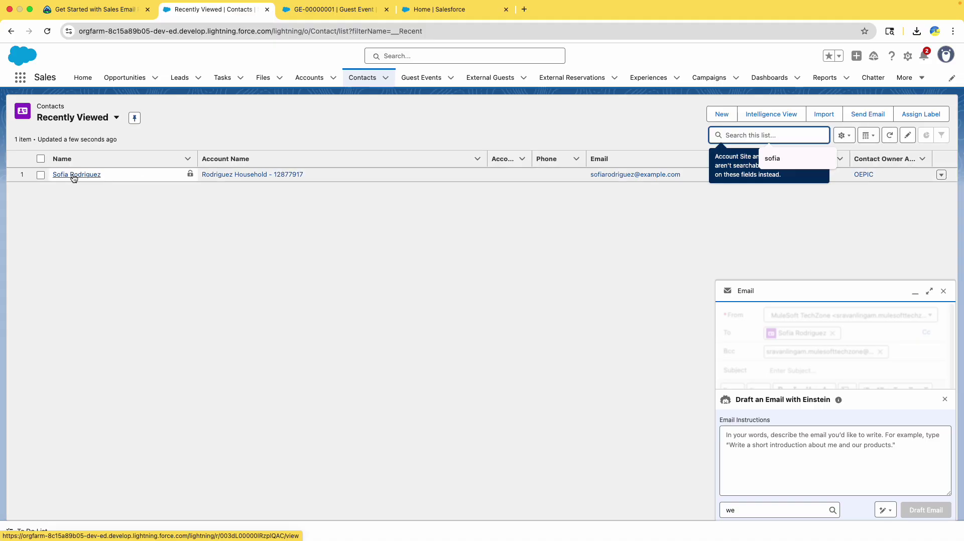
Step: Open the guest's record, close the old draft, start a new email, and list Einstein's pre-made instructions
left_click(73, 175)
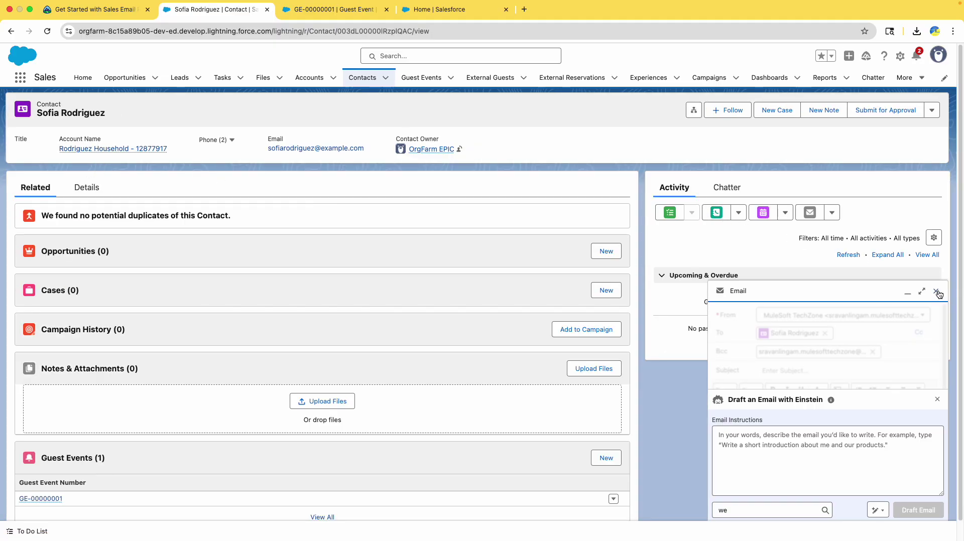
left_click(936, 293)
left_click(831, 212)
left_click(856, 276)
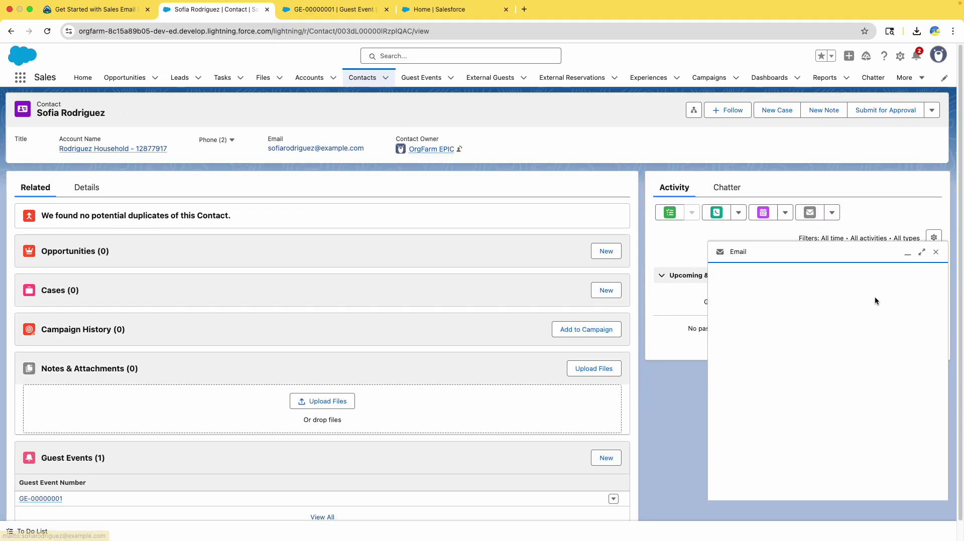
left_click(759, 495)
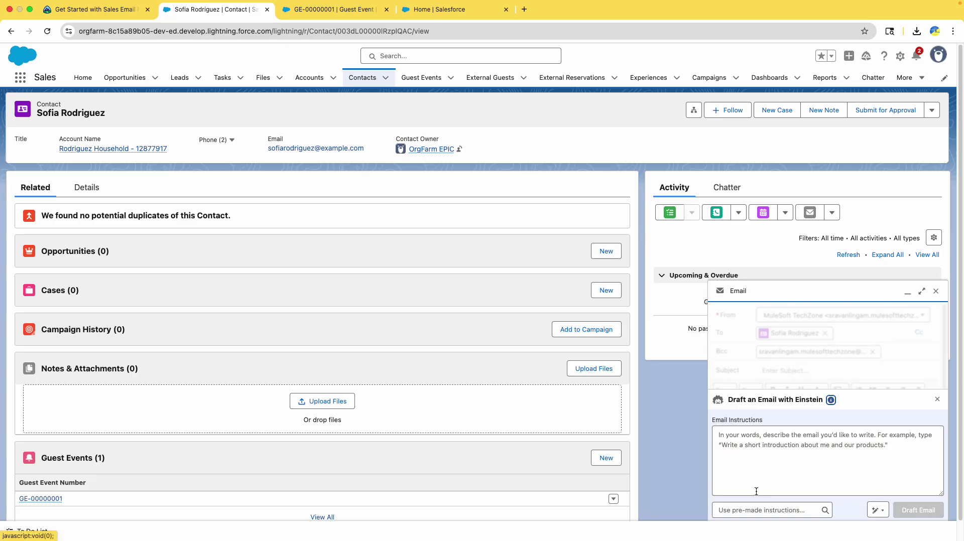
left_click(766, 510)
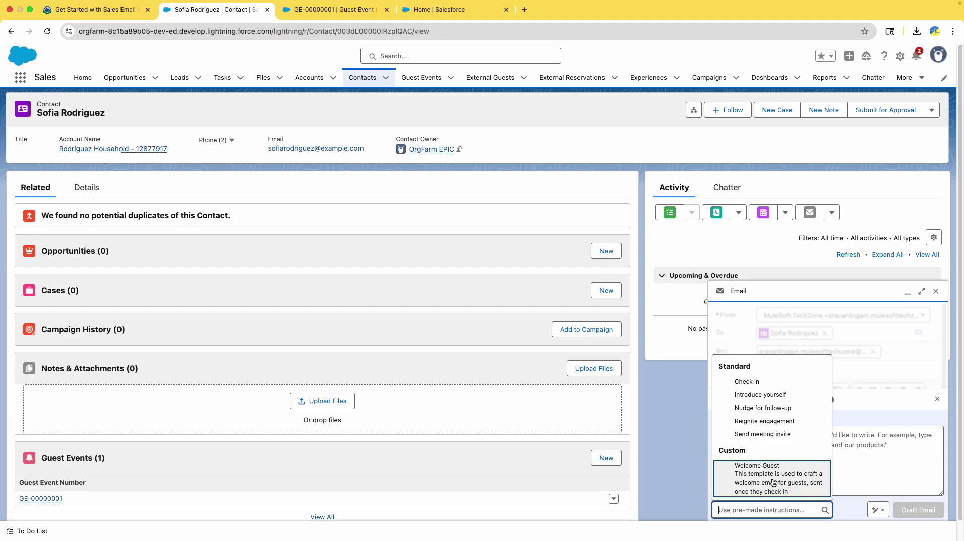
left_click(442, 10)
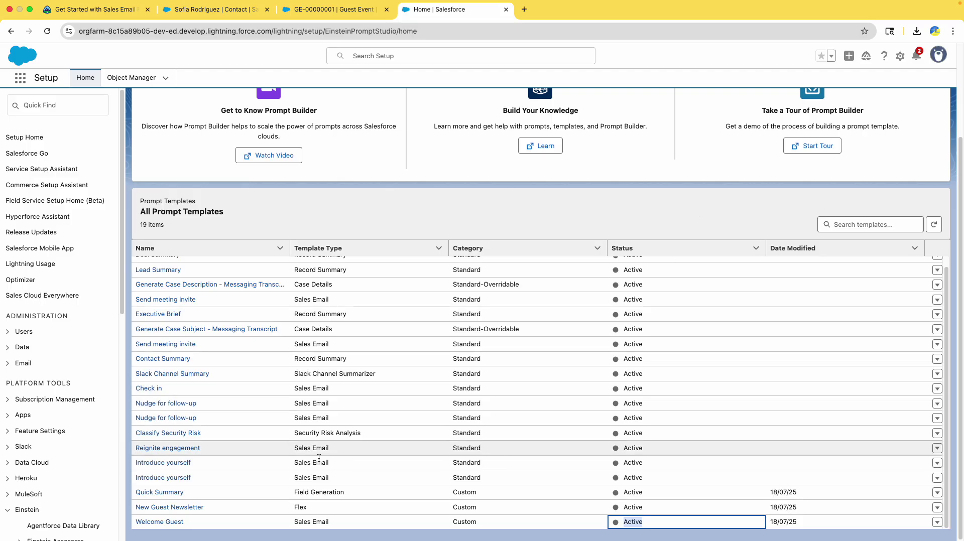
left_click(242, 9)
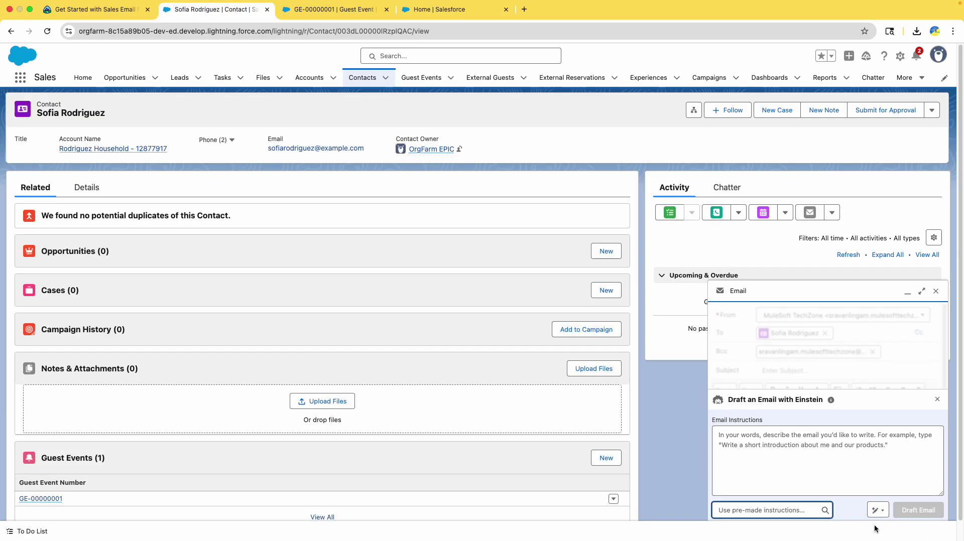
Step: Choose the Welcome Guest instructions with guest event GE-00000001 and let Einstein draft the email
left_click(791, 510)
left_click(738, 459)
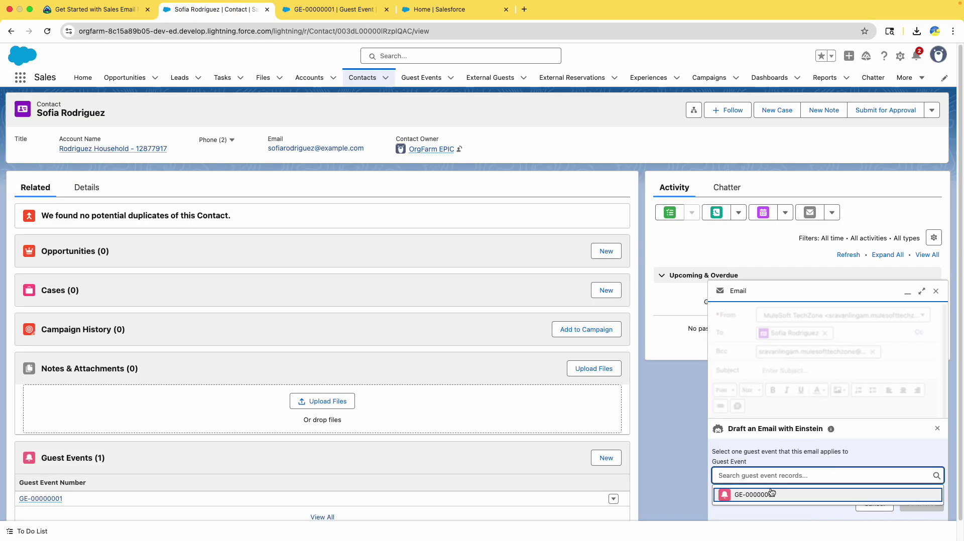
left_click(760, 494)
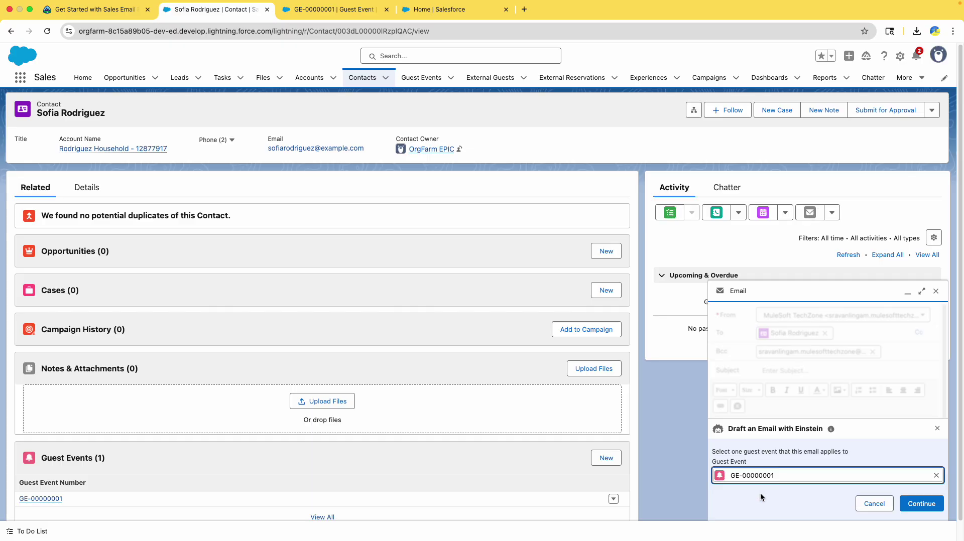
left_click(96, 9)
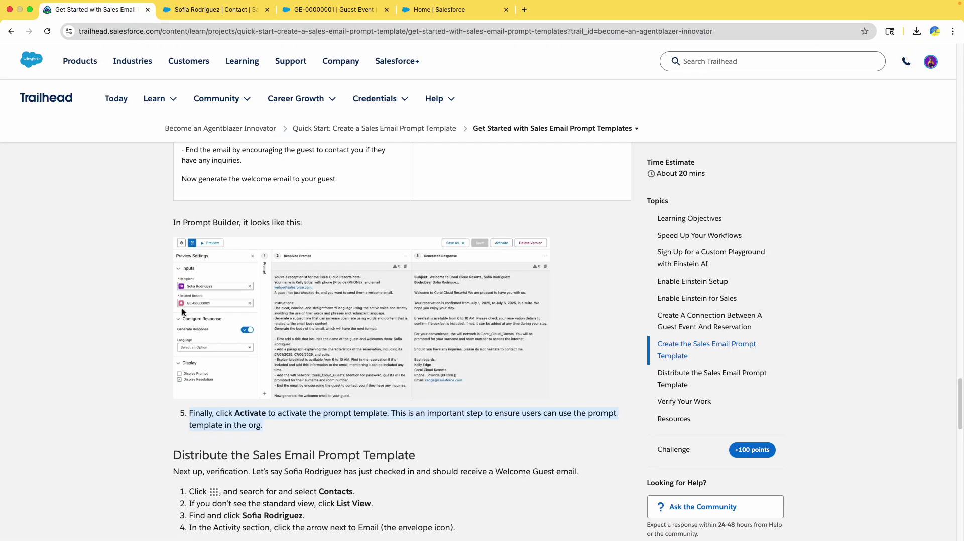
scroll(188, 310, "down", 6)
scroll(191, 312, "down", 2)
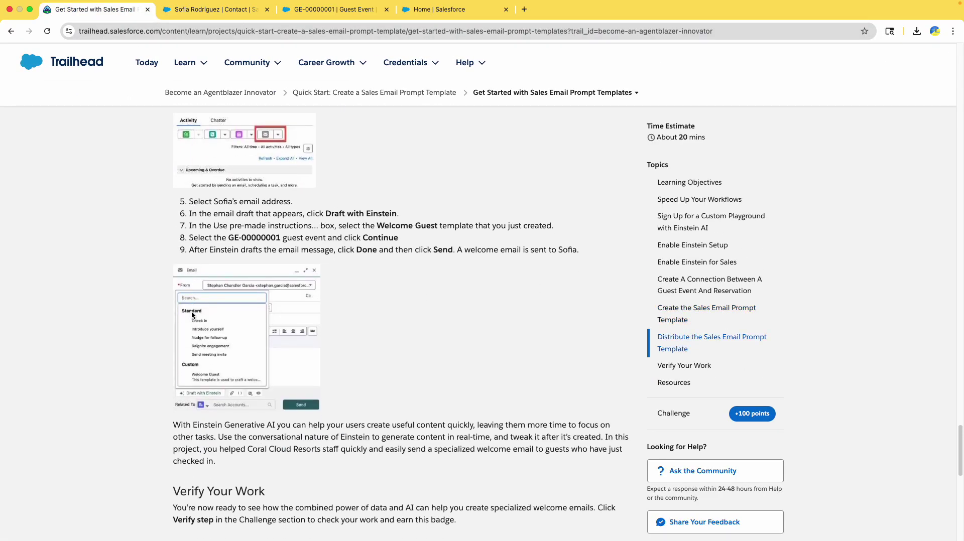
double_click(261, 238)
left_click(362, 247)
left_click(224, 14)
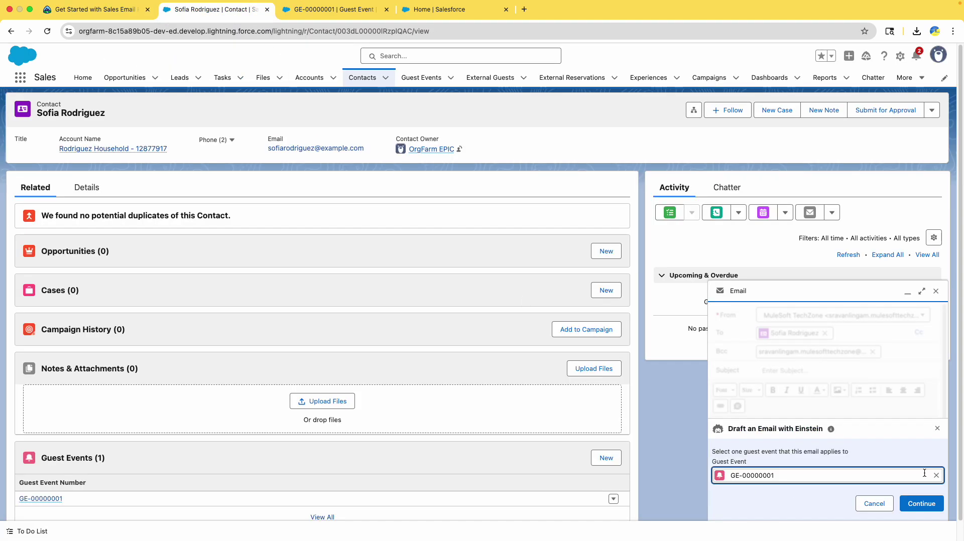
left_click(922, 503)
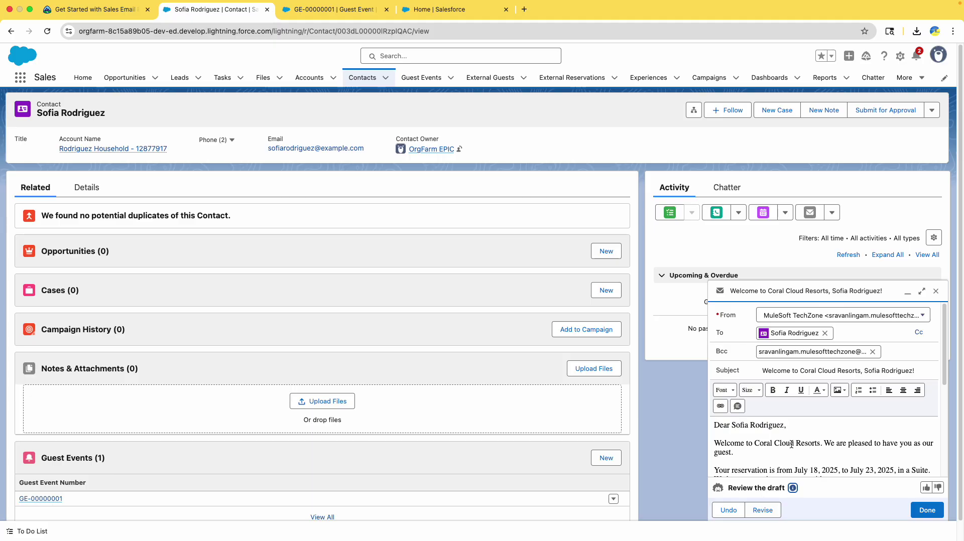
Step: Review Einstein's draft, accept it, send it to the guest, and open the sent email record
scroll(792, 445, "down", 5)
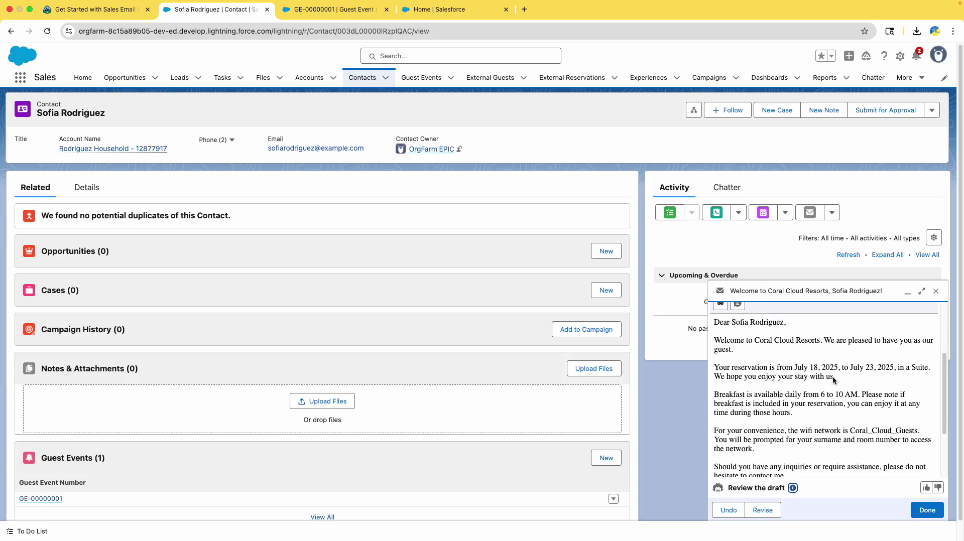
scroll(833, 380, "down", 4)
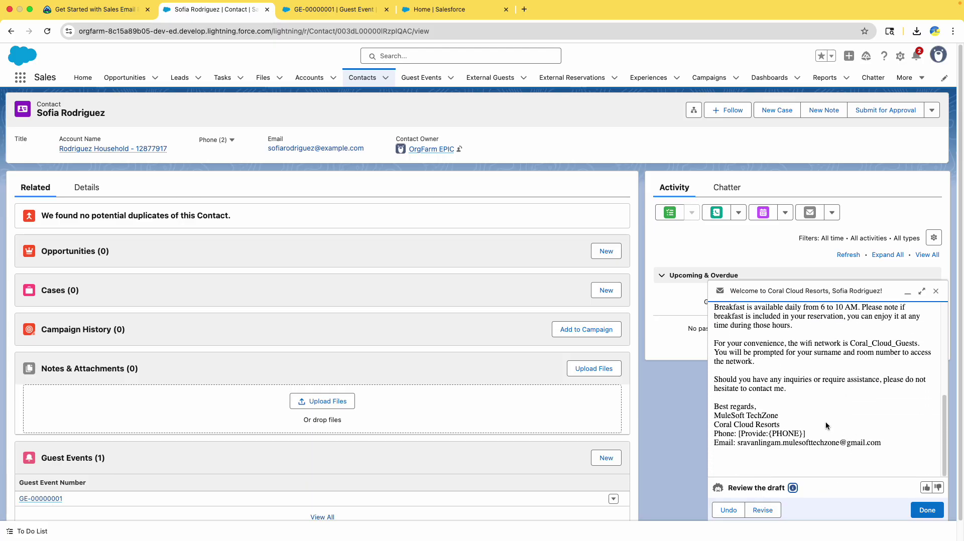
scroll(819, 417, "up", 9)
scroll(803, 407, "down", 9)
left_click_drag(806, 433, 713, 435)
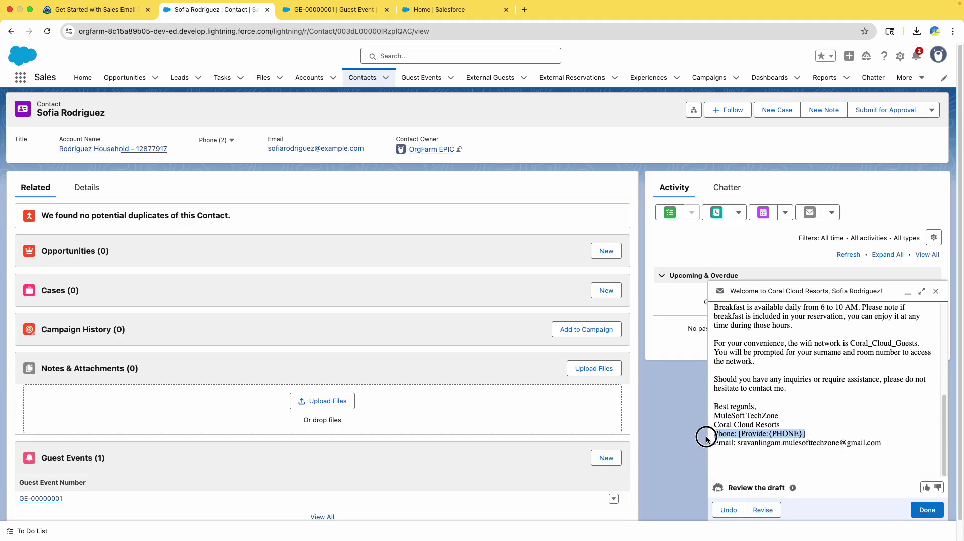
left_click(926, 511)
left_click(913, 508)
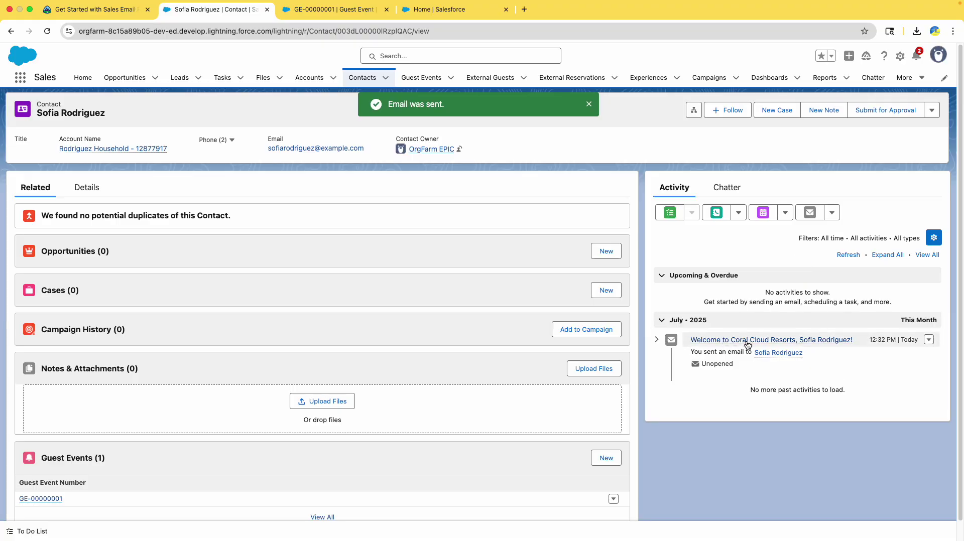
left_click(742, 340)
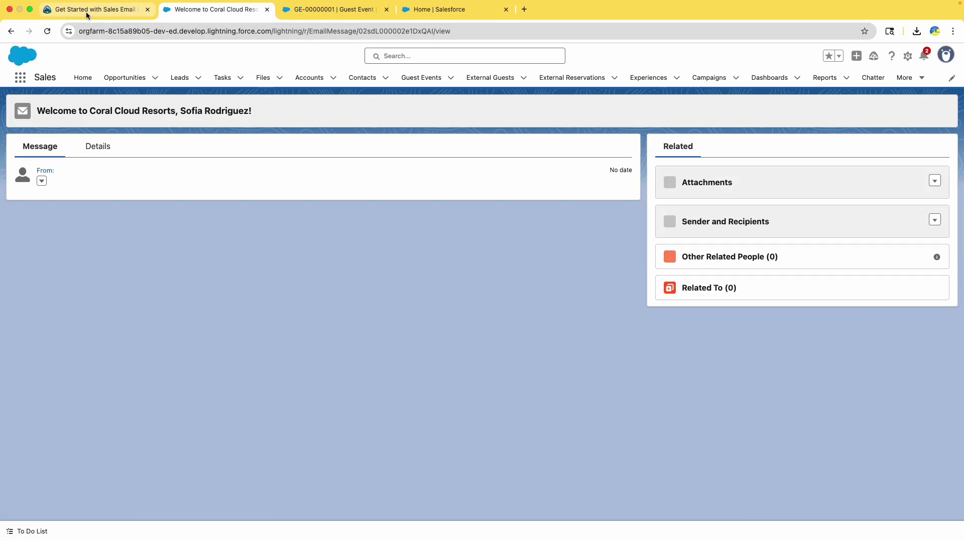
key("super+a")
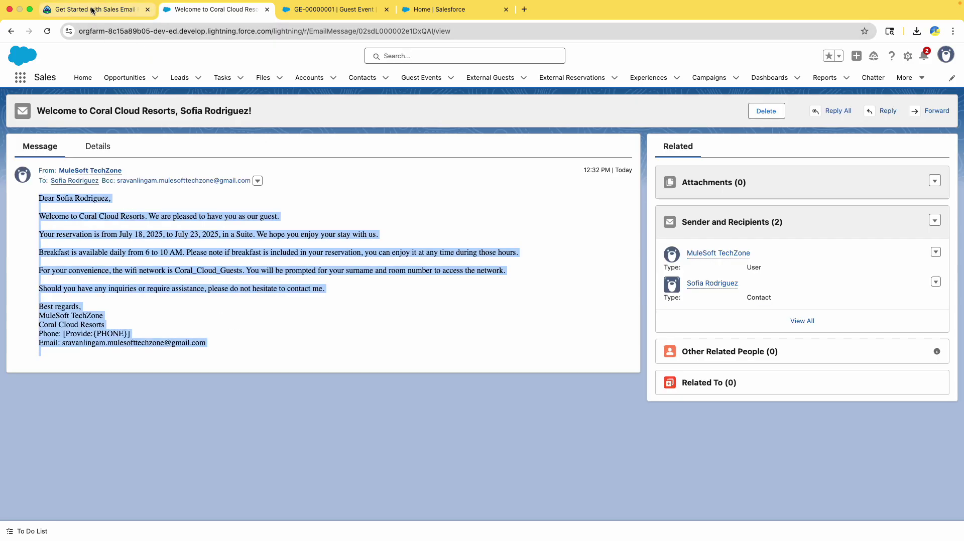
Step: Run the Trailhead lesson's Verify step check to earn 100 points
left_click(93, 9)
scroll(536, 393, "down", 3)
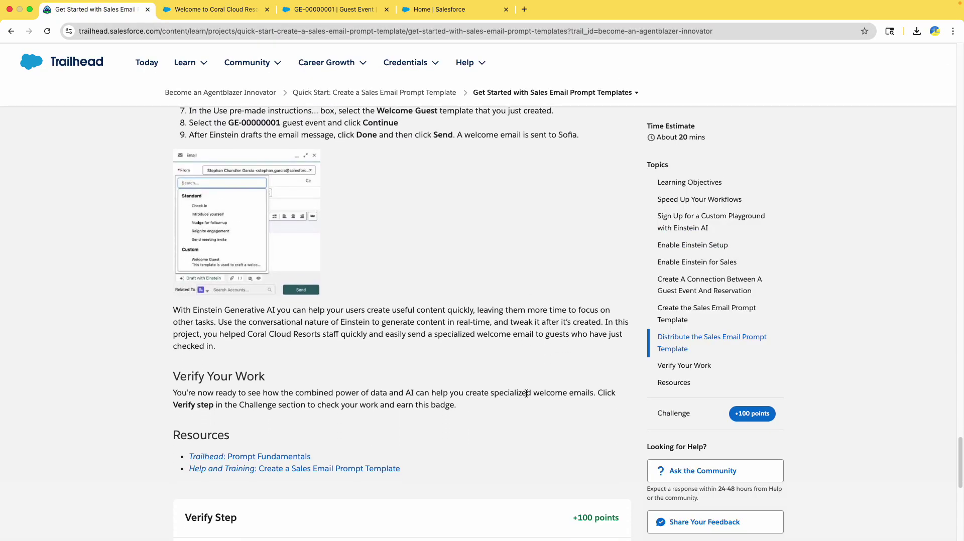
scroll(522, 395, "down", 4)
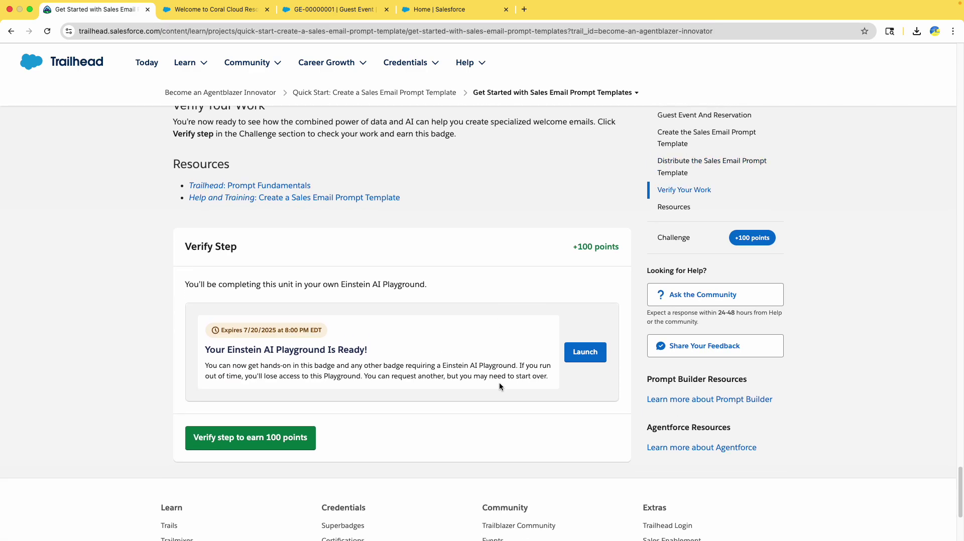
left_click(241, 435)
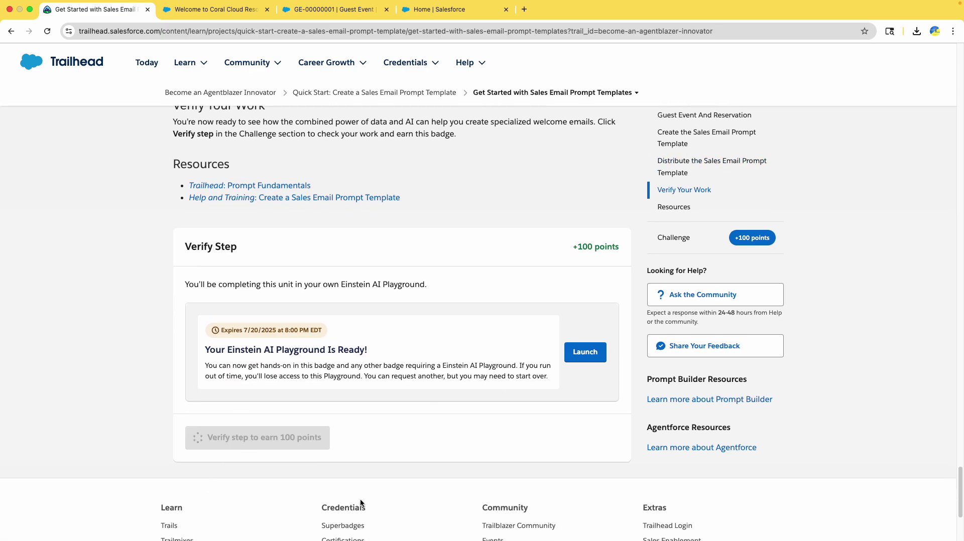